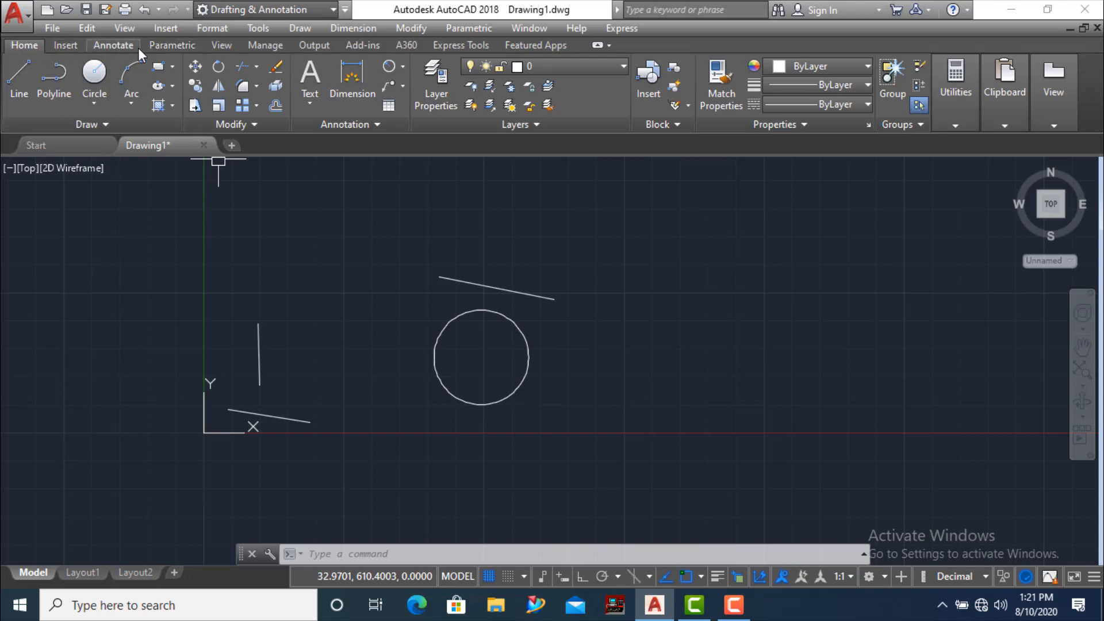
# - Apply a Coincident constraint joining the start of the lower sloping line to the lower end of the near-vertical line
pyautogui.click(167, 46)
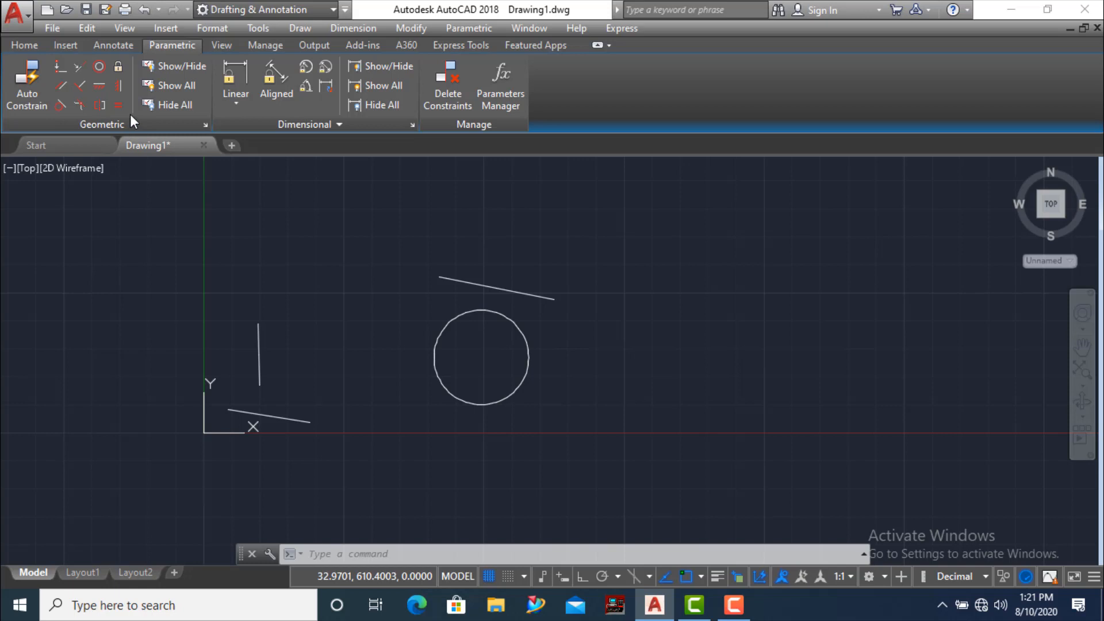
pyautogui.scroll(-3, 444, 368)
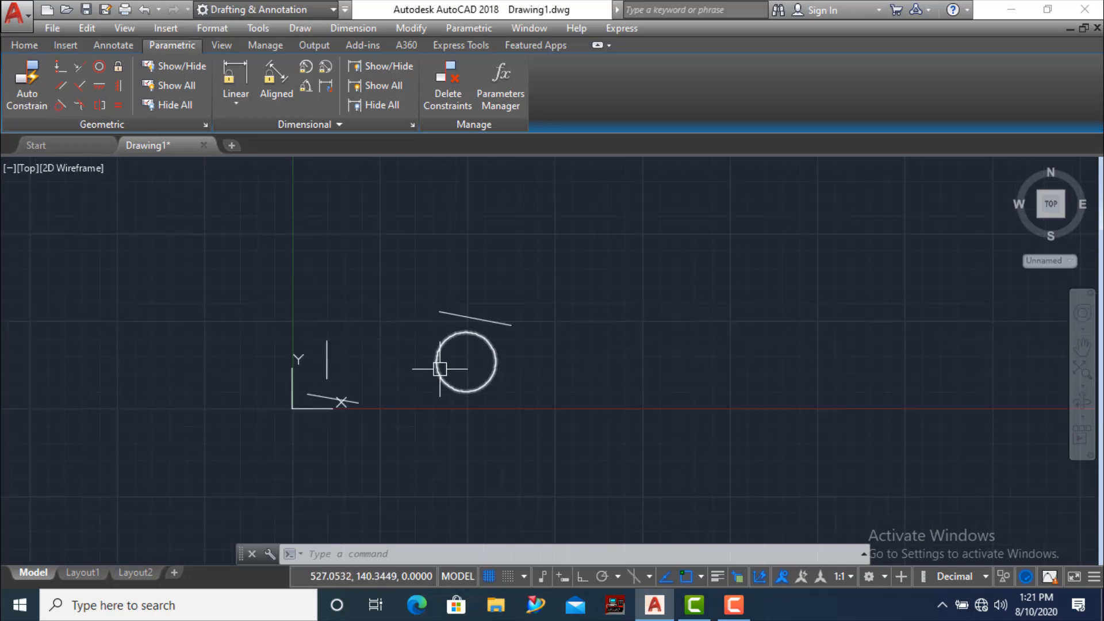
pyautogui.scroll(3, 440, 368)
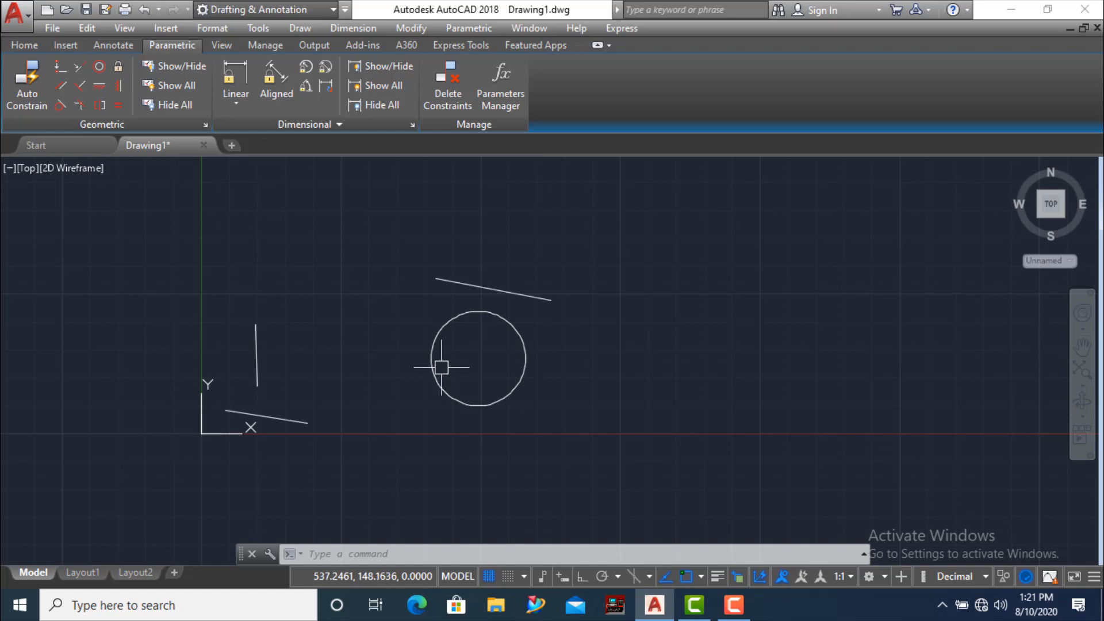
pyautogui.moveTo(441, 326)
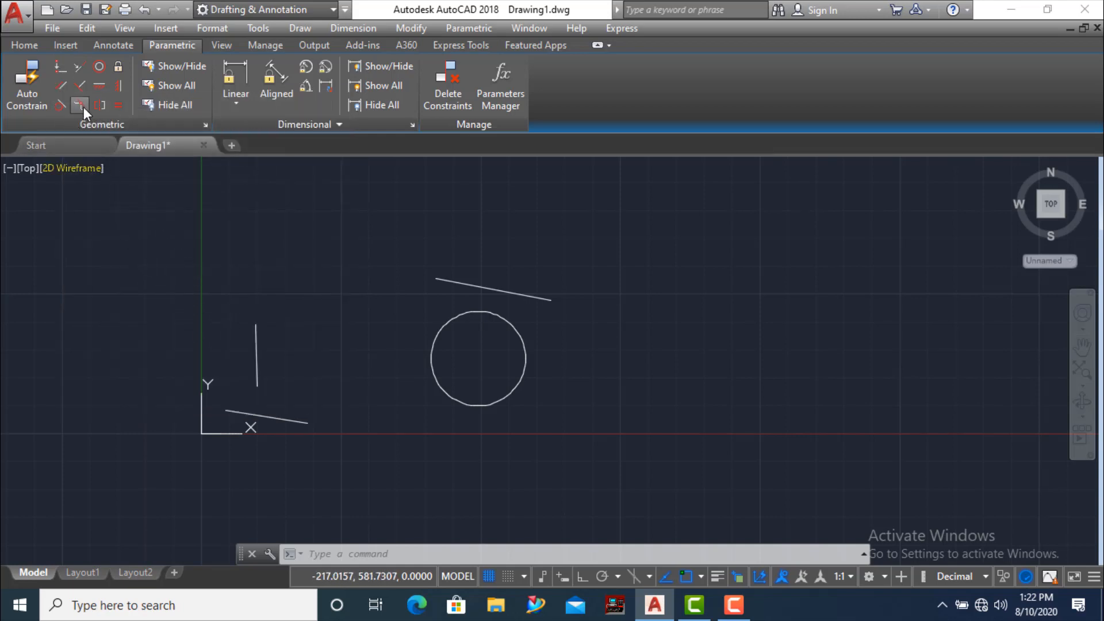
pyautogui.click(61, 70)
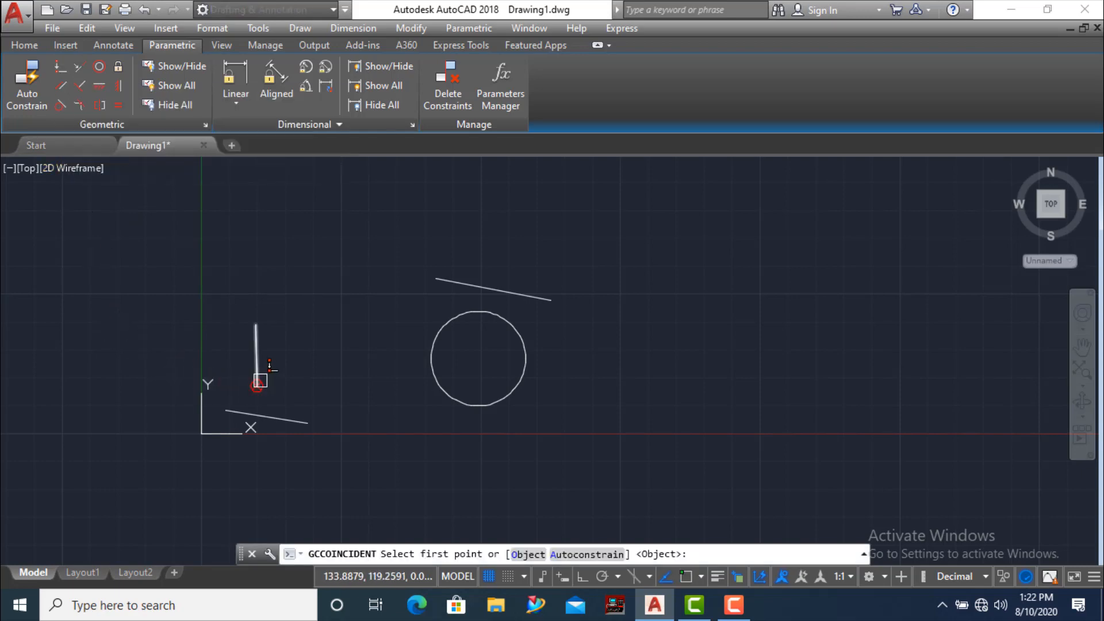
pyautogui.scroll(2, 264, 379)
pyautogui.scroll(-2, 266, 371)
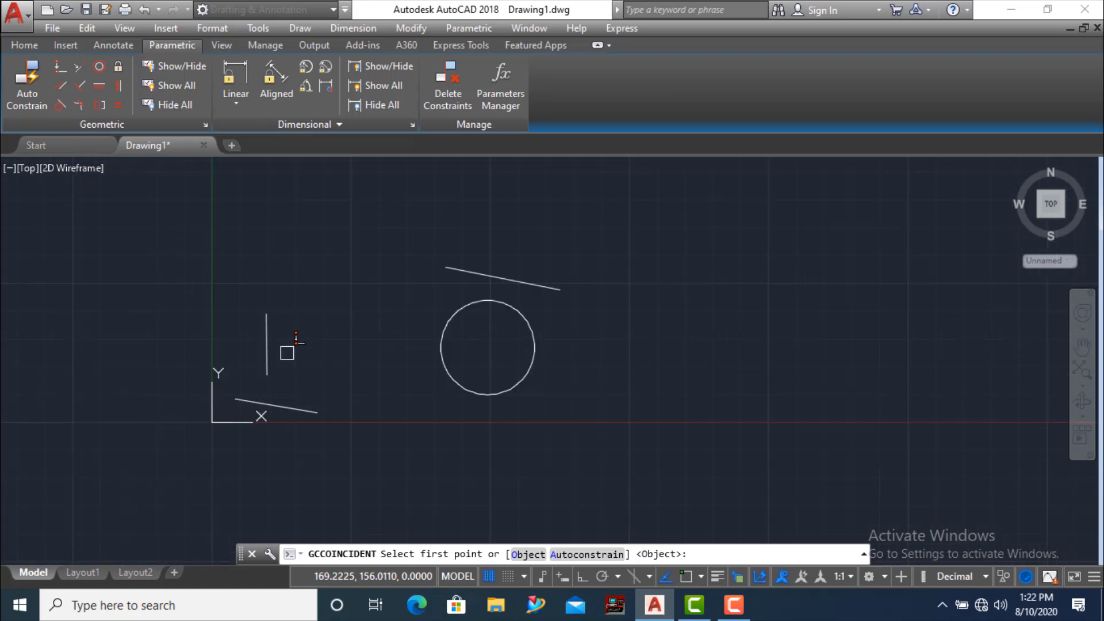
pyautogui.scroll(2, 271, 373)
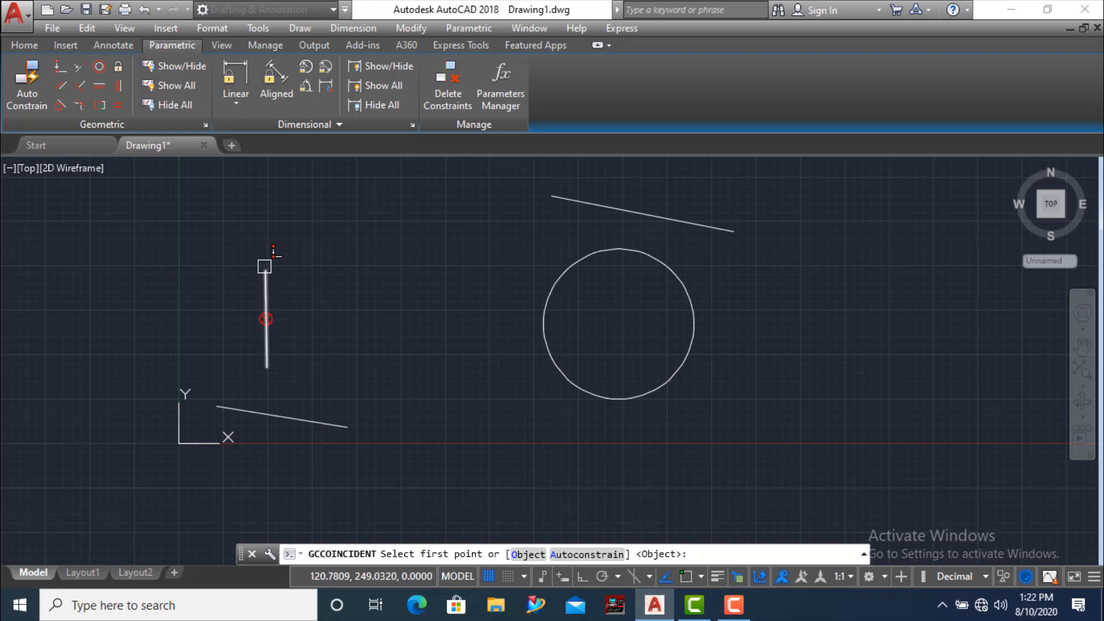
pyautogui.click(277, 355)
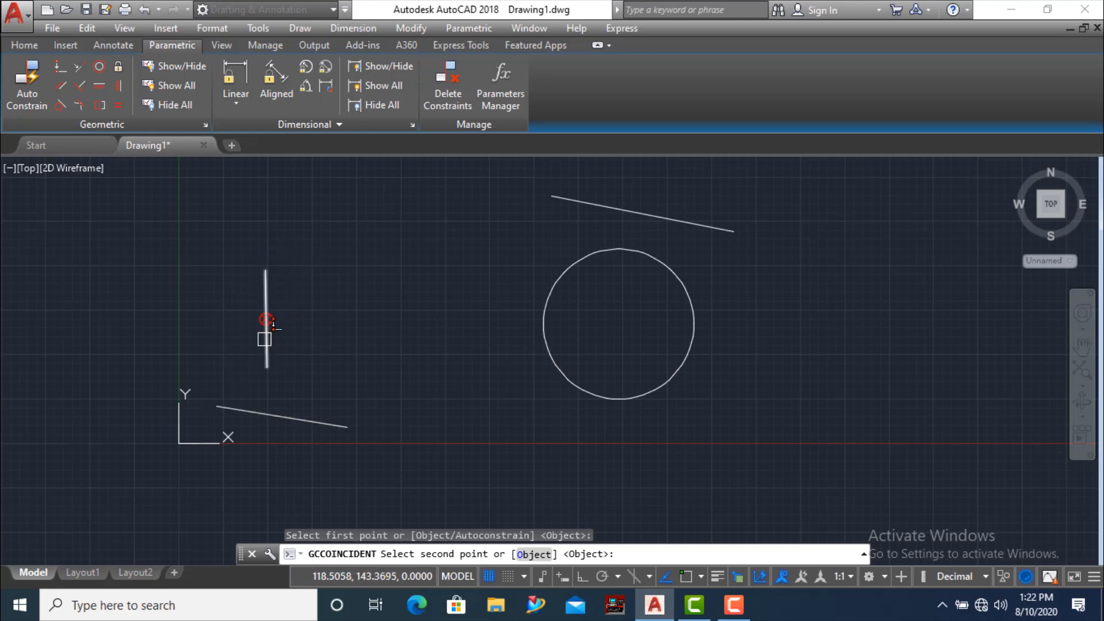
pyautogui.click(216, 408)
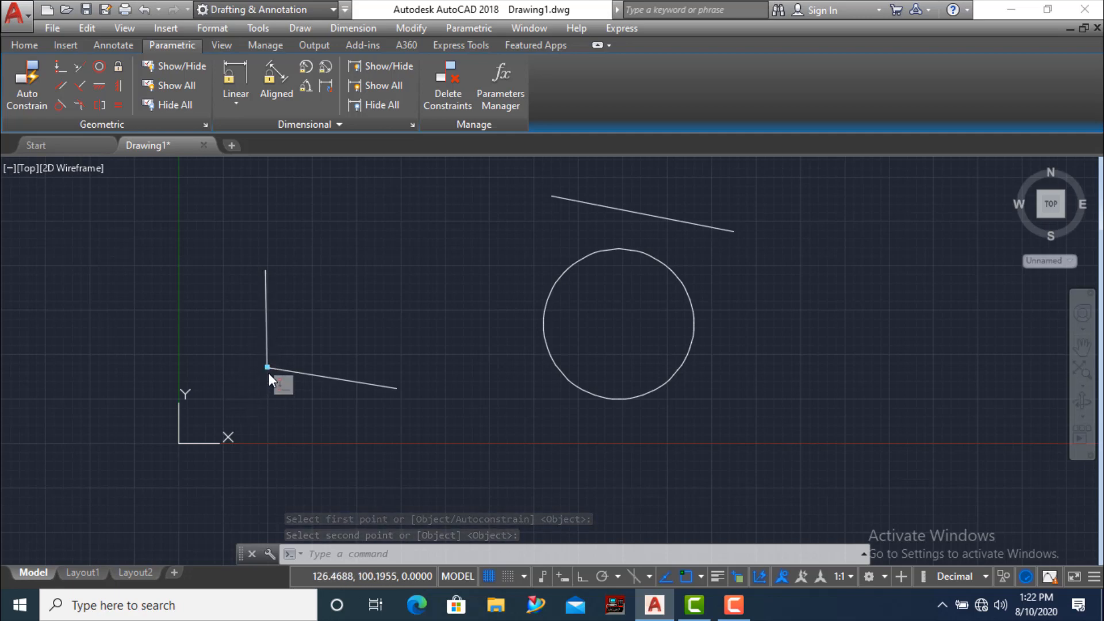
# - Stretch the free end of the joined sloping line to the opposite side of the near-vertical line, then clear the selection
pyautogui.scroll(2, 268, 377)
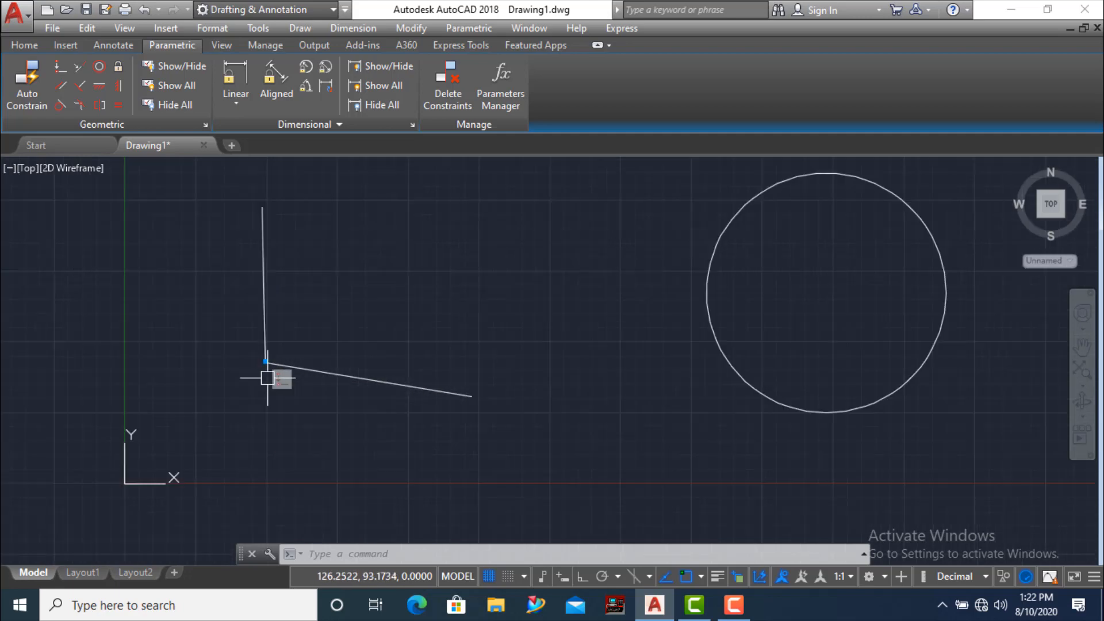
pyautogui.click(419, 378)
pyautogui.click(471, 396)
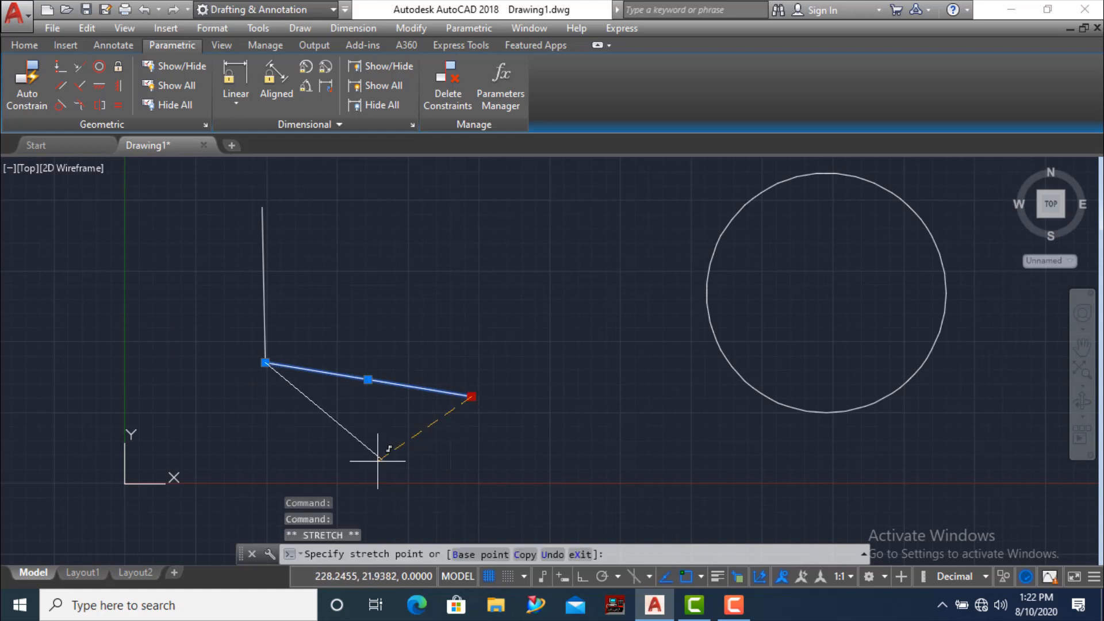
pyautogui.click(120, 335)
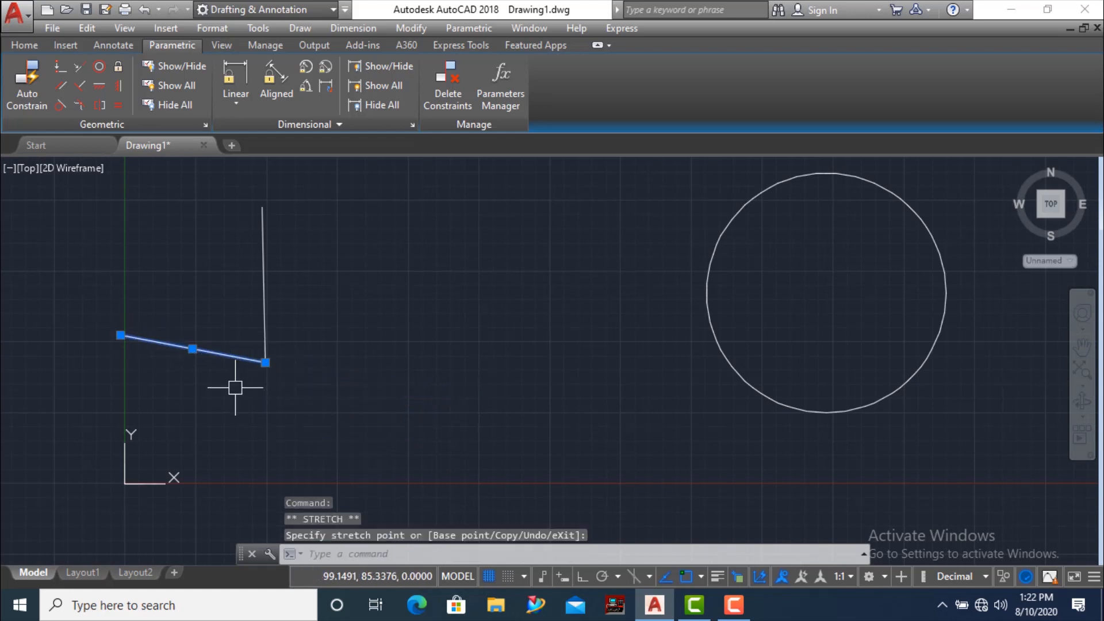
pyautogui.scroll(-2, 234, 402)
pyautogui.click(349, 325)
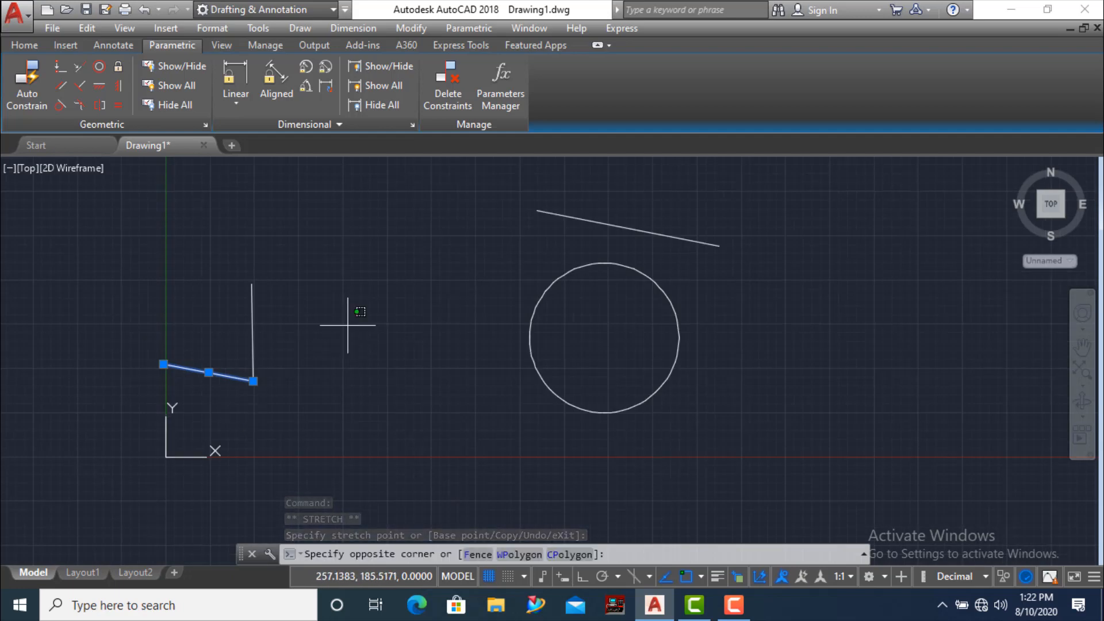
pyautogui.click(347, 382)
pyautogui.press('Escape')
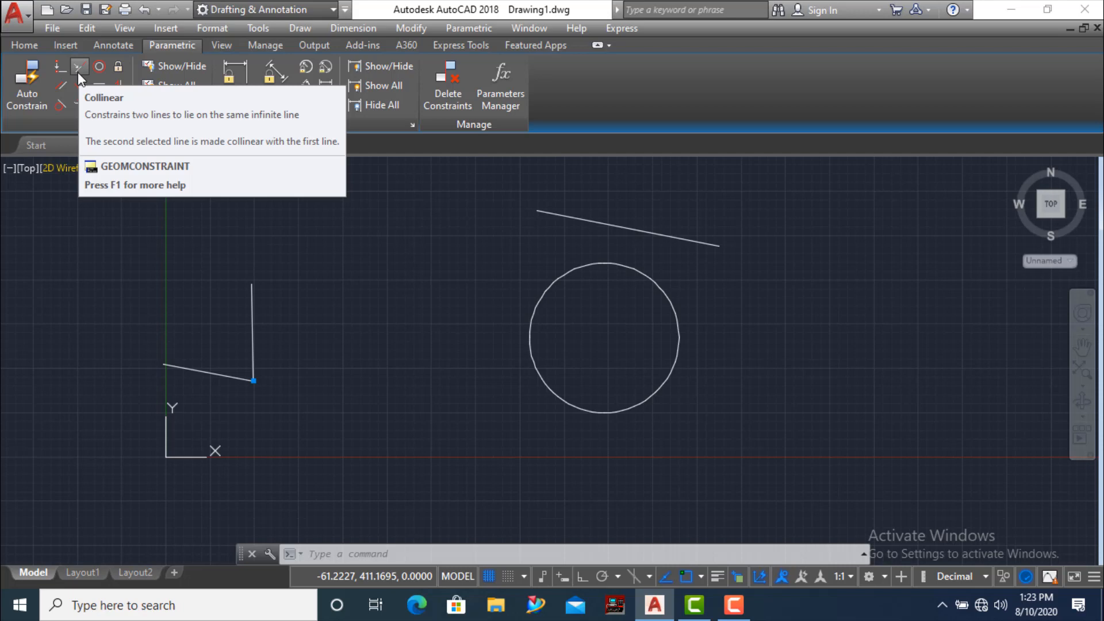
# - Draw a separate horizontal line in the empty area above and to the left of the coordinate origin
pyautogui.scroll(-4, 345, 367)
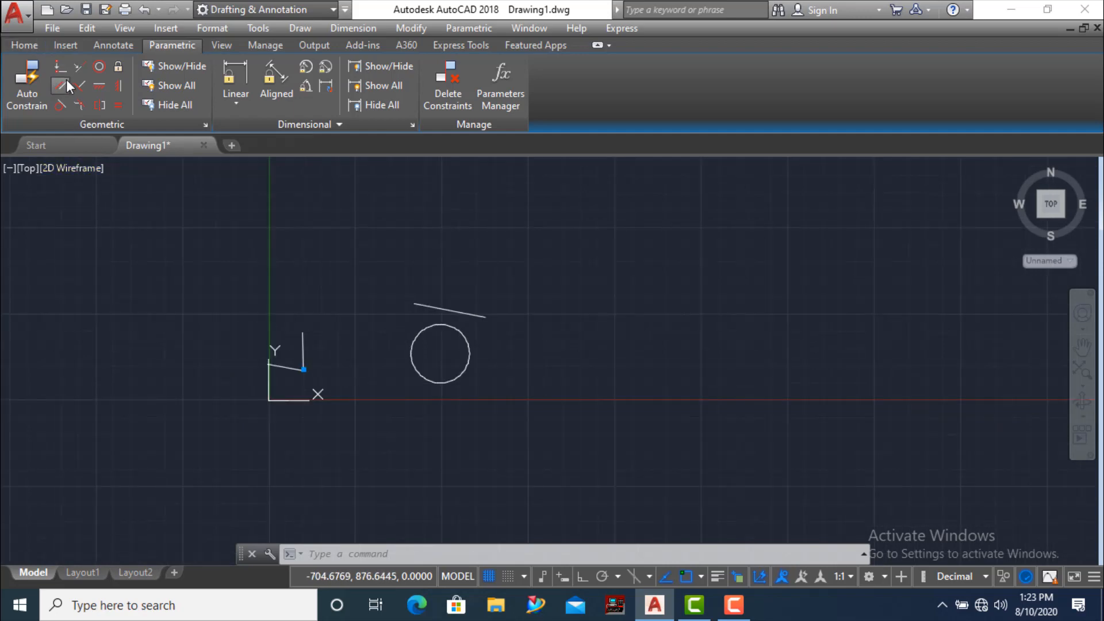
pyautogui.click(30, 44)
pyautogui.click(19, 75)
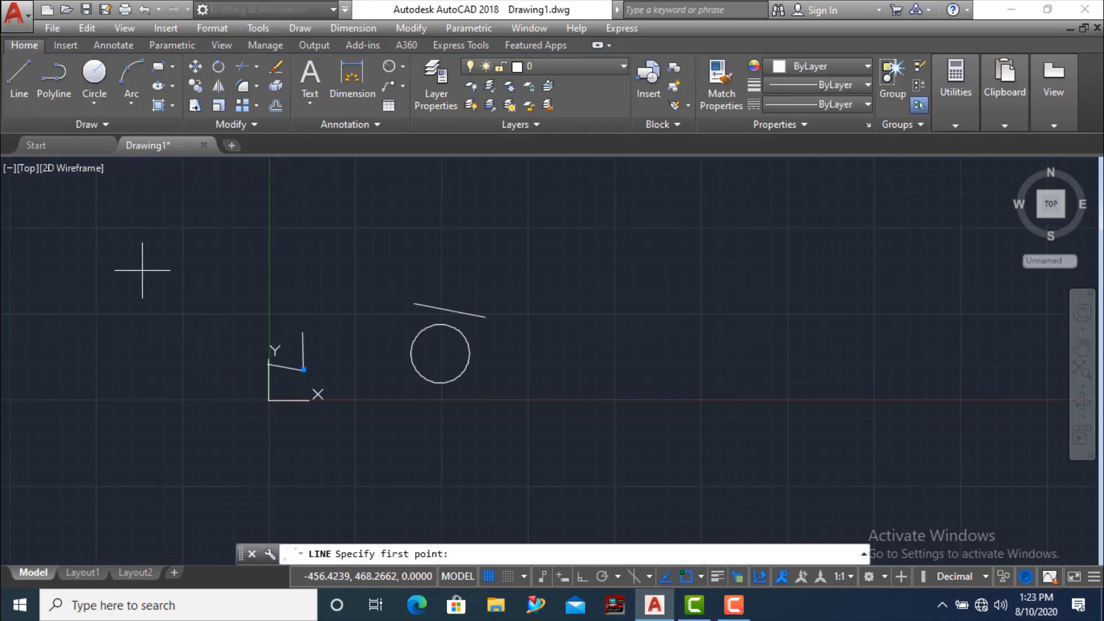
pyautogui.click(143, 266)
pyautogui.click(232, 267)
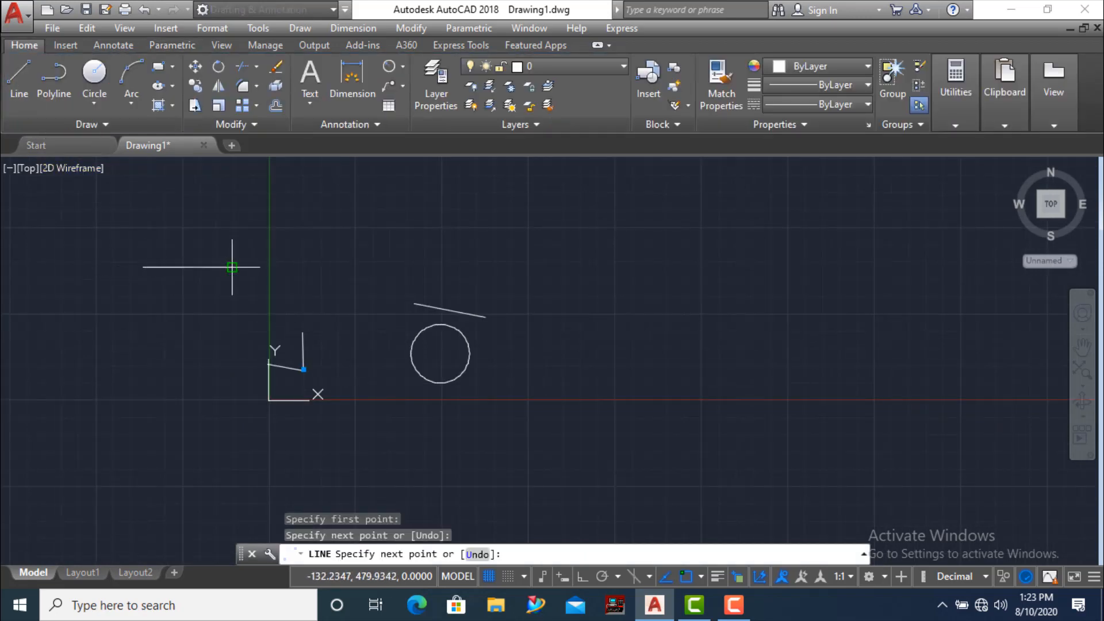
pyautogui.press('Return')
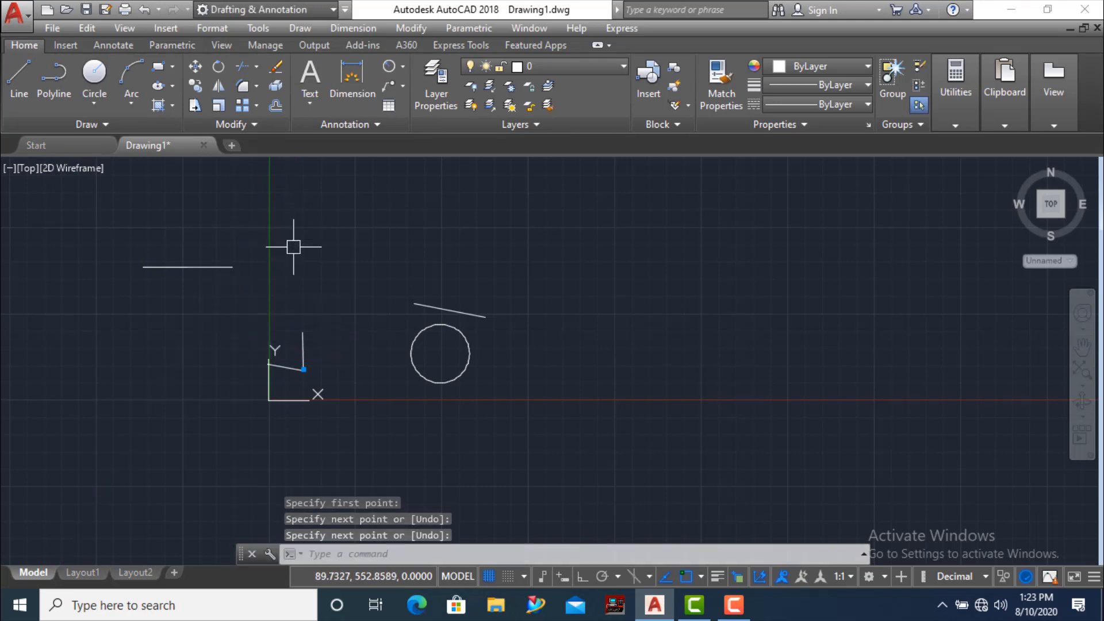
# - Draw two separate, slightly sloping lines in a row to the right of the new horizontal line
pyautogui.press('Return')
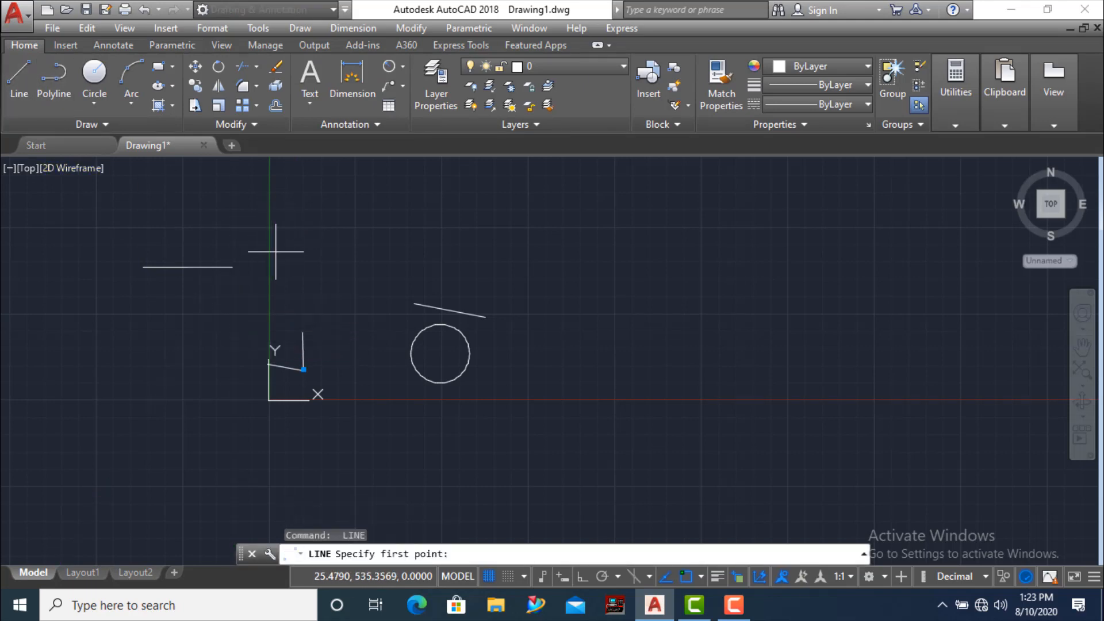
pyautogui.click(270, 249)
pyautogui.click(332, 256)
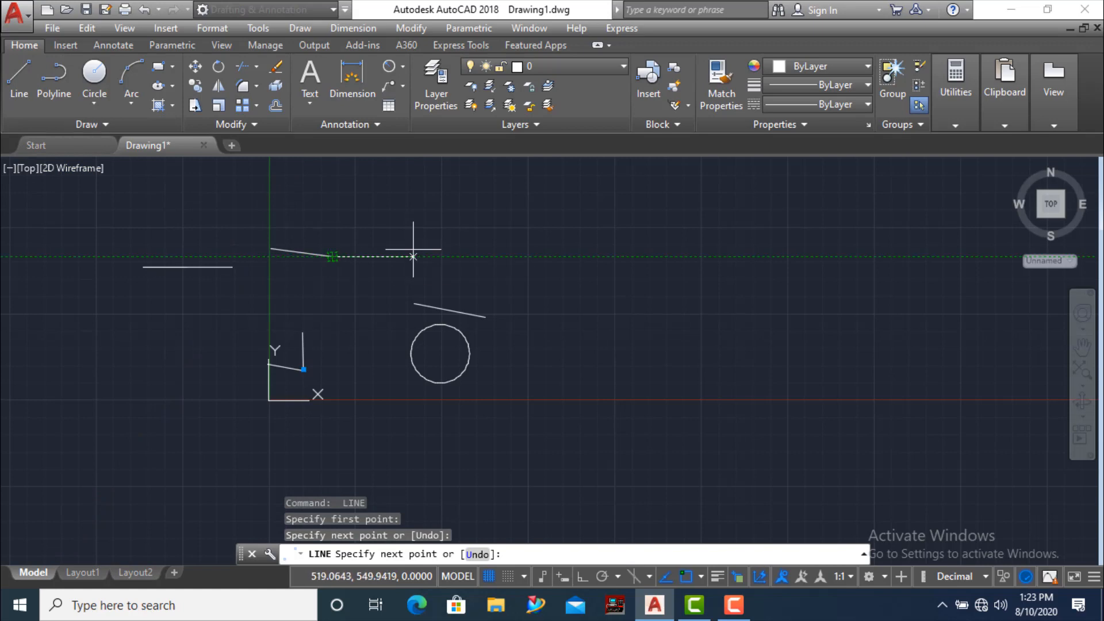
pyautogui.press('Return')
pyautogui.press('Return')
pyautogui.click(390, 251)
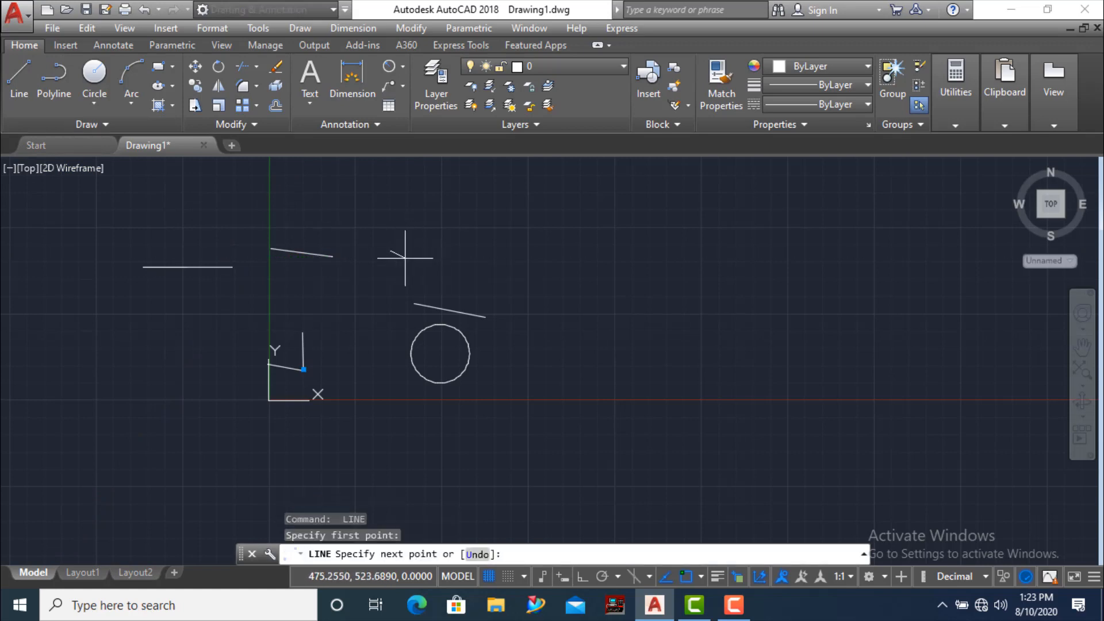
pyautogui.click(450, 259)
pyautogui.press('Return')
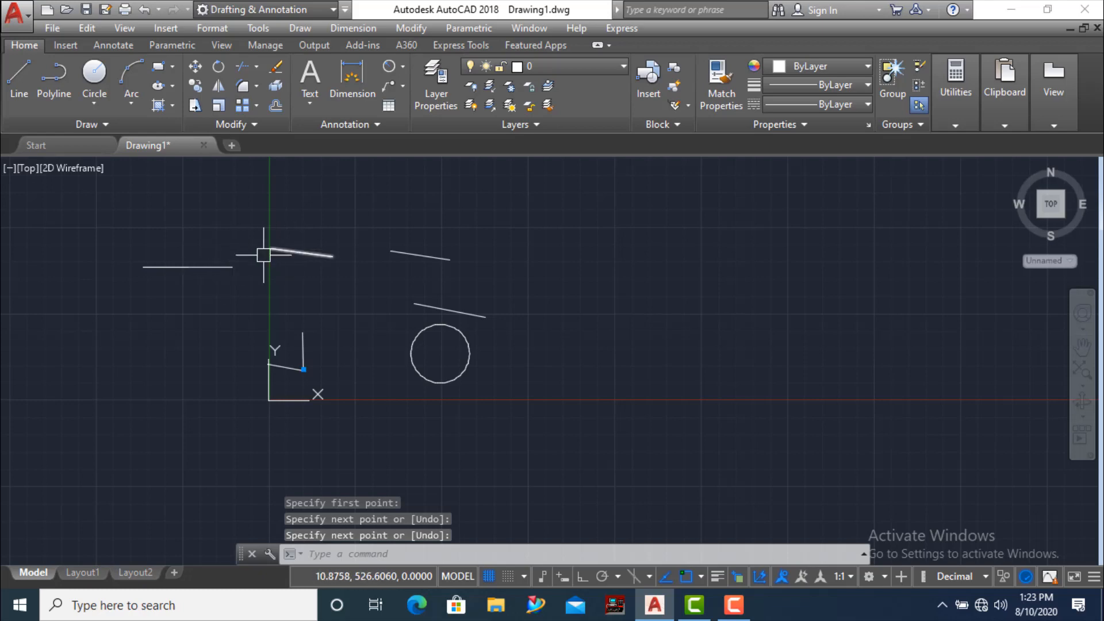
# - Apply a Collinear constraint that aligns the middle sloping line of the row with the horizontal line
pyautogui.click(162, 49)
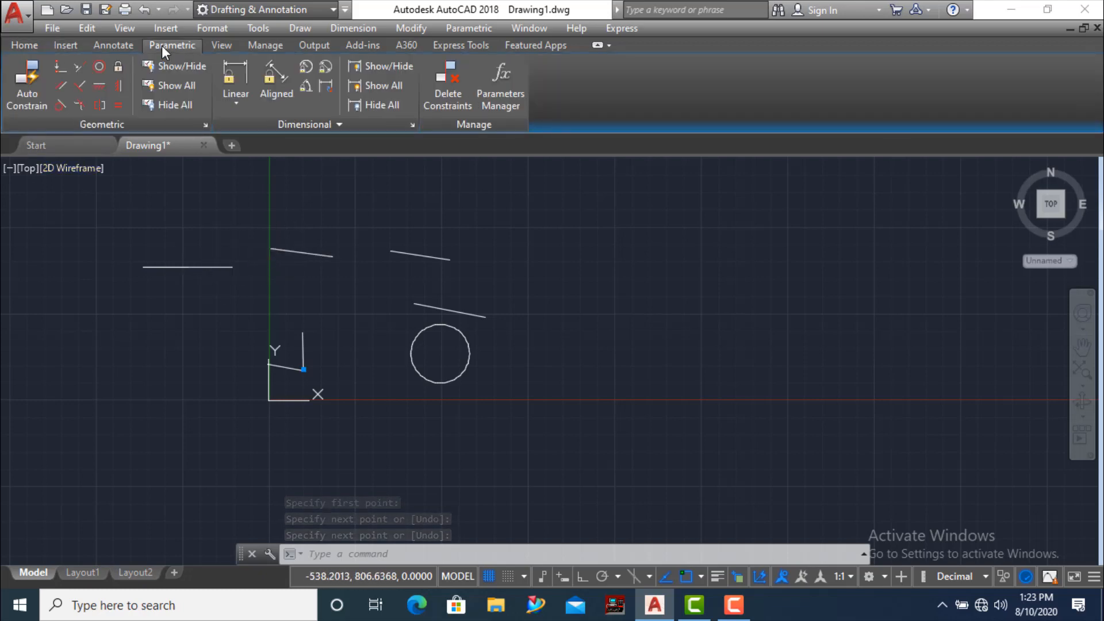
pyautogui.click(80, 71)
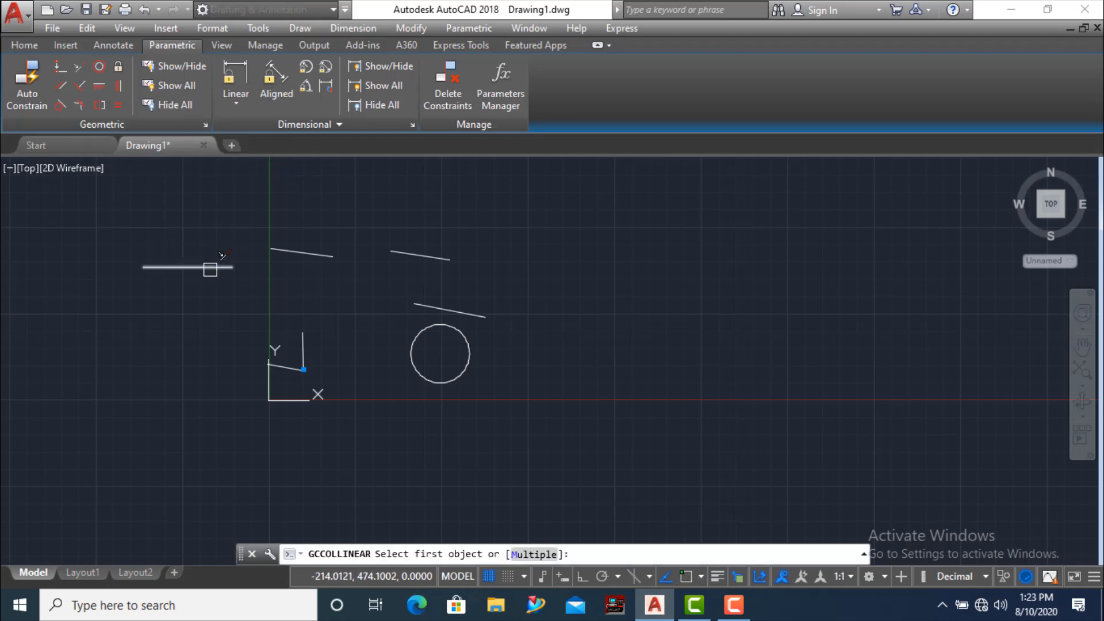
pyautogui.click(216, 267)
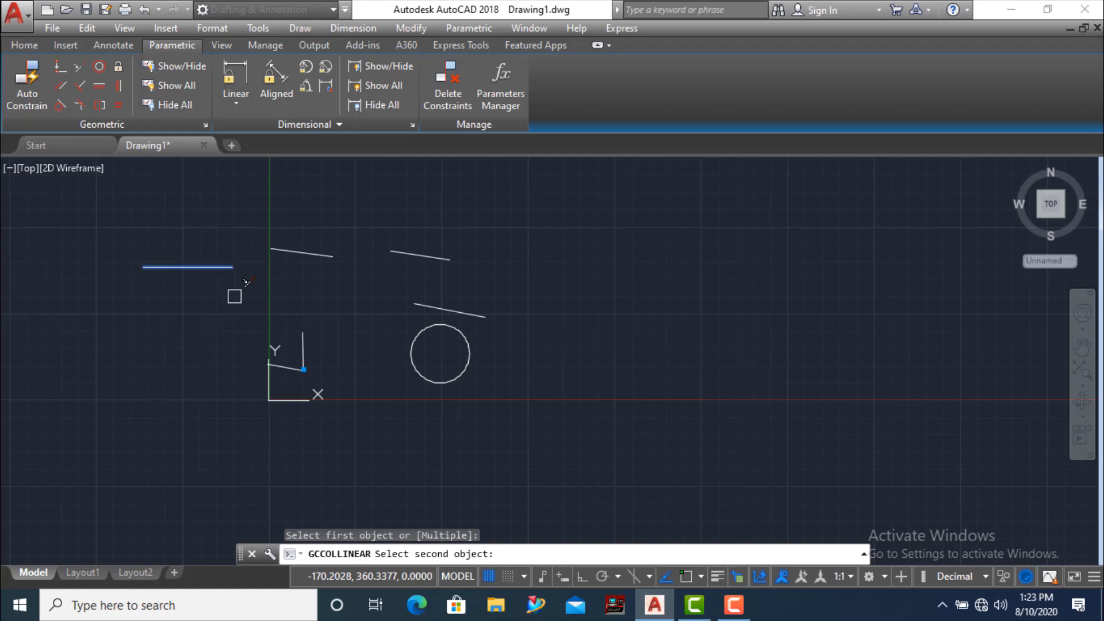
pyautogui.click(293, 252)
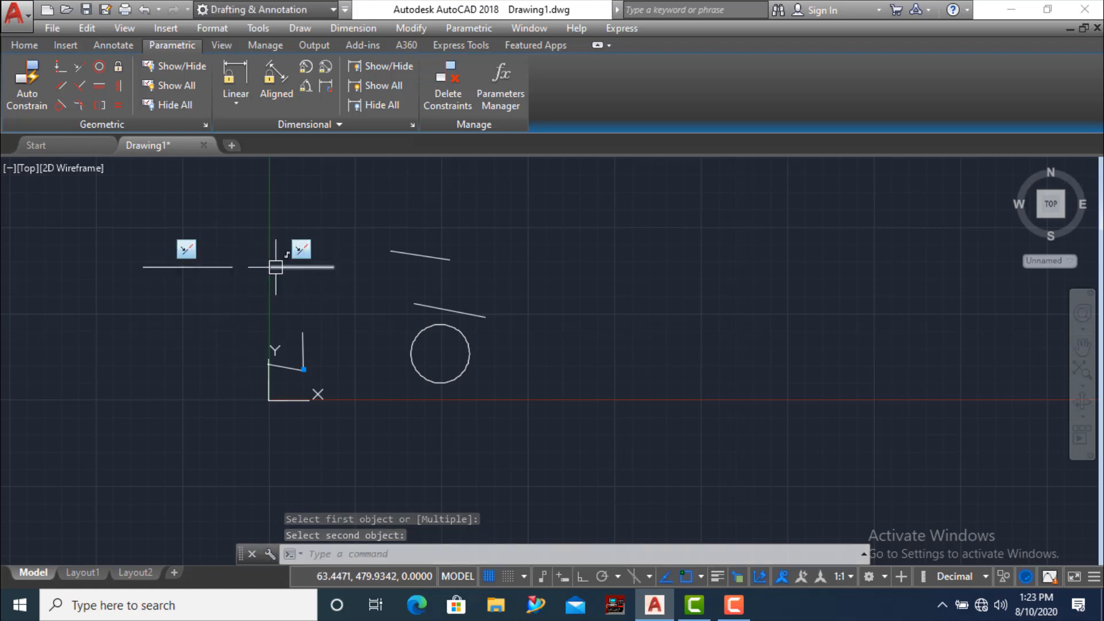
# - Make the last sloping line of the row collinear with the middle line
pyautogui.scroll(1, 311, 265)
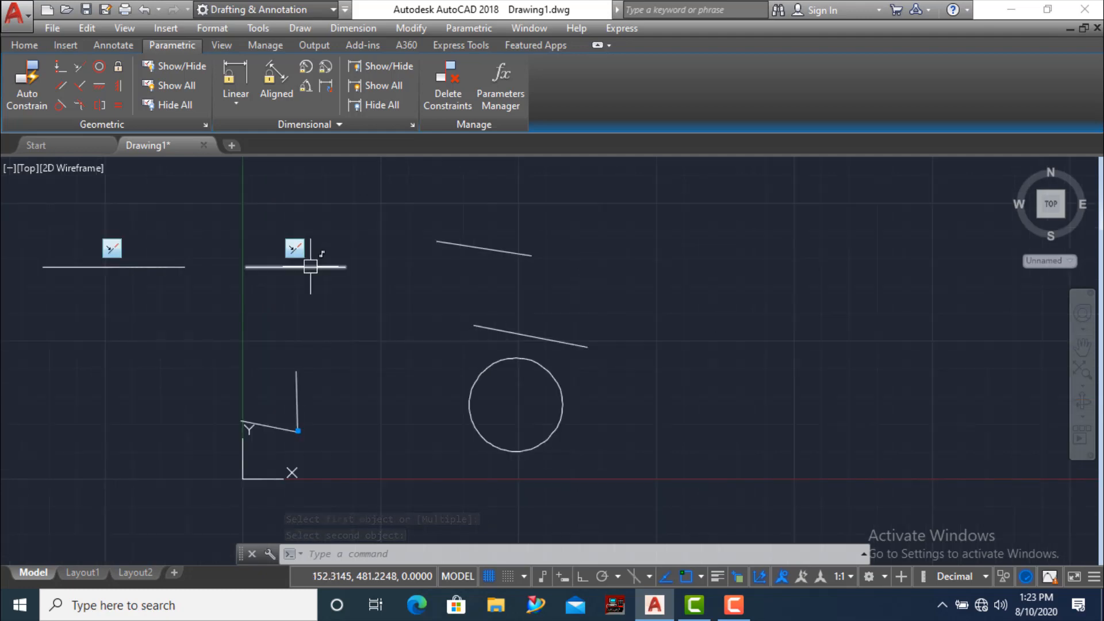
pyautogui.scroll(-1, 310, 266)
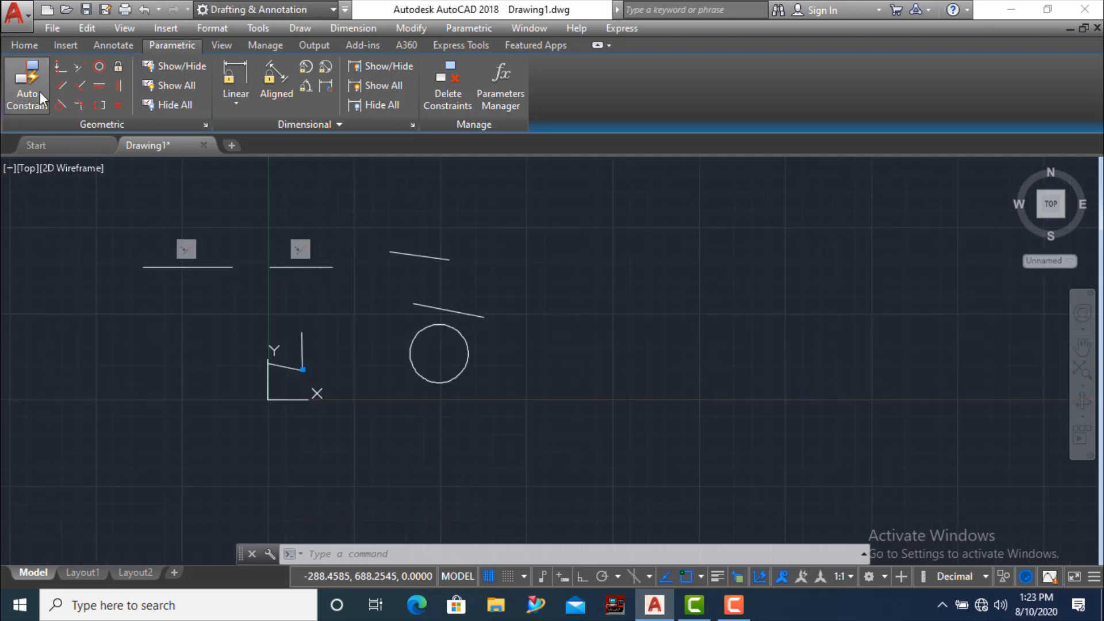
pyautogui.click(77, 68)
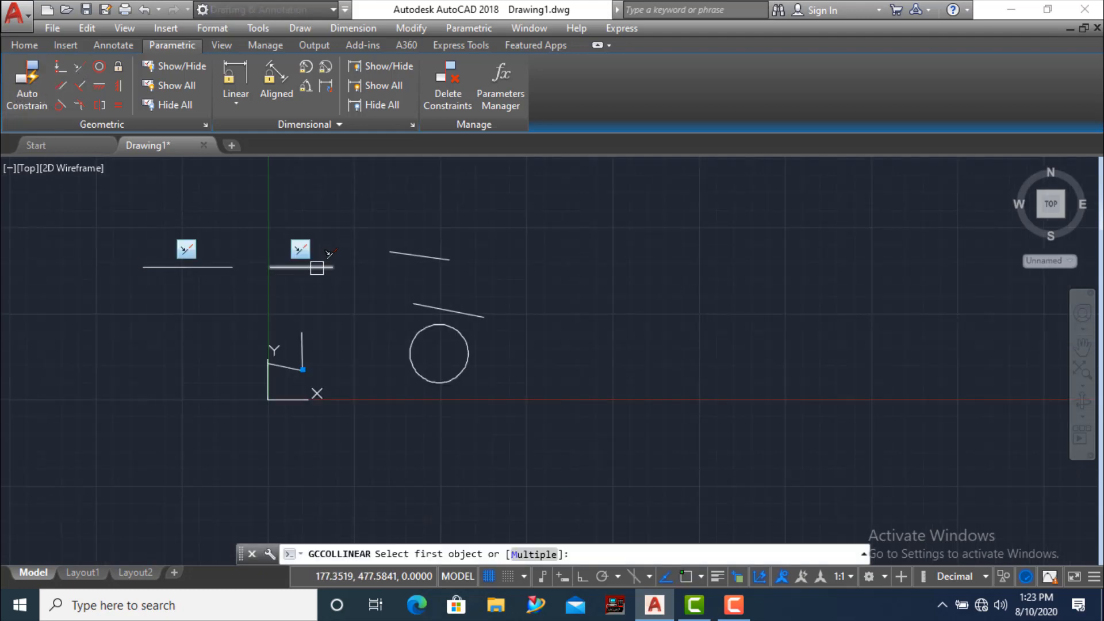
pyautogui.click(311, 267)
pyautogui.click(420, 256)
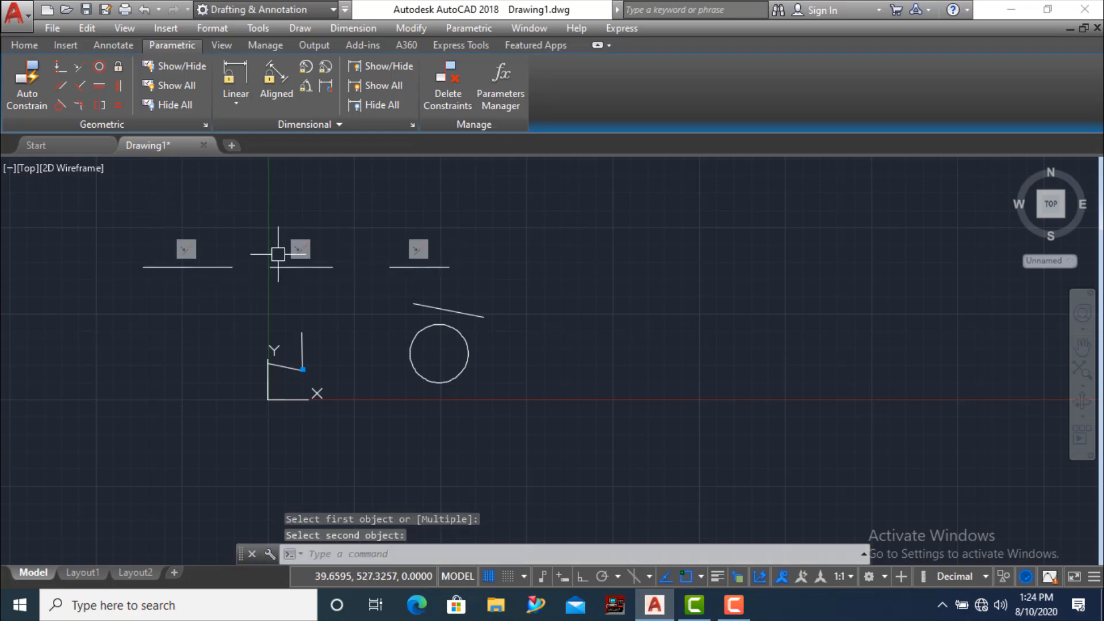
# - Draw a circle with a radius of about 299 to the right of the existing geometry and a smaller, off-centre circle inside it
pyautogui.scroll(-2, 275, 256)
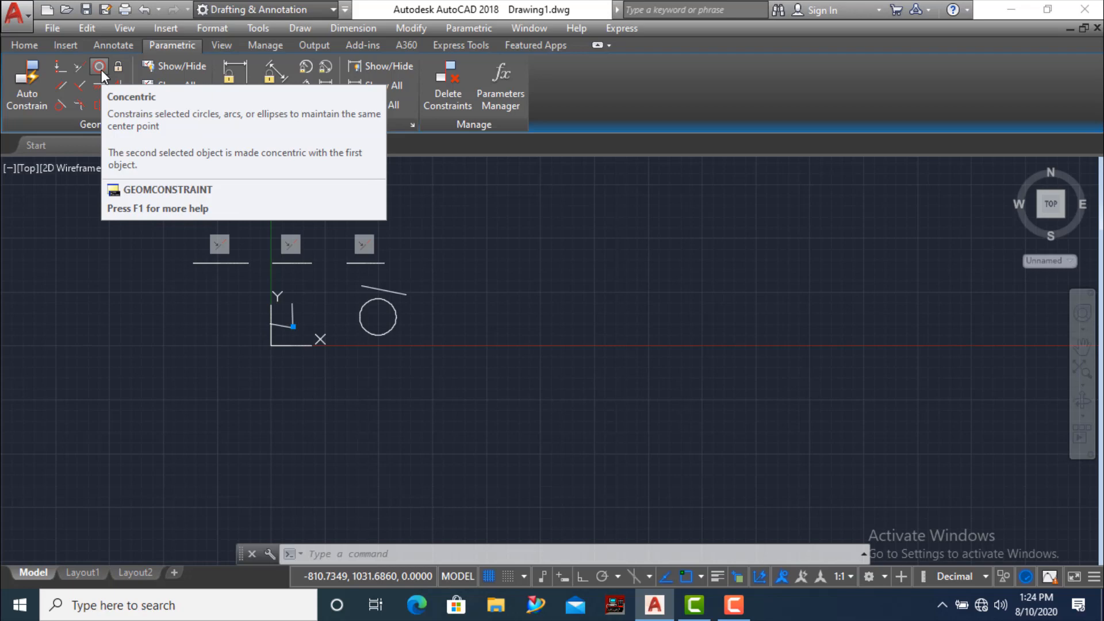
pyautogui.click(32, 50)
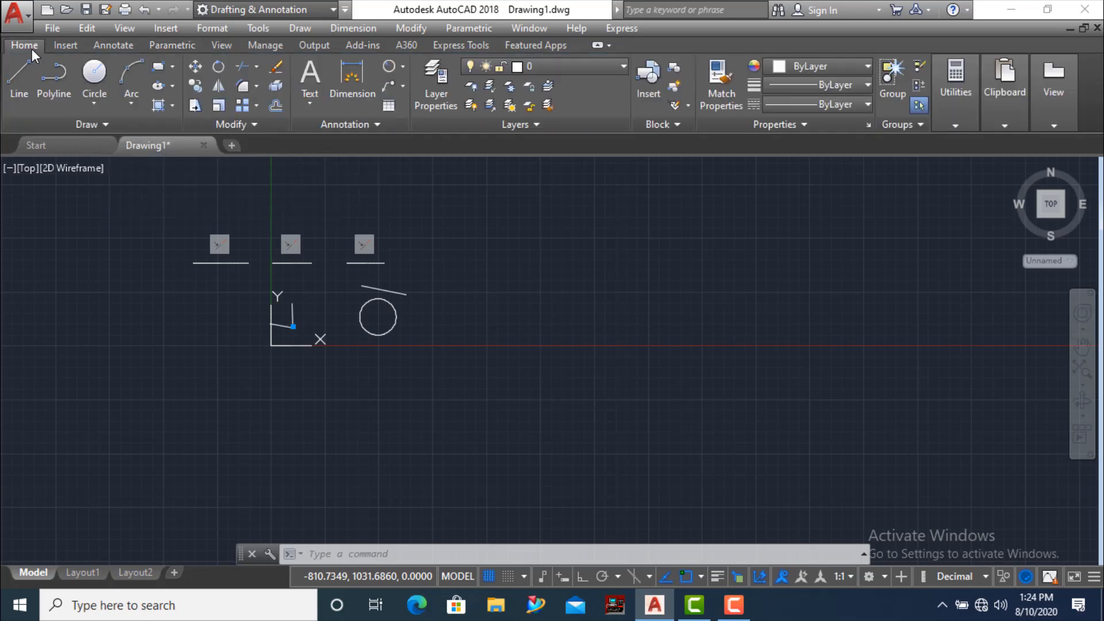
pyautogui.click(95, 86)
pyautogui.click(566, 298)
pyautogui.click(608, 323)
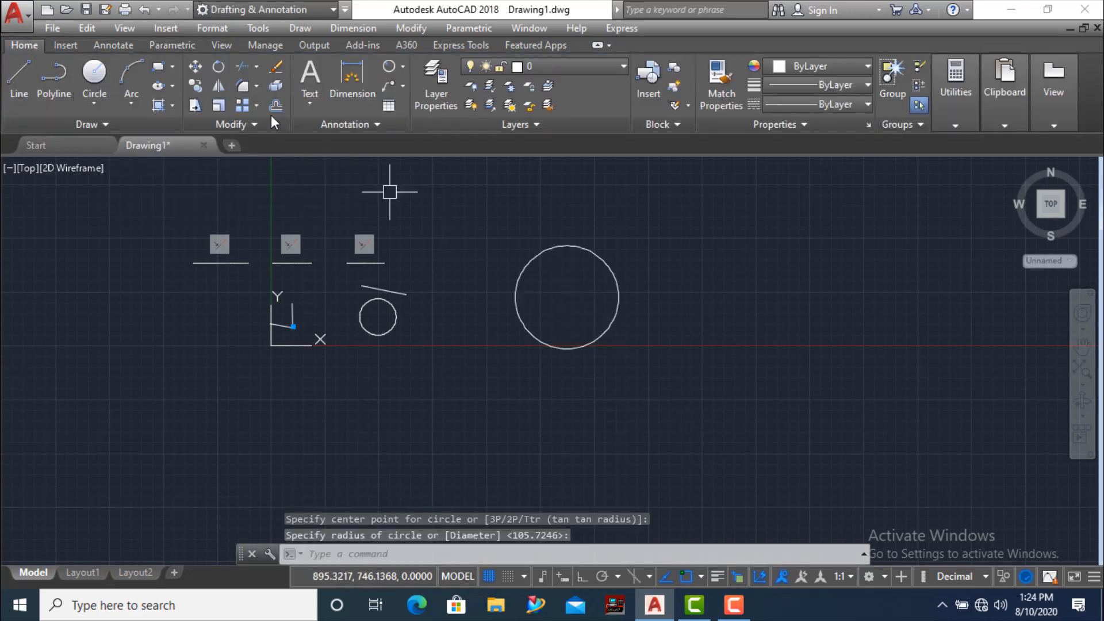
pyautogui.click(95, 80)
pyautogui.scroll(4, 572, 296)
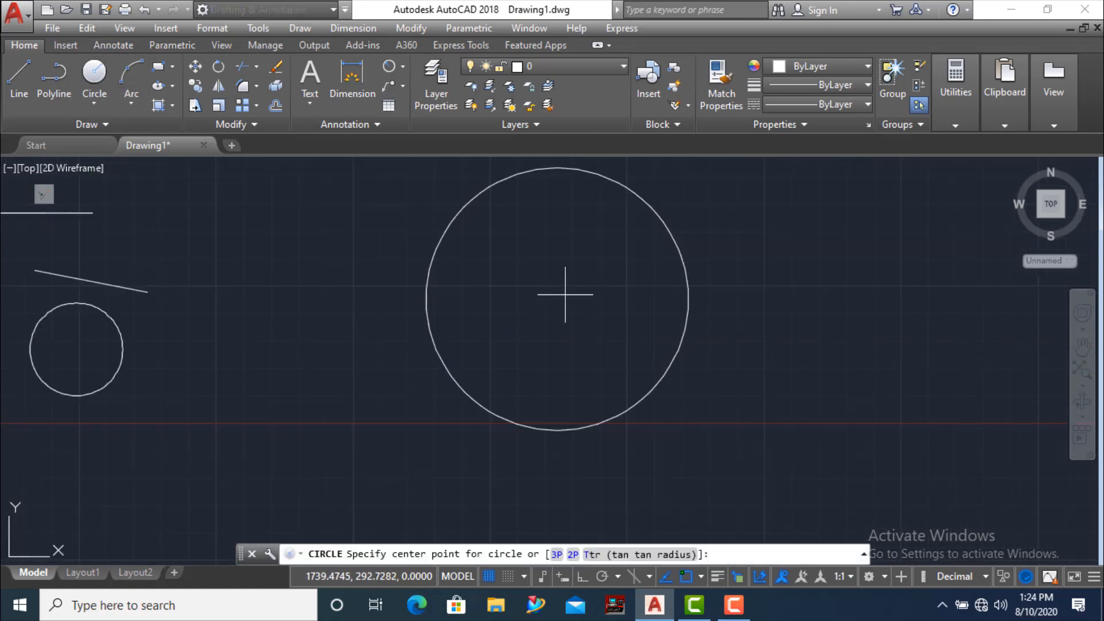
pyautogui.click(540, 312)
pyautogui.click(609, 350)
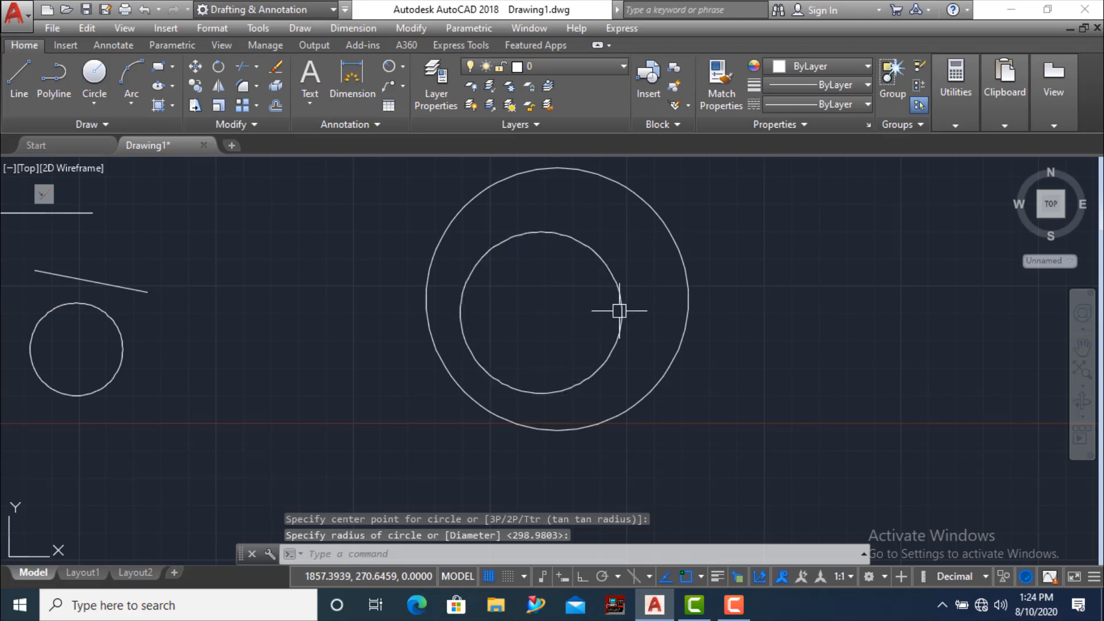
# - Apply a Concentric constraint that centres the large outer circle on the smaller inner circle
pyautogui.scroll(-2, 575, 339)
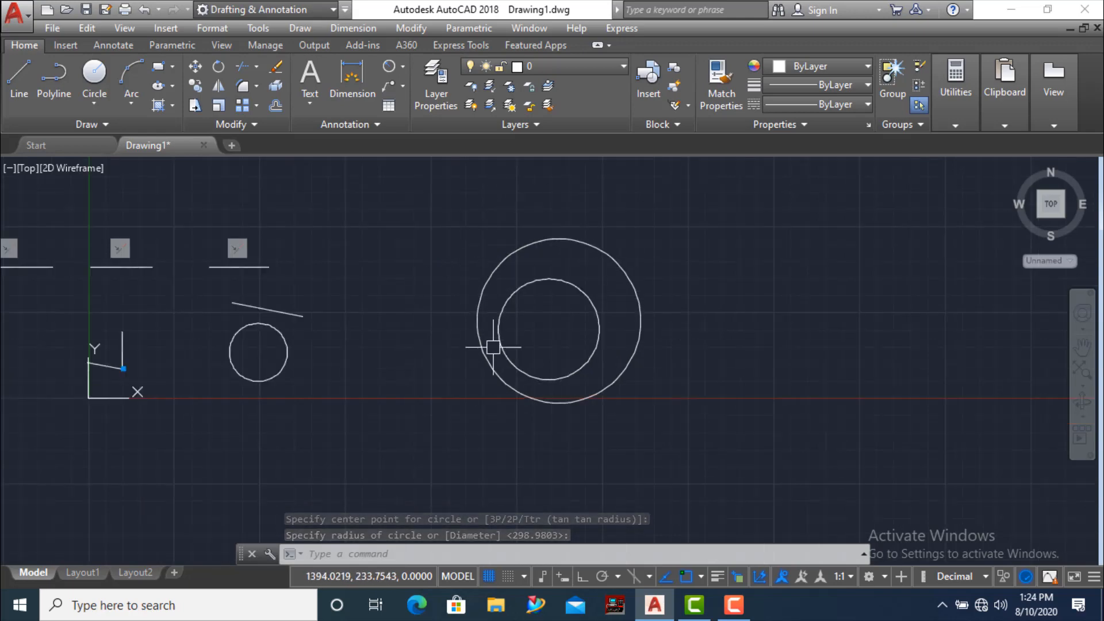
pyautogui.click(169, 50)
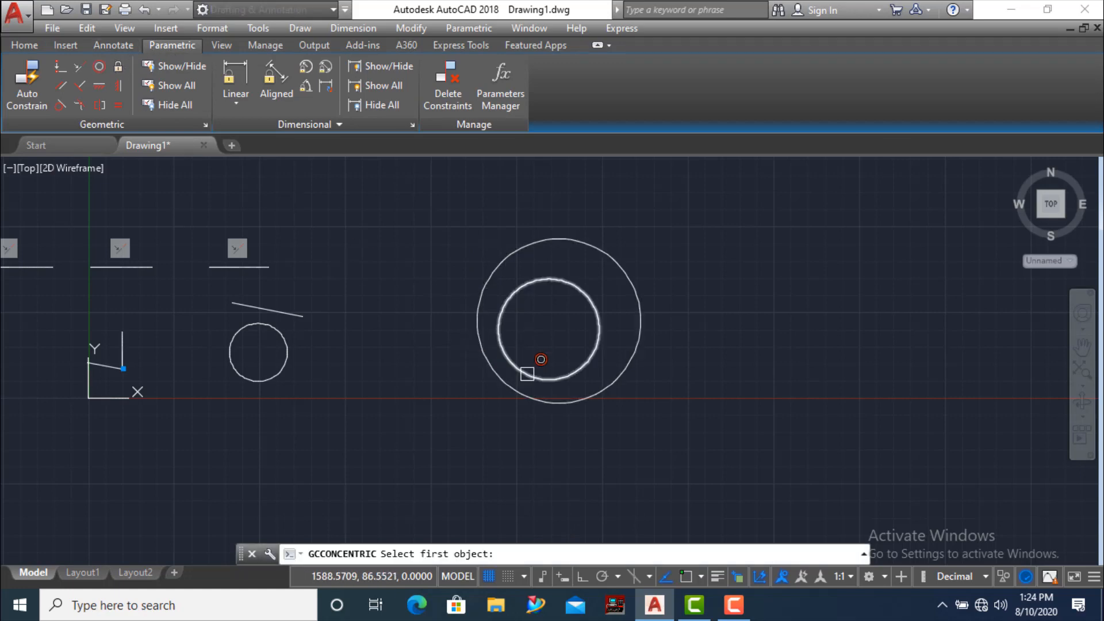
pyautogui.click(583, 298)
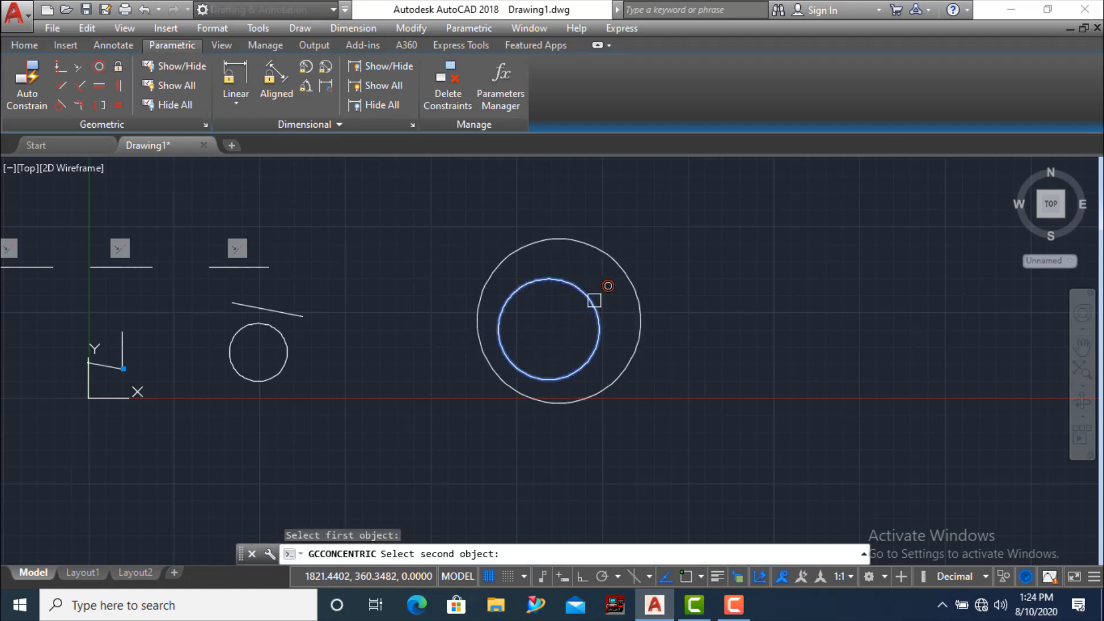
pyautogui.click(597, 243)
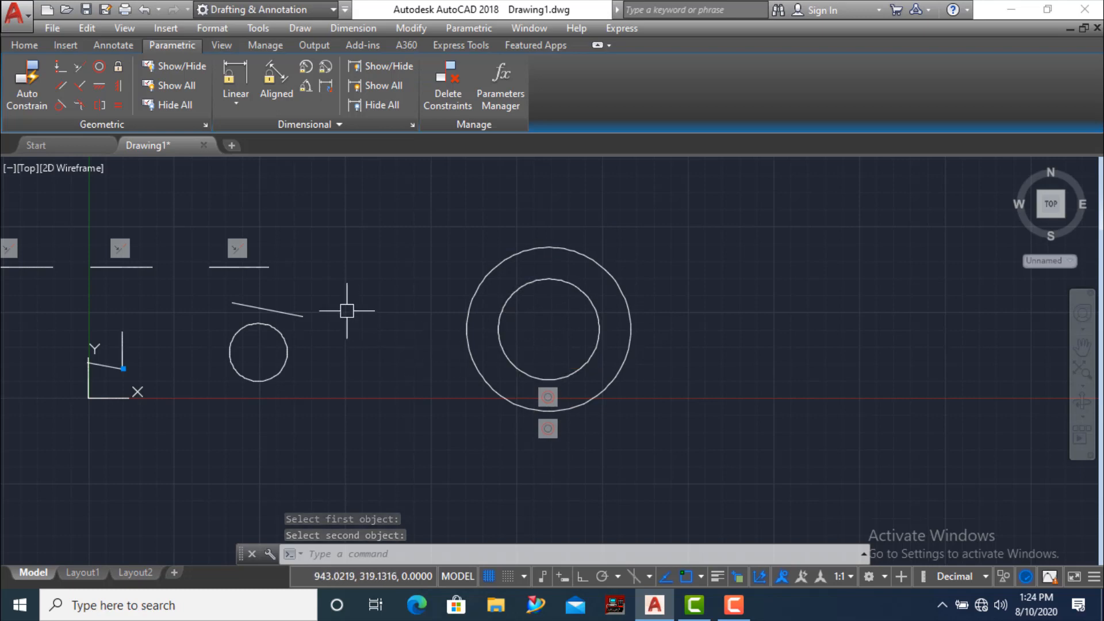
# - Move the inner of the two concentric circles by its centre, up and to the right
pyautogui.click(533, 281)
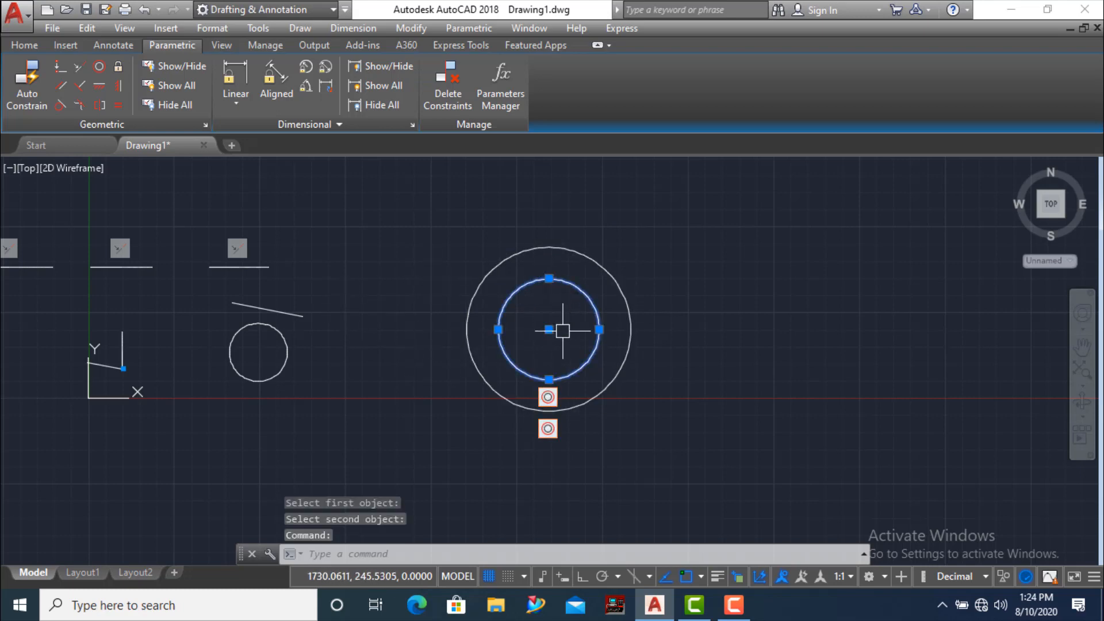
pyautogui.click(549, 329)
pyautogui.click(723, 284)
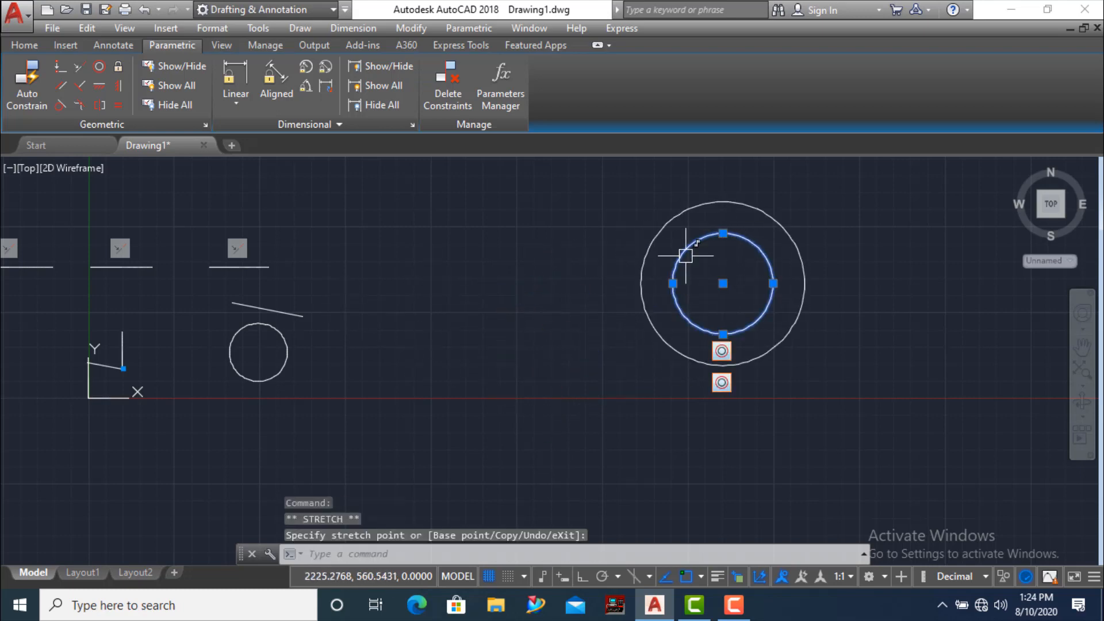
# - Stretch the right endpoint of the last collinear line up and to the left, beyond its other end, and clear the selection
pyautogui.scroll(-2, 520, 384)
pyautogui.scroll(4, 321, 299)
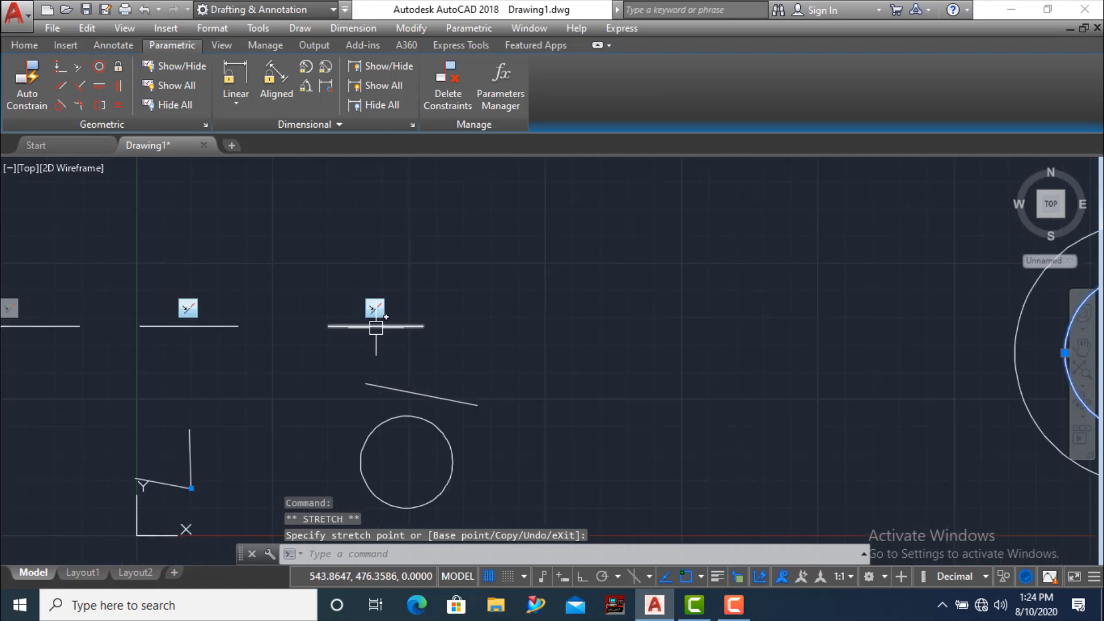
pyautogui.click(395, 326)
pyautogui.click(422, 326)
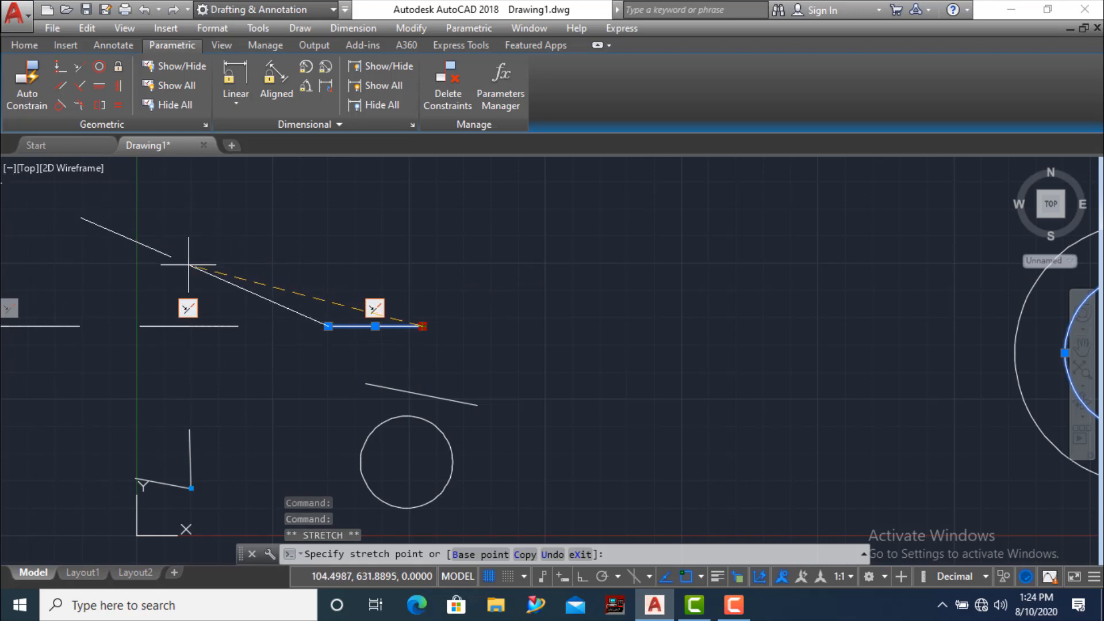
pyautogui.click(204, 268)
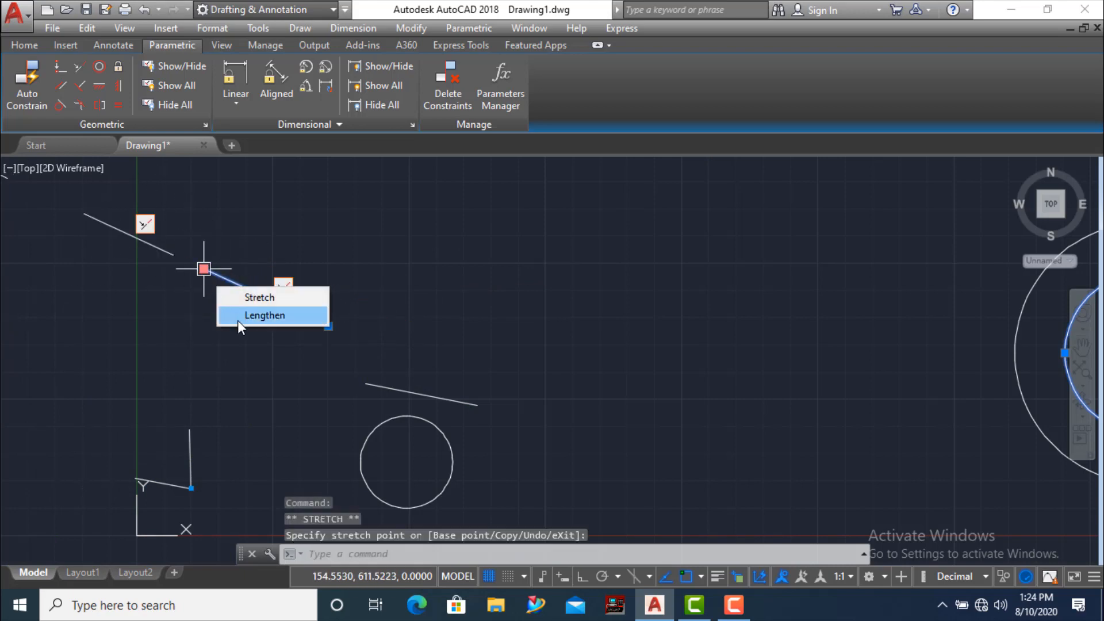
pyautogui.click(166, 346)
pyautogui.scroll(-4, 227, 354)
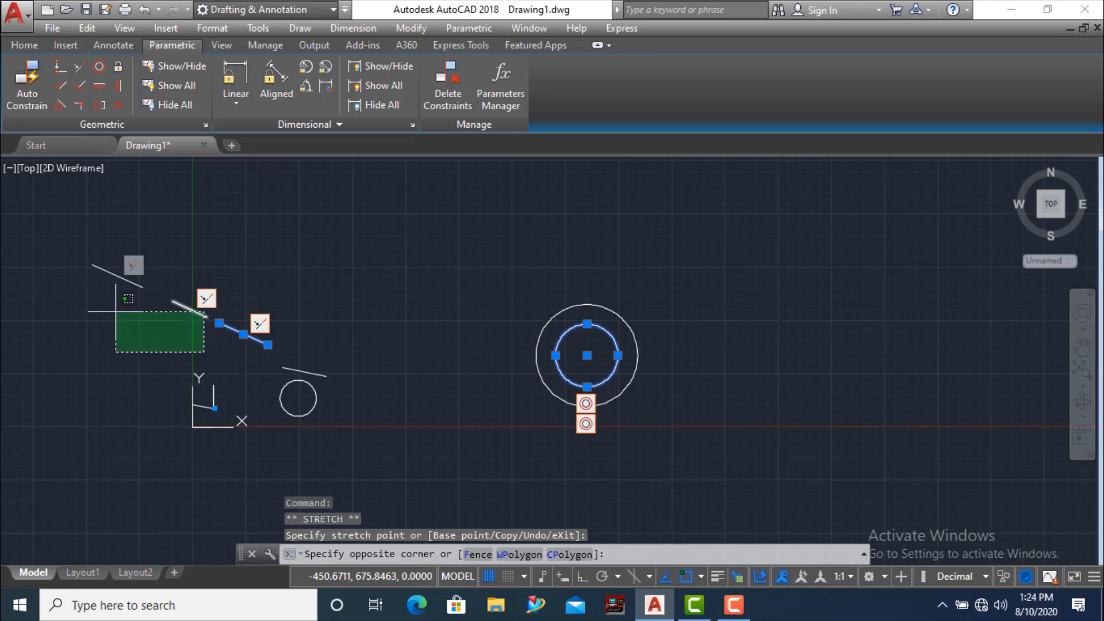
pyautogui.click(131, 335)
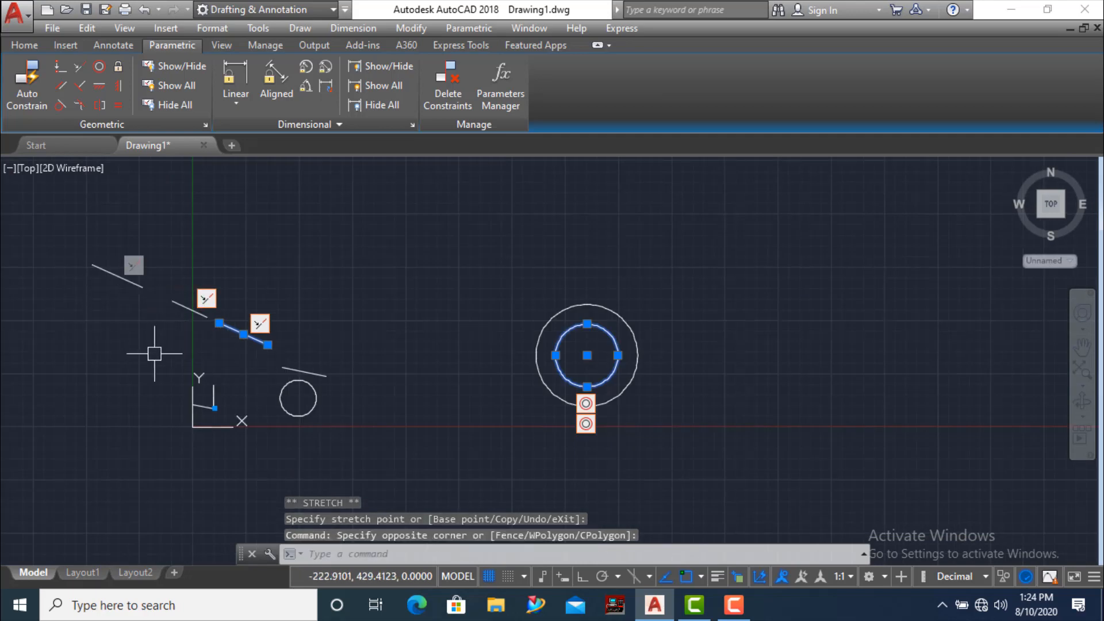
pyautogui.press('Escape')
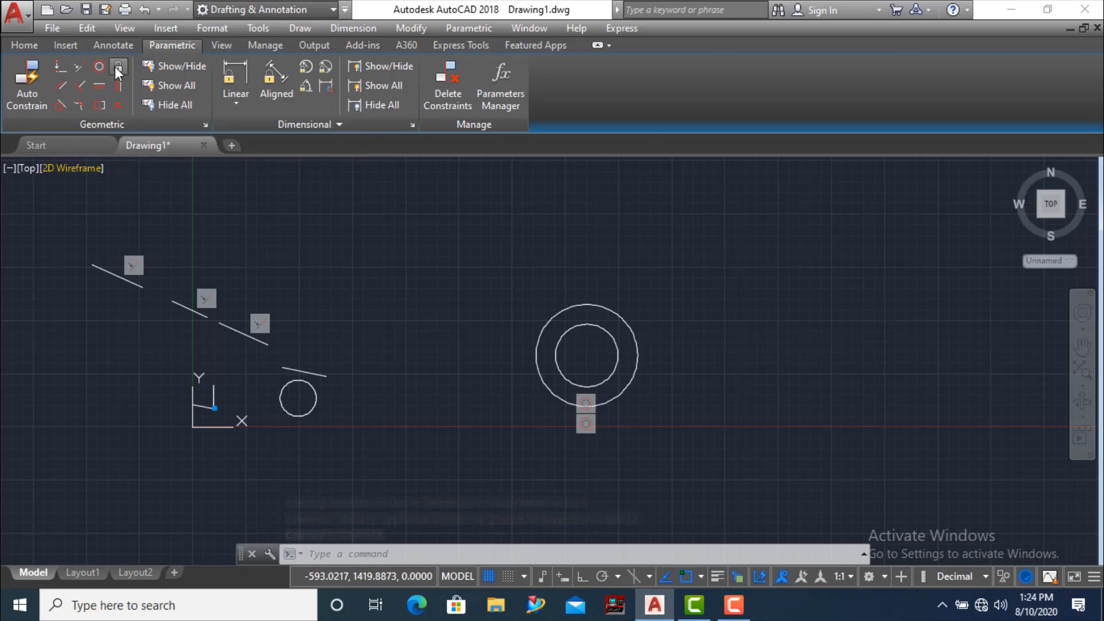
# - Move the inner concentric circle by its centre up and to the left, closer to the lines, and deselect it
pyautogui.click(606, 331)
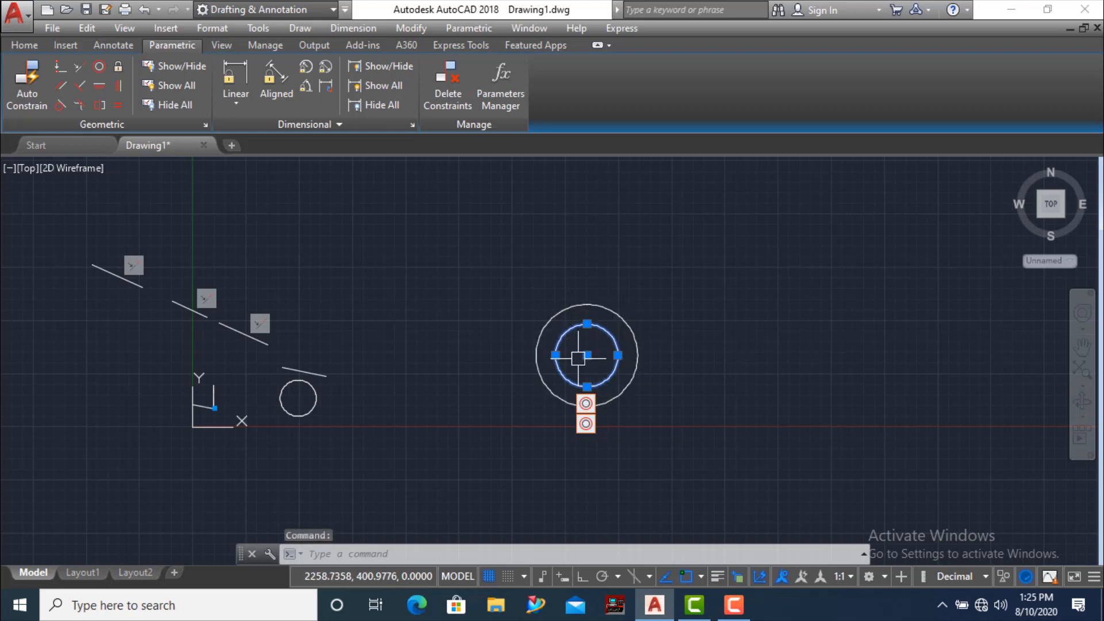
pyautogui.click(587, 355)
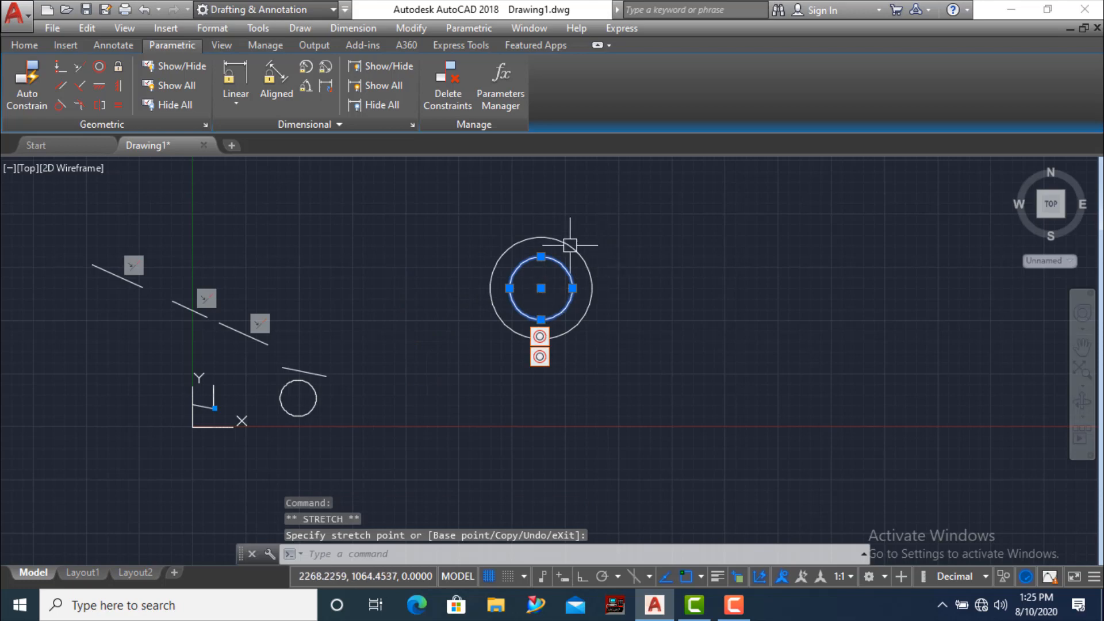
pyautogui.scroll(2, 521, 283)
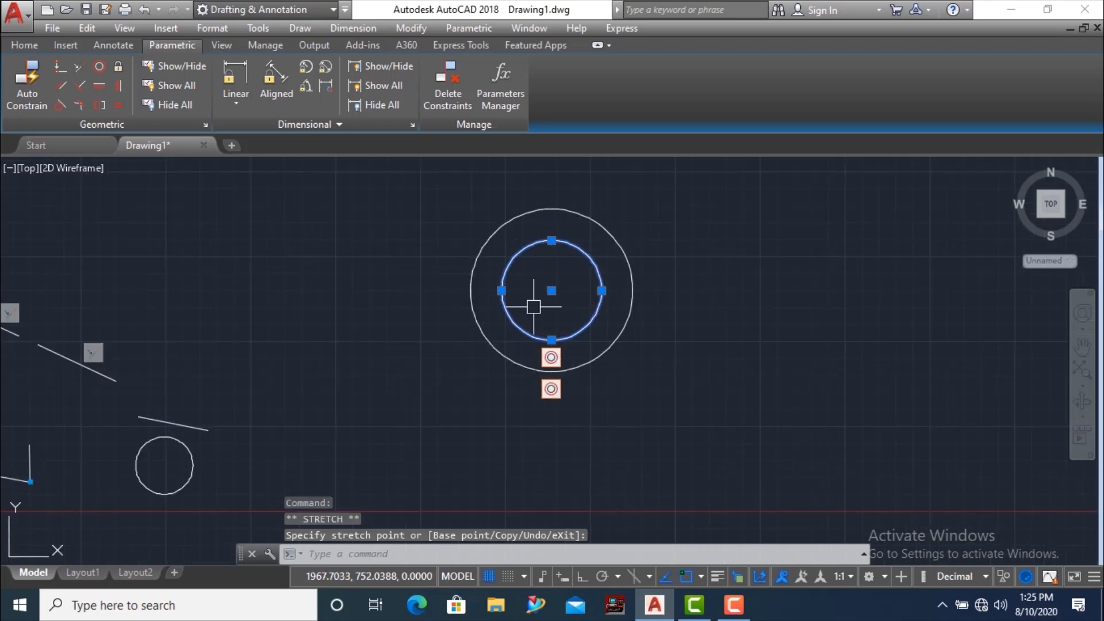
pyautogui.click(542, 296)
pyautogui.scroll(-2, 540, 301)
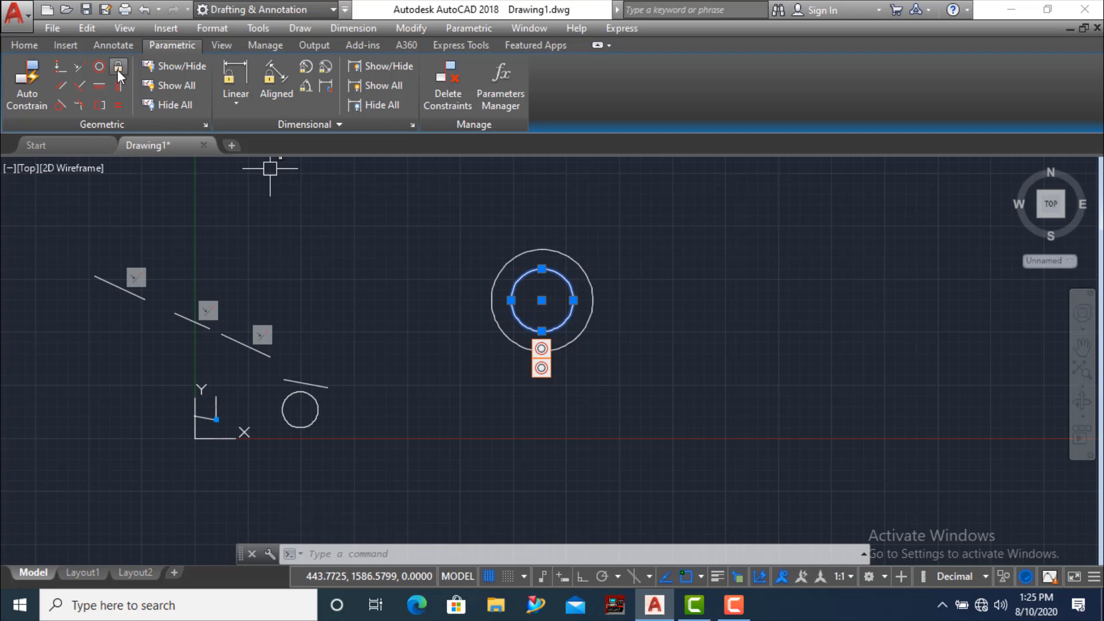
pyautogui.press('Escape')
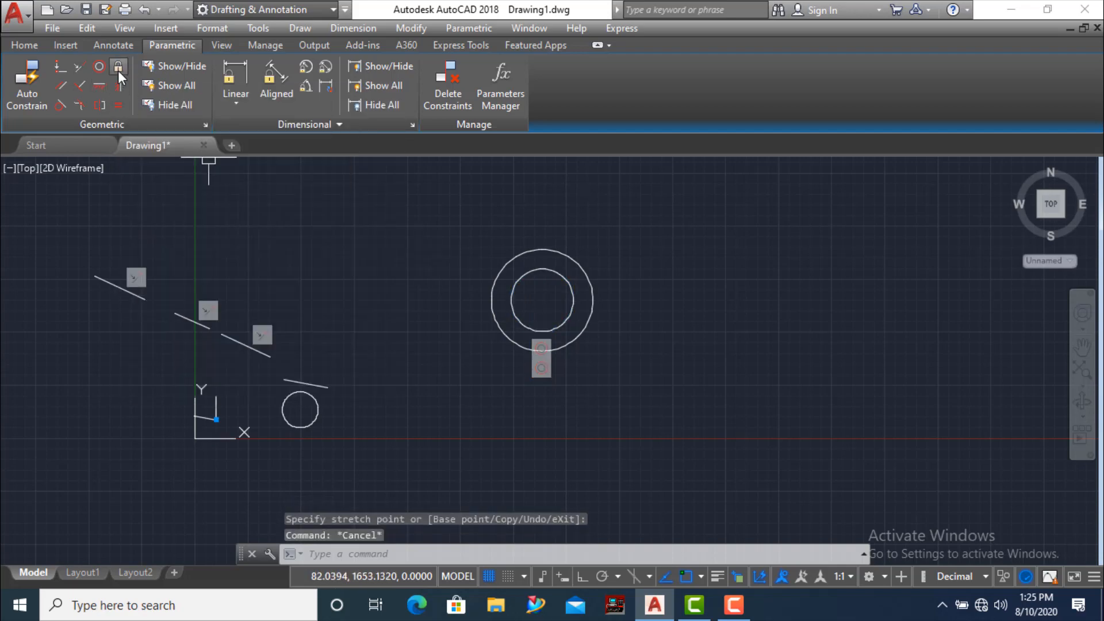
# - Apply a Fix constraint to the inner circle's centre and test it by trying to move the circle by that point
pyautogui.click(119, 70)
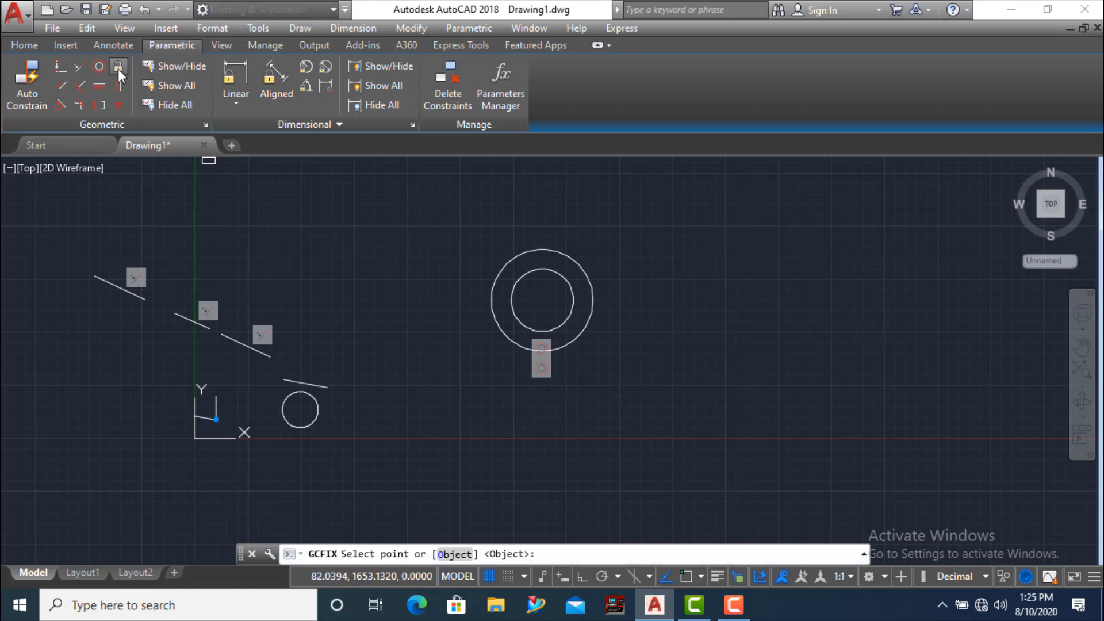
pyautogui.click(512, 288)
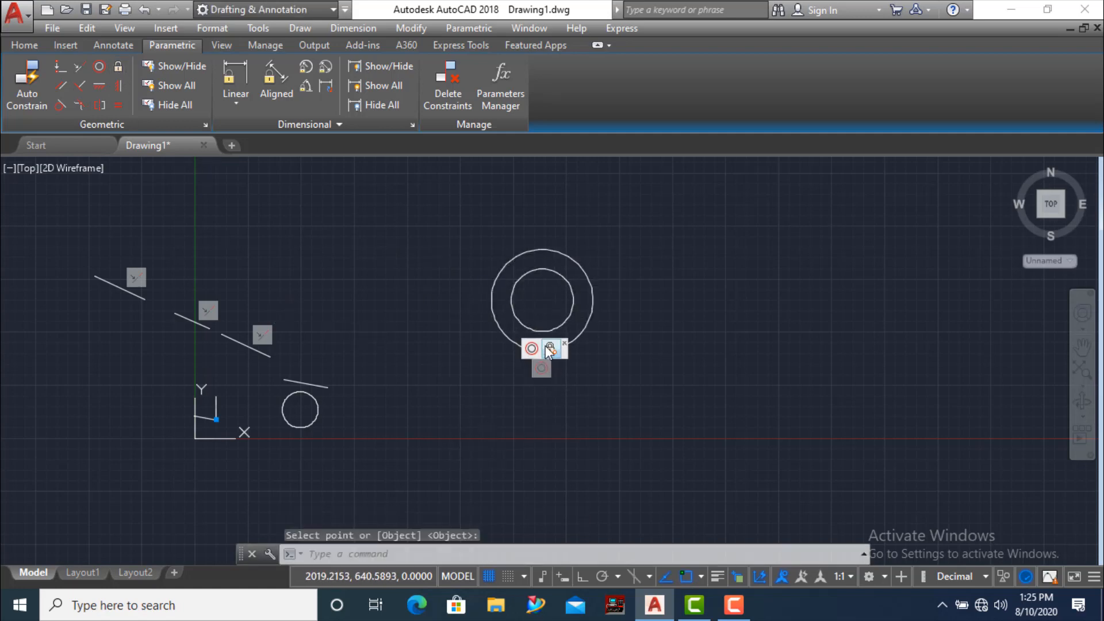
pyautogui.click(542, 294)
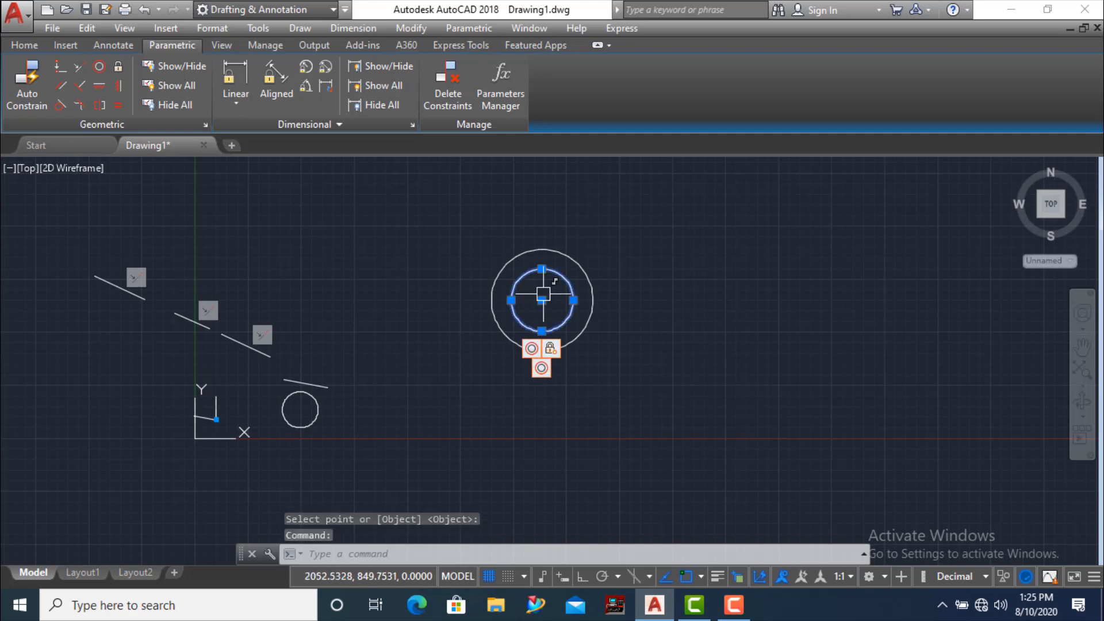
pyautogui.click(542, 299)
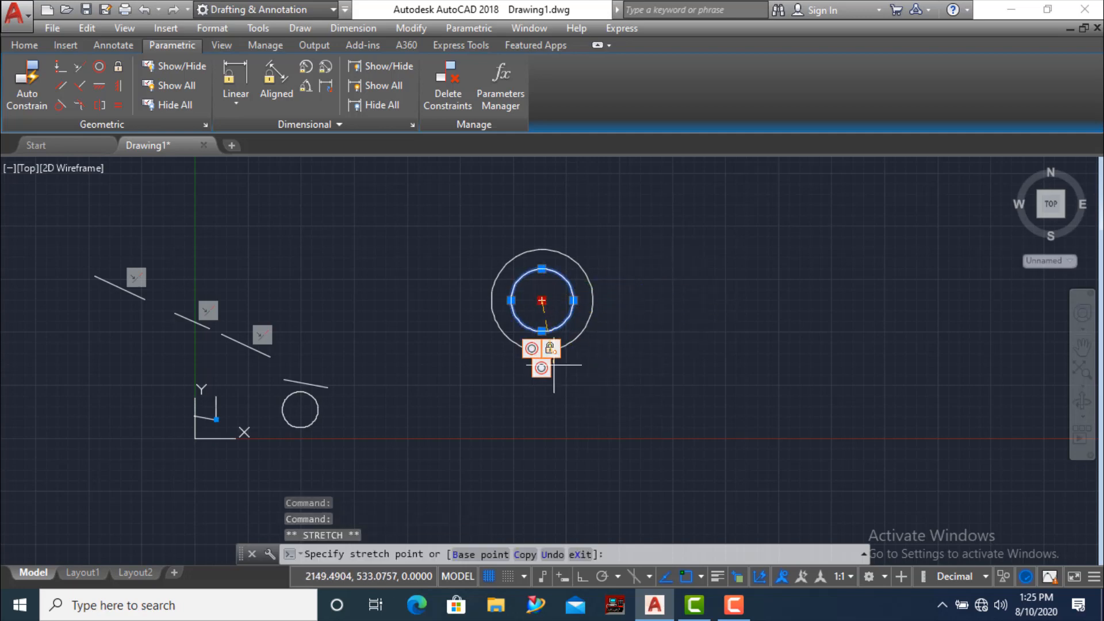
pyautogui.press('Escape')
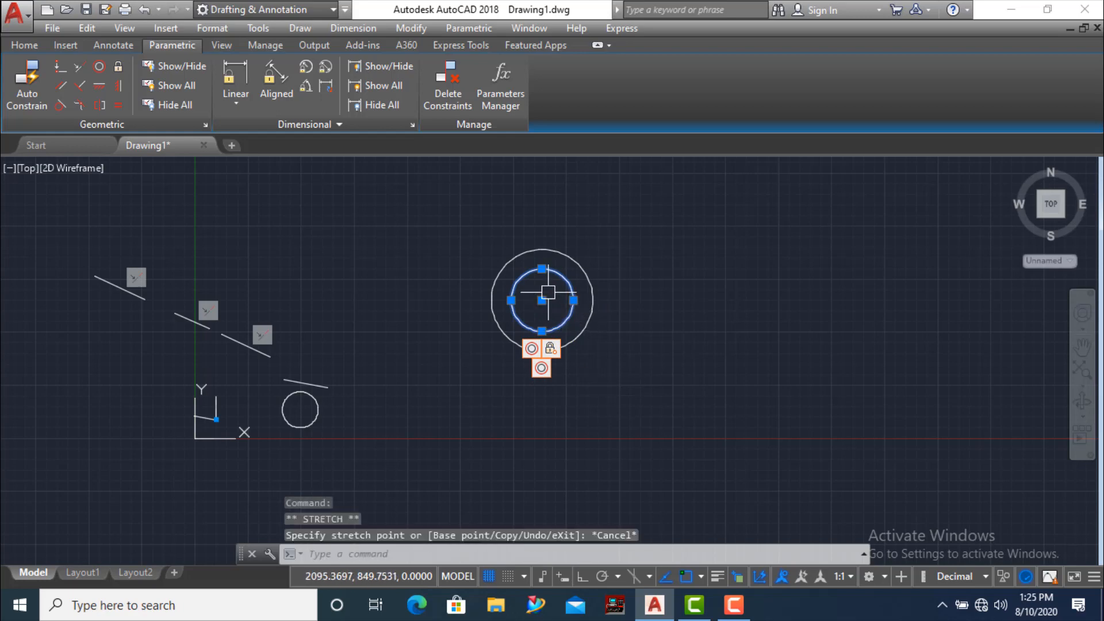
# - Enlarge the inner circle by stretching its right quadrant outward, keeping it inside the outer circle
pyautogui.scroll(2, 547, 292)
pyautogui.click(587, 307)
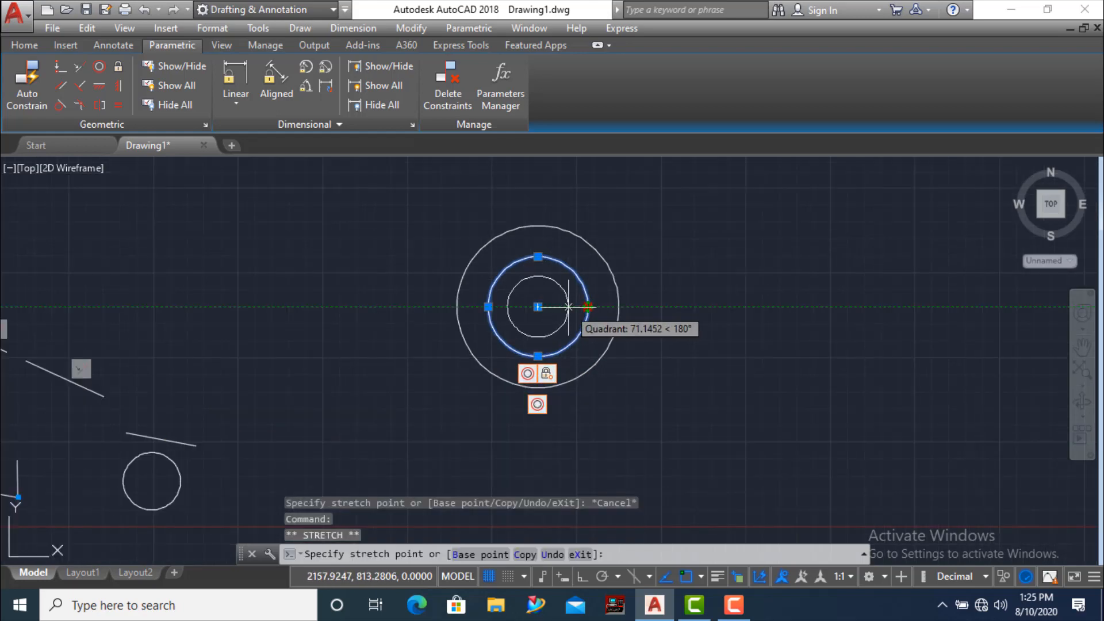
pyautogui.scroll(4, 575, 313)
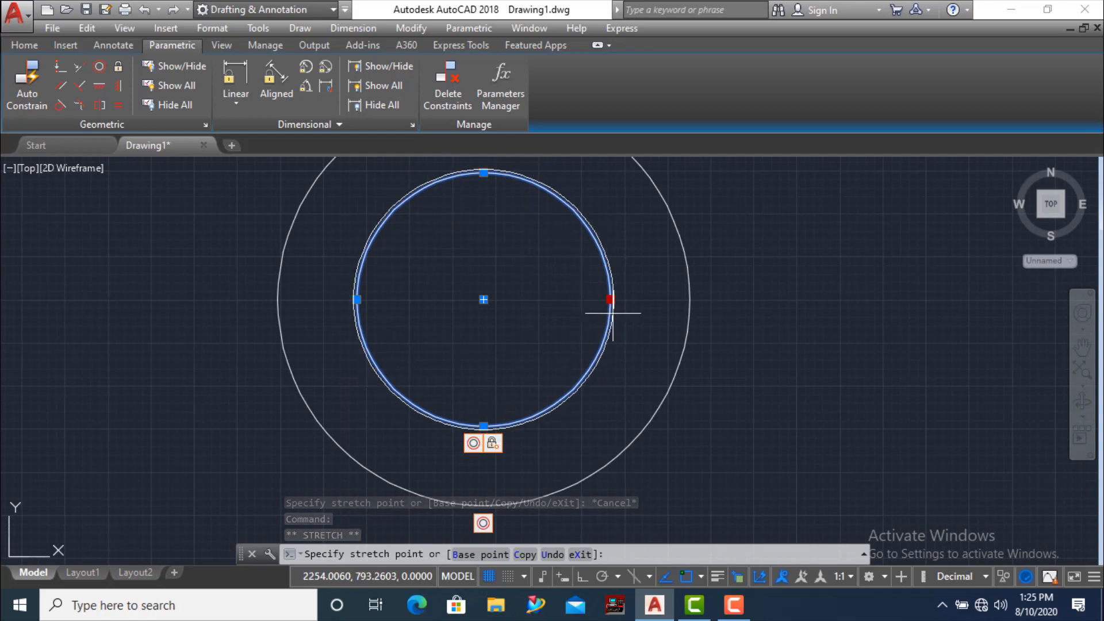
pyautogui.click(636, 313)
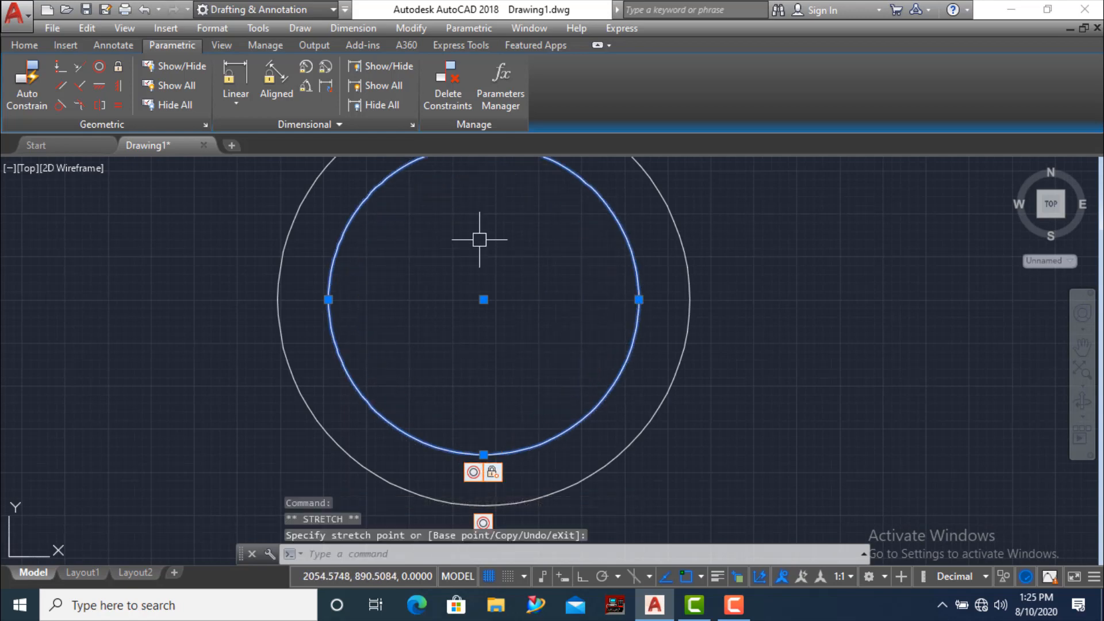
# - Add the outer circle to the selection and try to move the circles by their shared centre
pyautogui.scroll(-2, 493, 354)
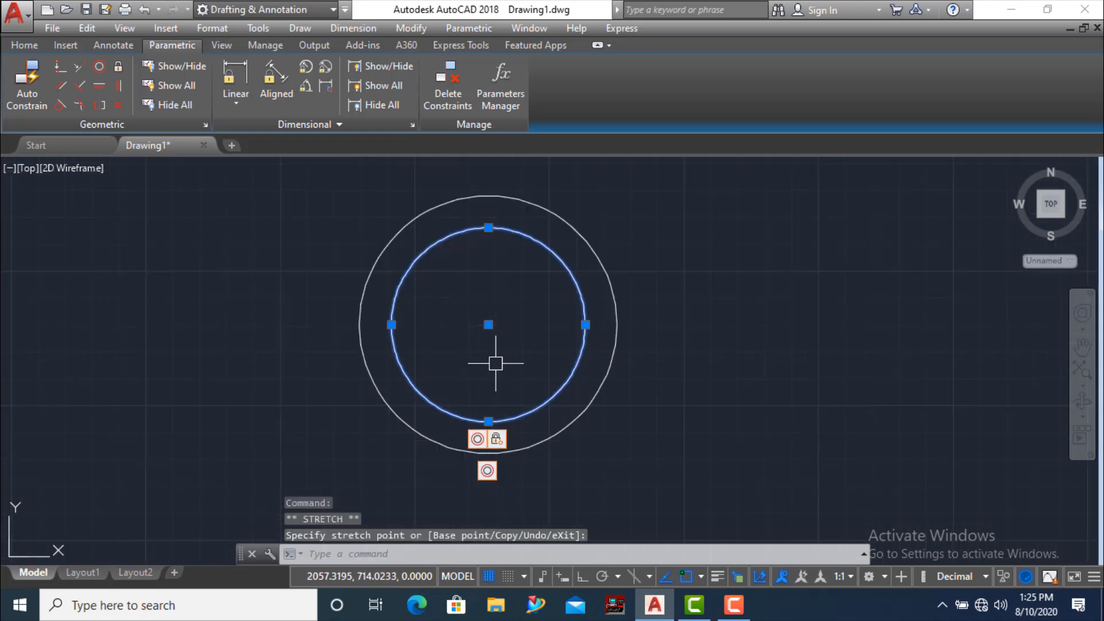
pyautogui.click(611, 280)
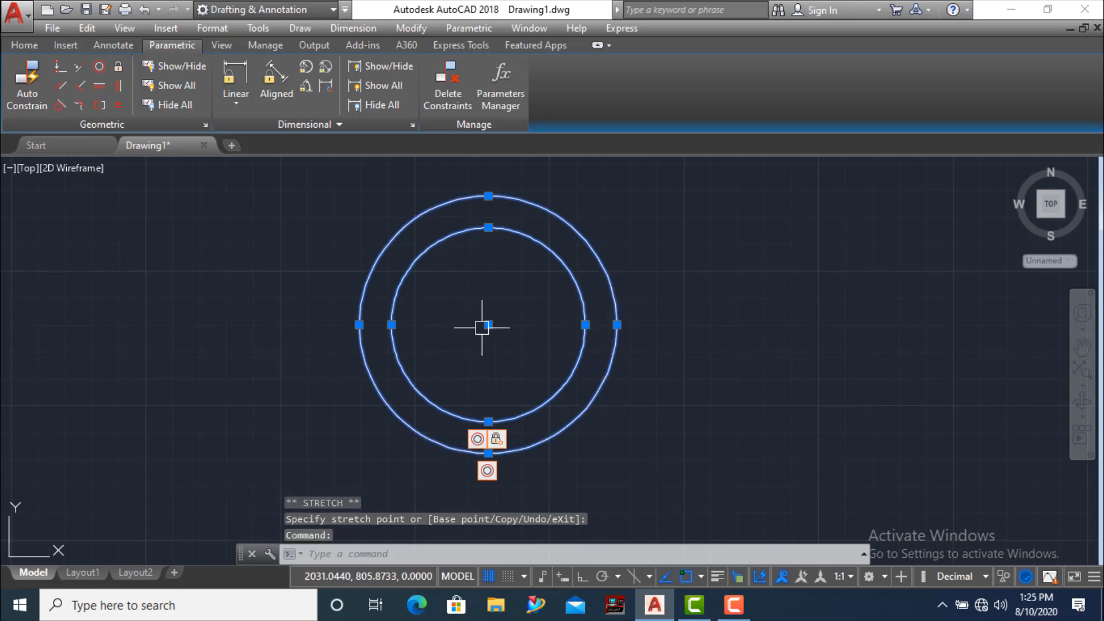
pyautogui.click(488, 325)
pyautogui.click(526, 334)
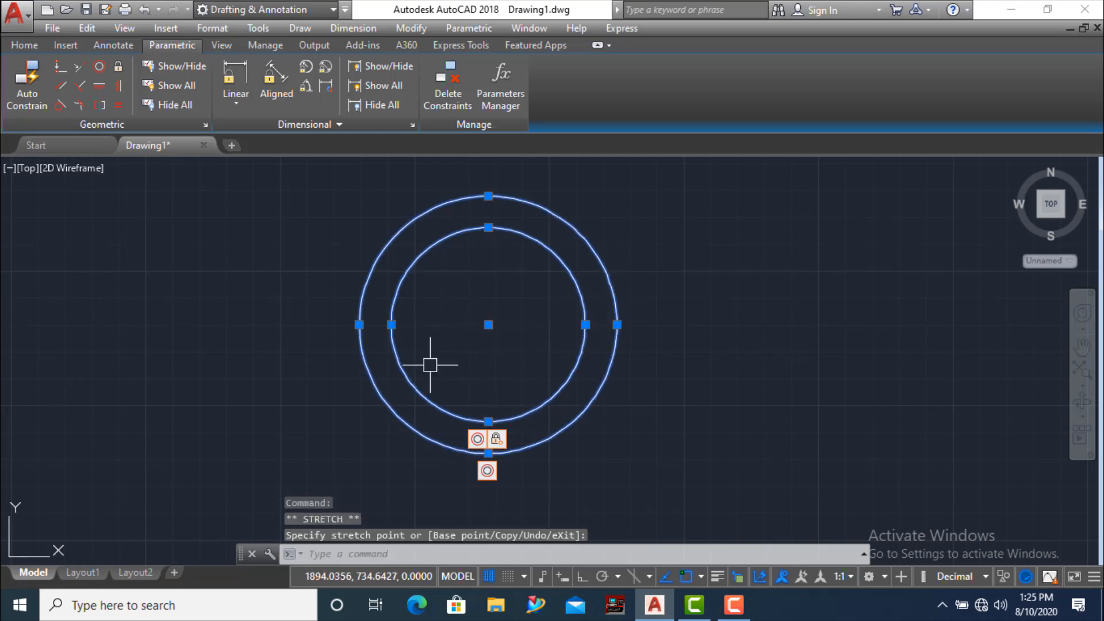
pyautogui.scroll(-2, 491, 431)
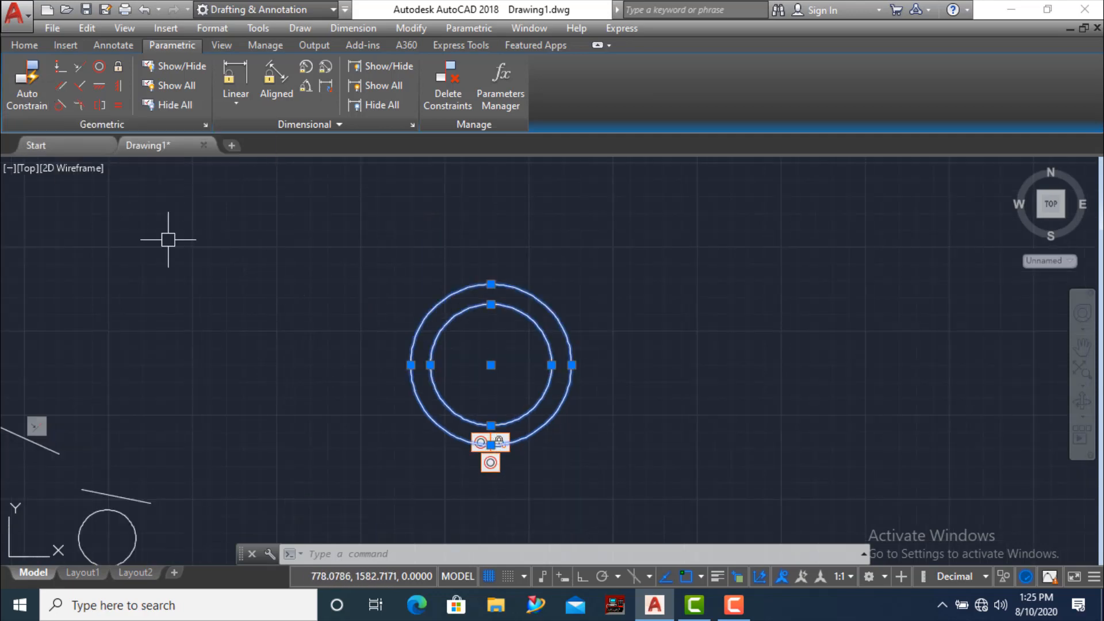
pyautogui.scroll(-4, 305, 321)
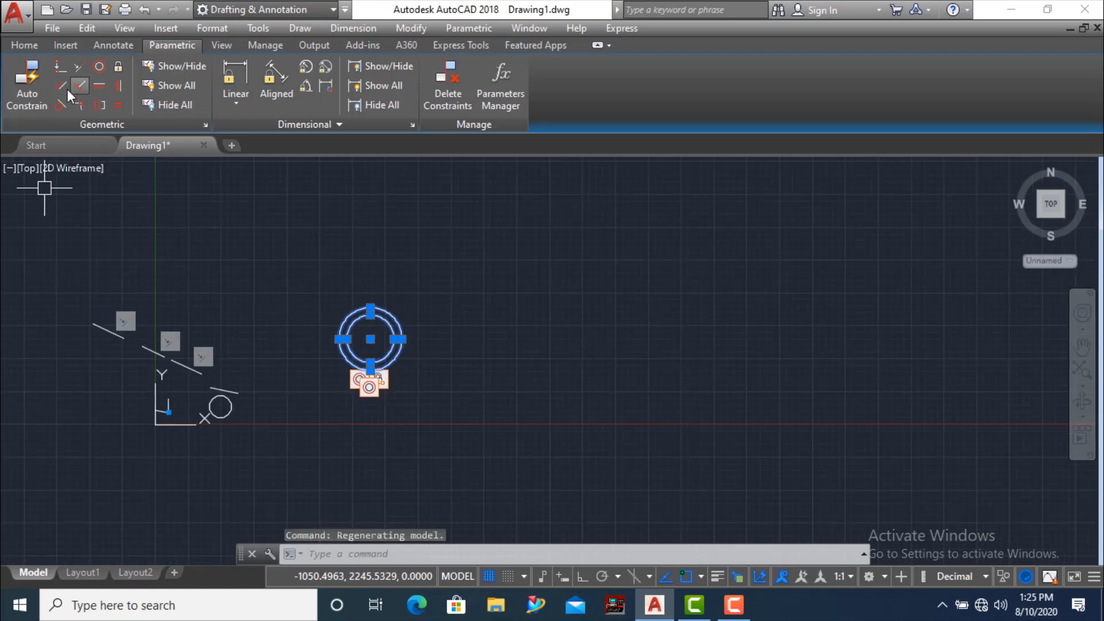
pyautogui.click(24, 47)
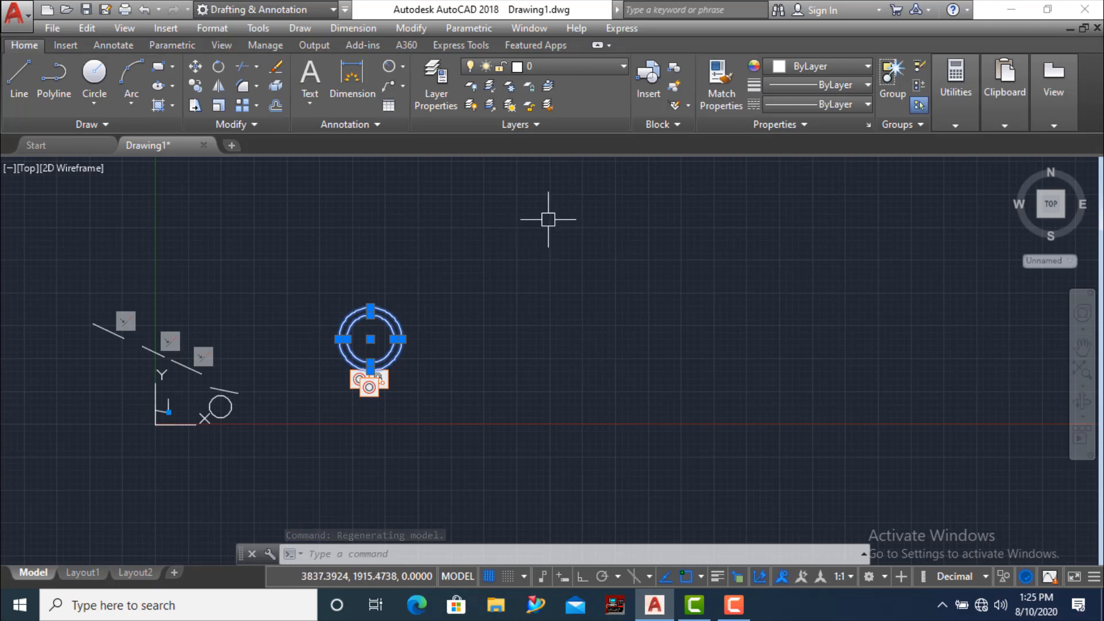
pyautogui.click(19, 78)
pyautogui.click(505, 263)
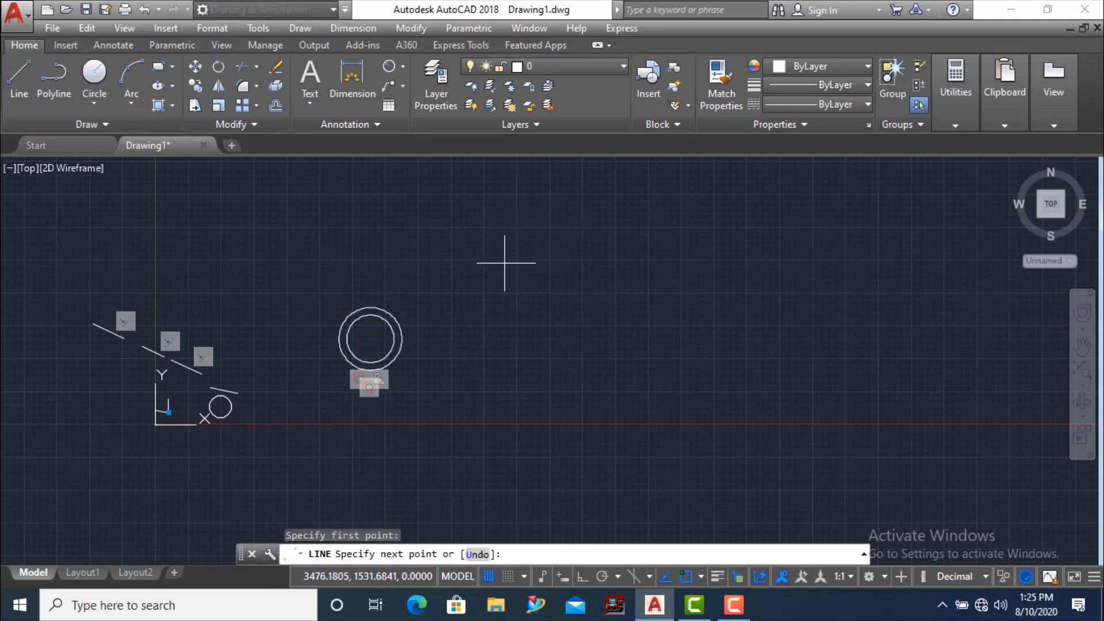
pyautogui.click(444, 292)
pyautogui.click(483, 315)
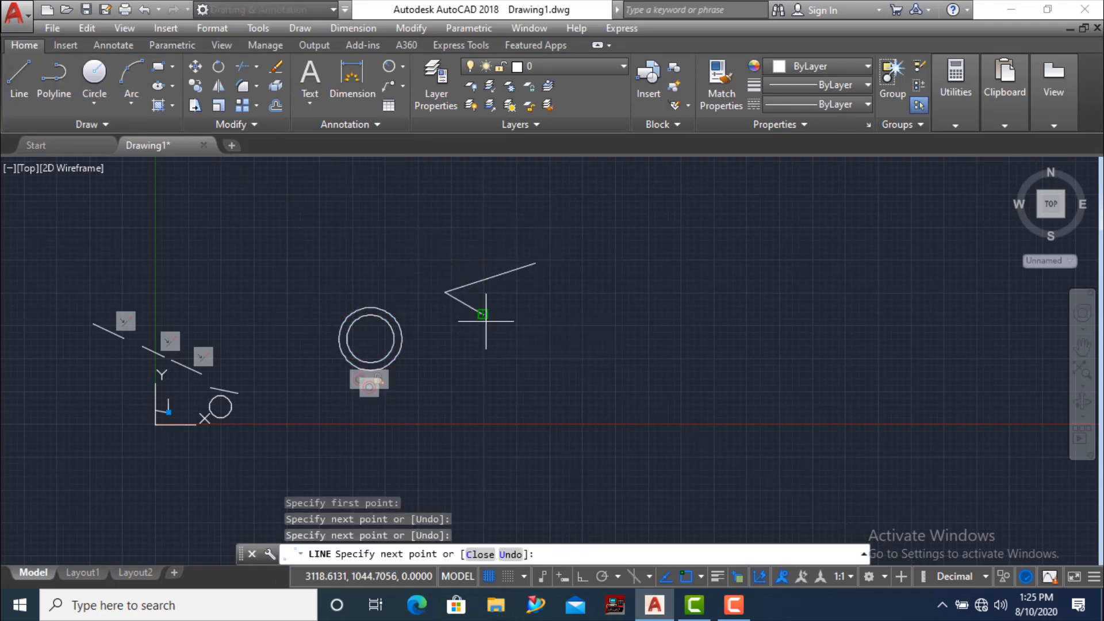
pyautogui.press('Escape')
pyautogui.hotkey('ctrl', 'z')
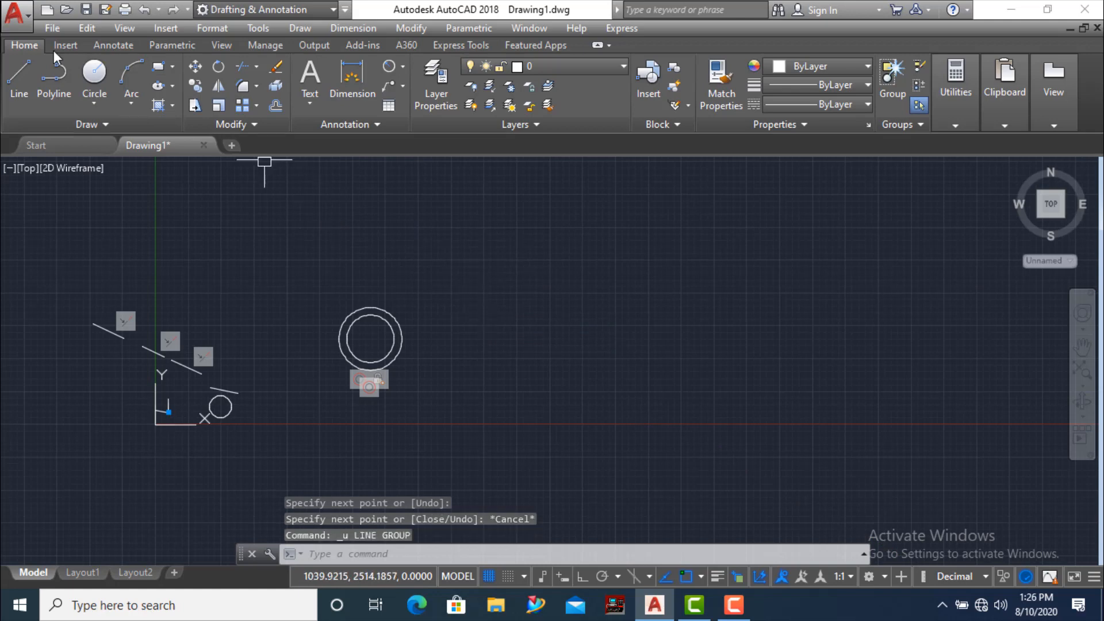
# - Draw two separate slanted lines at different angles, above and beyond the concentric circles on the side away from the origin
pyautogui.click(19, 74)
pyautogui.click(511, 232)
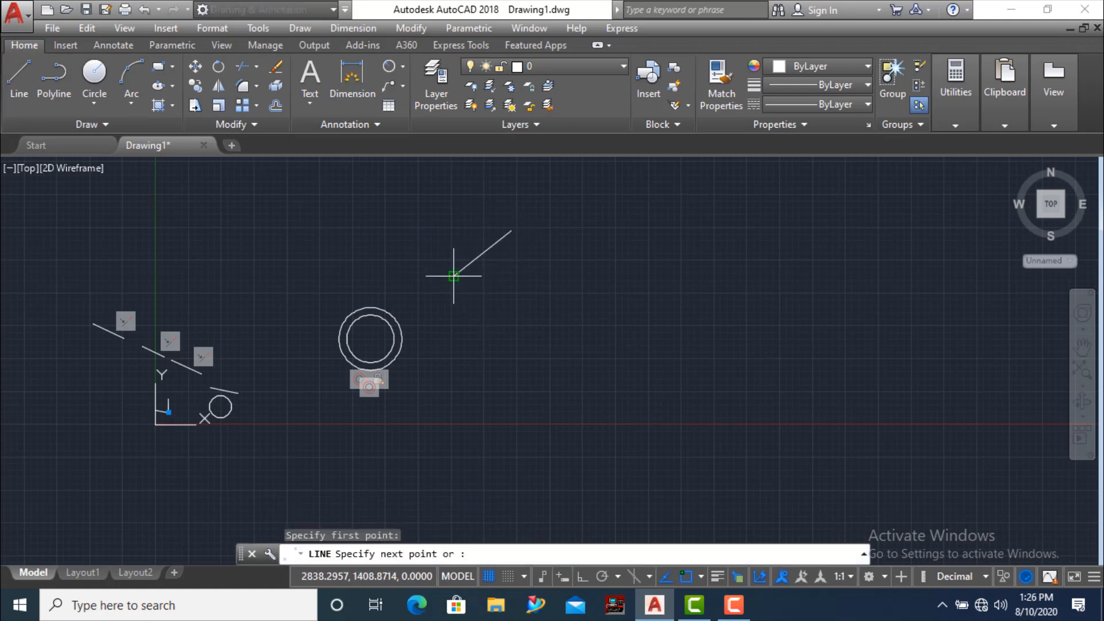
pyautogui.click(454, 275)
pyautogui.press('Return')
pyautogui.press('Return')
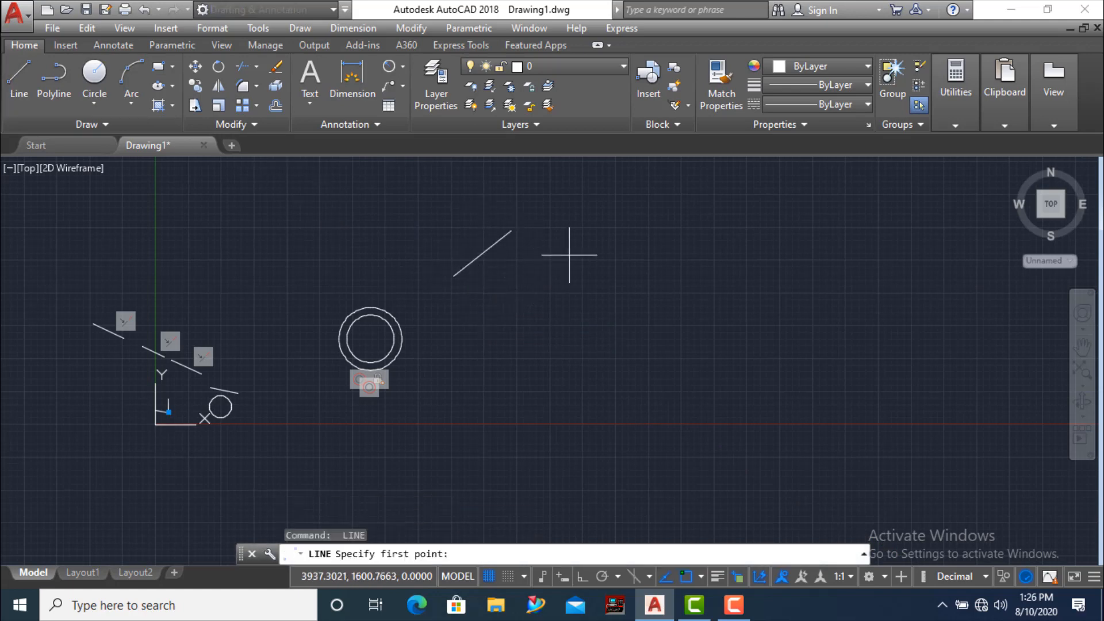
pyautogui.click(572, 252)
pyautogui.click(527, 342)
pyautogui.press('Return')
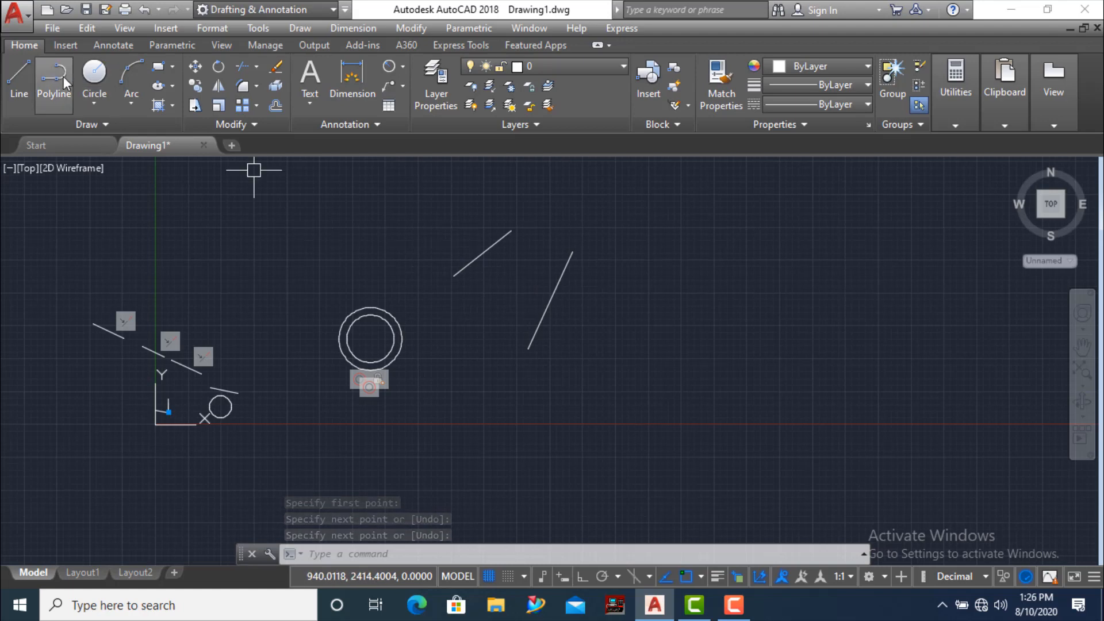
# - Apply a Parallel constraint to the two new slanted lines, using the longer, steeper line as the reference
pyautogui.click(171, 46)
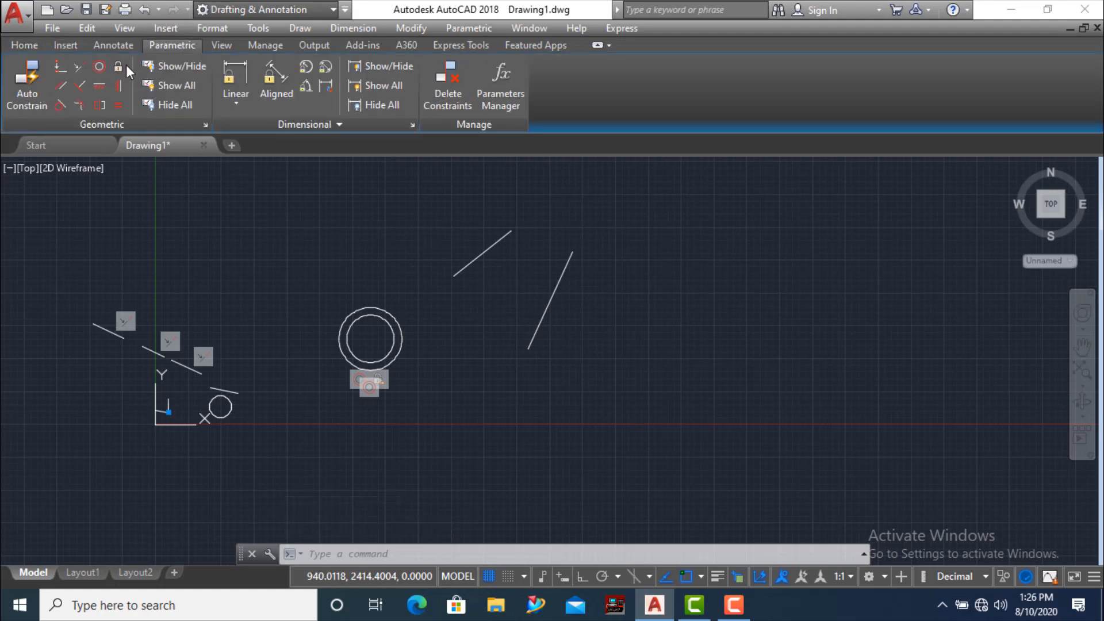
pyautogui.click(64, 85)
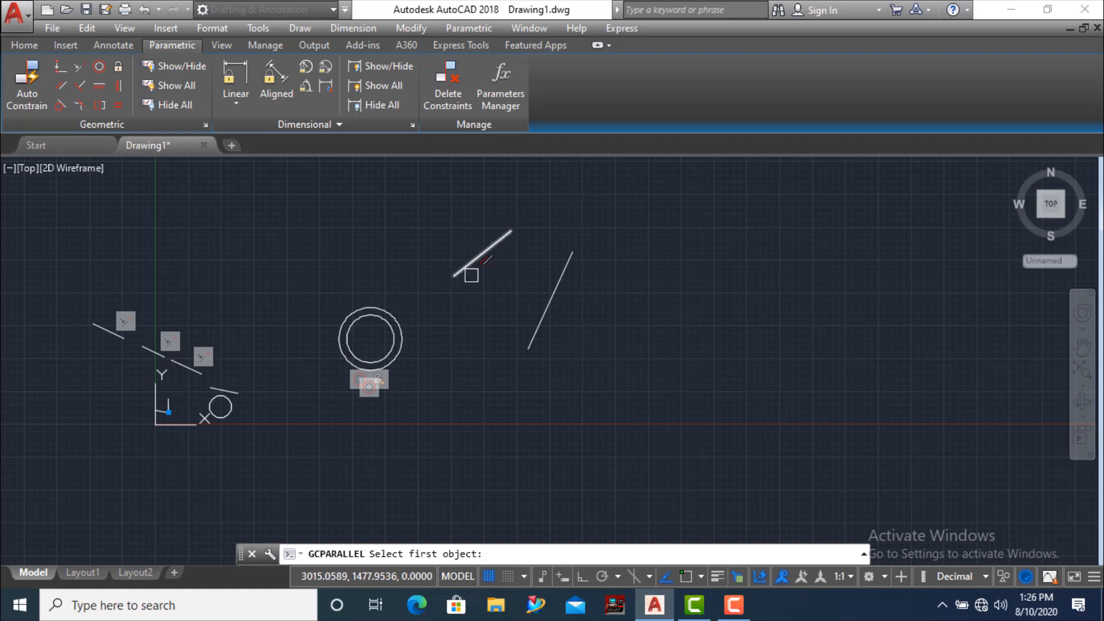
pyautogui.click(550, 301)
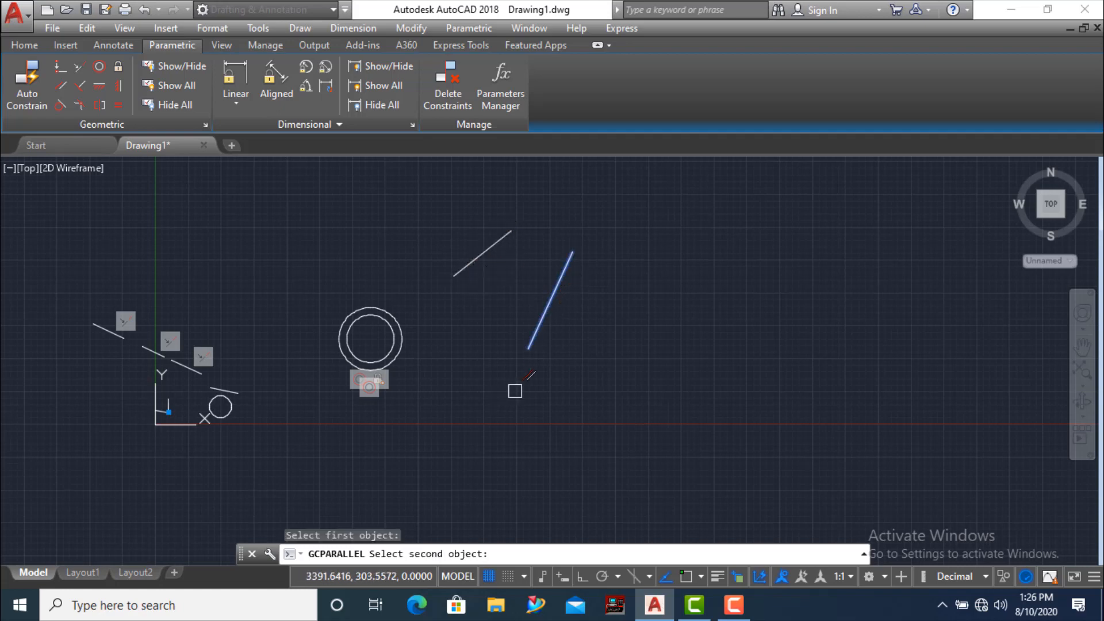
pyautogui.click(479, 259)
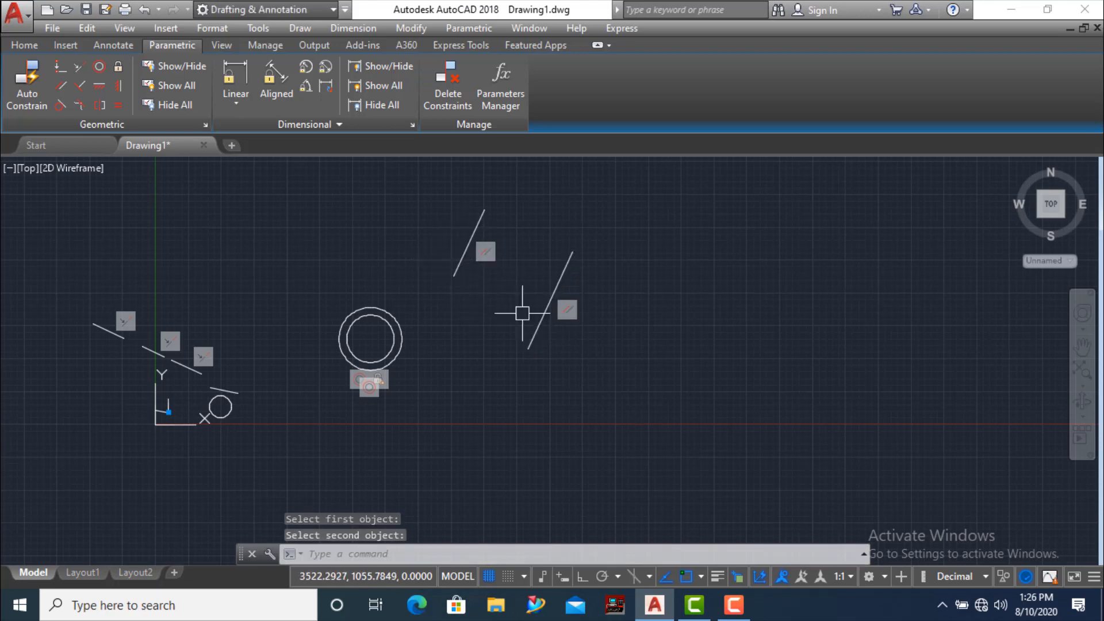
# - Draw a short line sloping down toward the shorter parallel line, above the concentric circles, without touching it
pyautogui.scroll(-2, 522, 313)
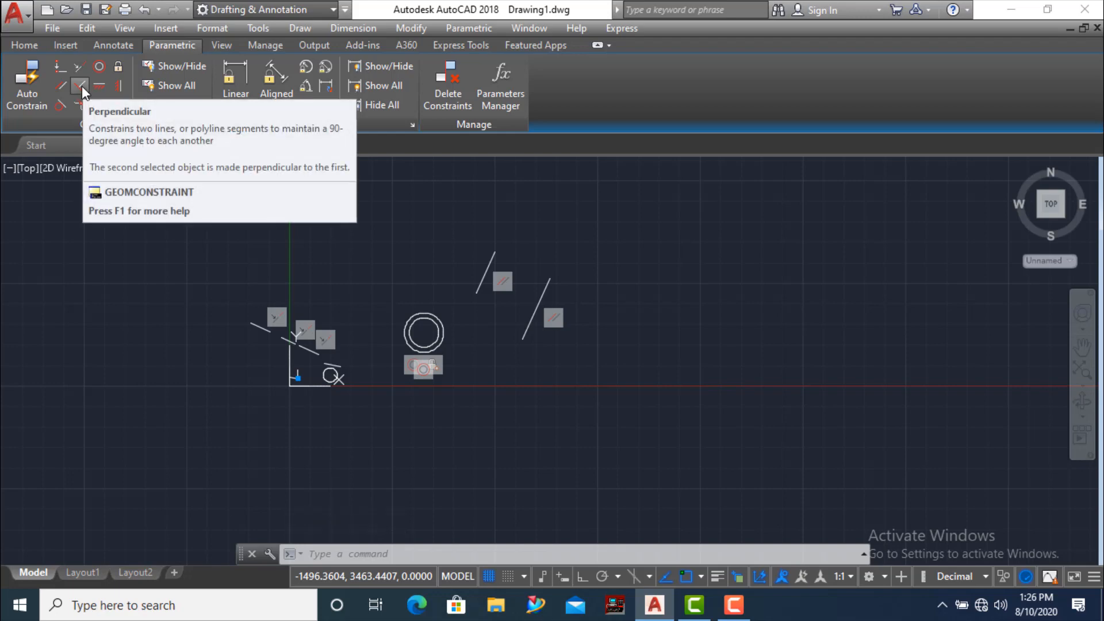
pyautogui.click(24, 45)
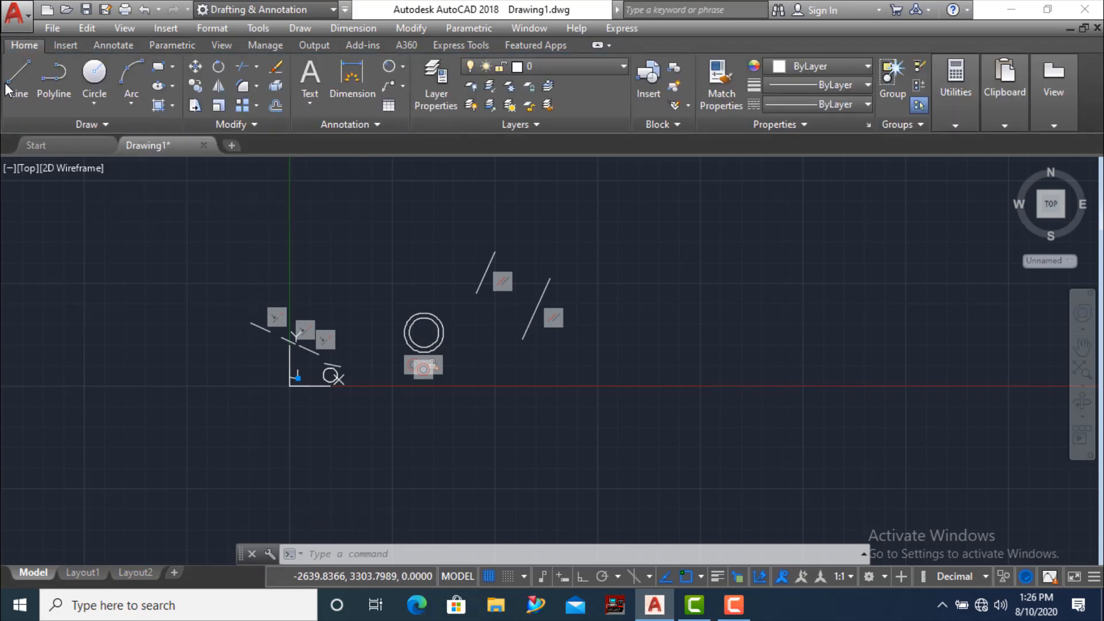
pyautogui.click(17, 78)
pyautogui.scroll(5, 460, 282)
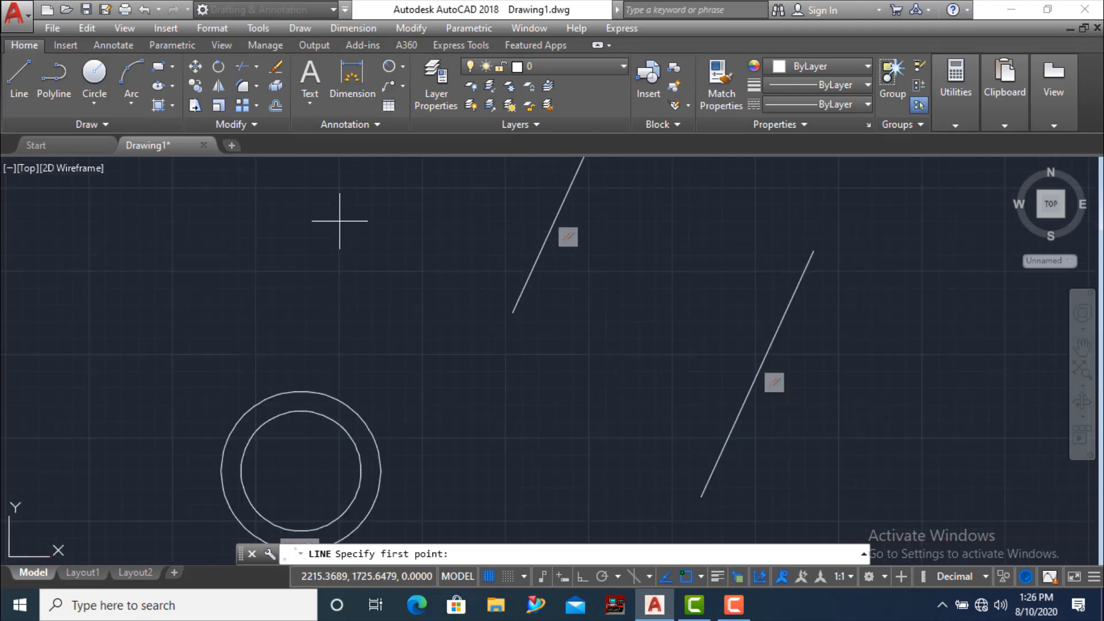
pyautogui.click(319, 190)
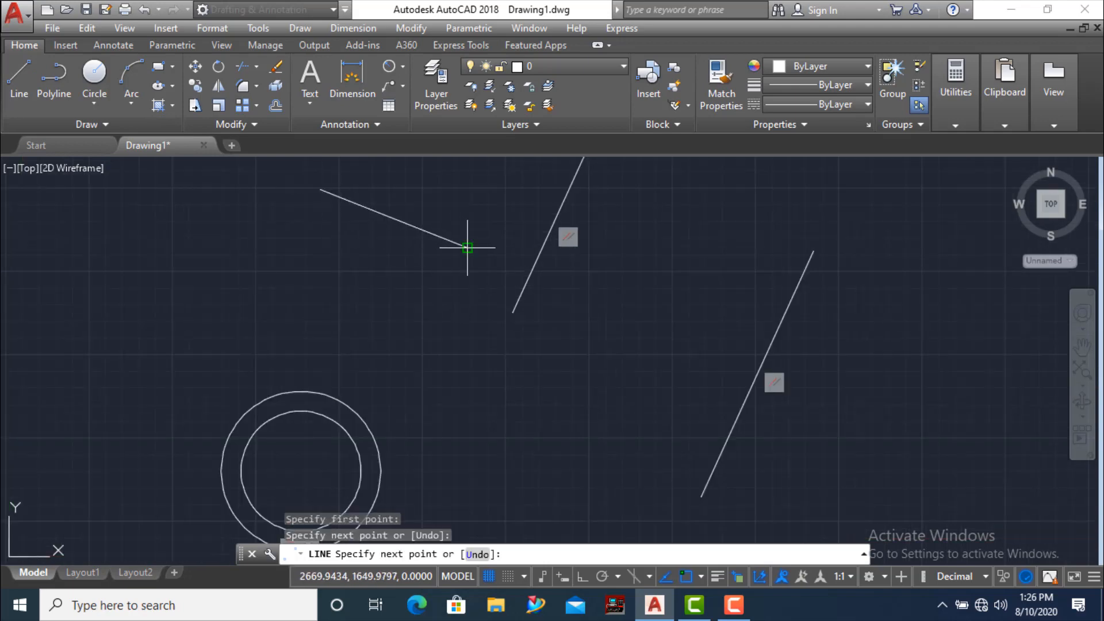
pyautogui.press('Escape')
pyautogui.scroll(-2, 402, 345)
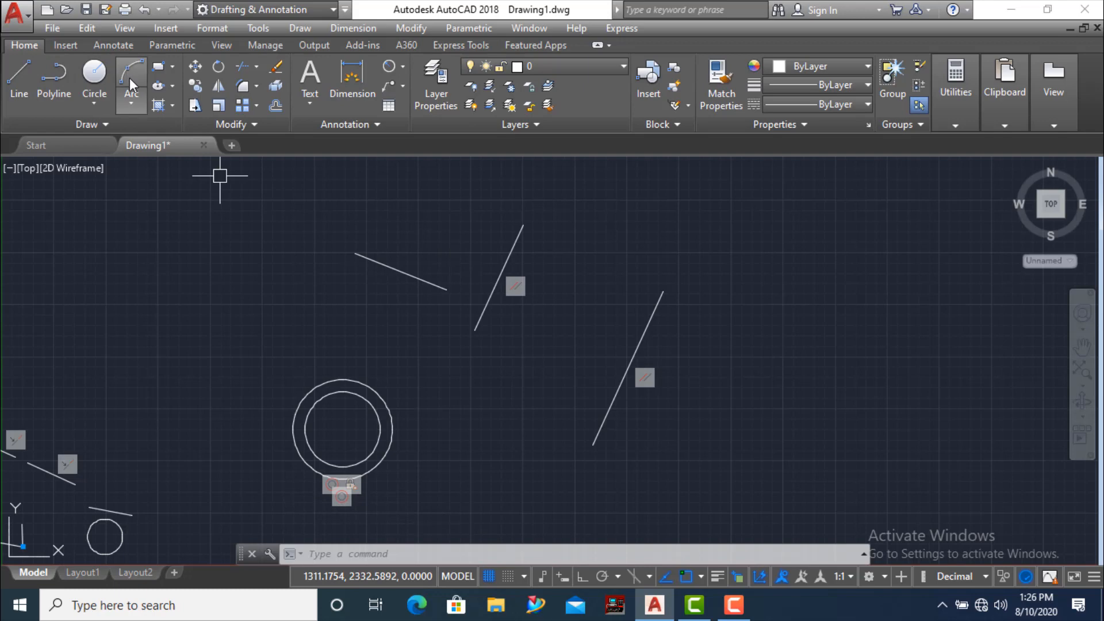
# - Apply a Perpendicular constraint between the shorter parallel line and the new short line, picking the parallel line first
pyautogui.click(166, 44)
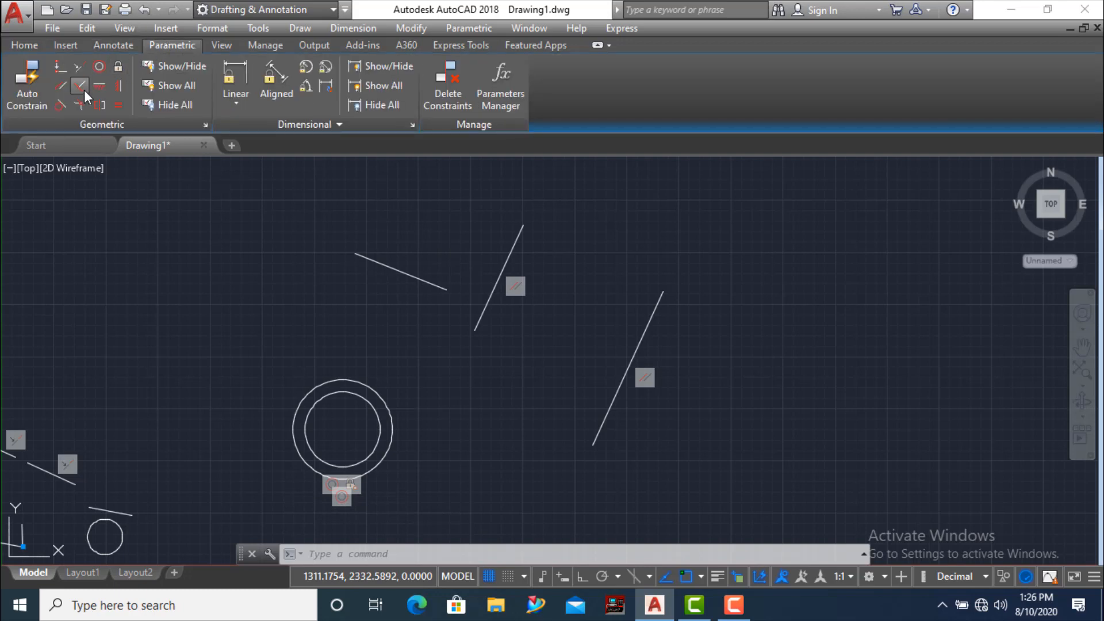
pyautogui.click(84, 90)
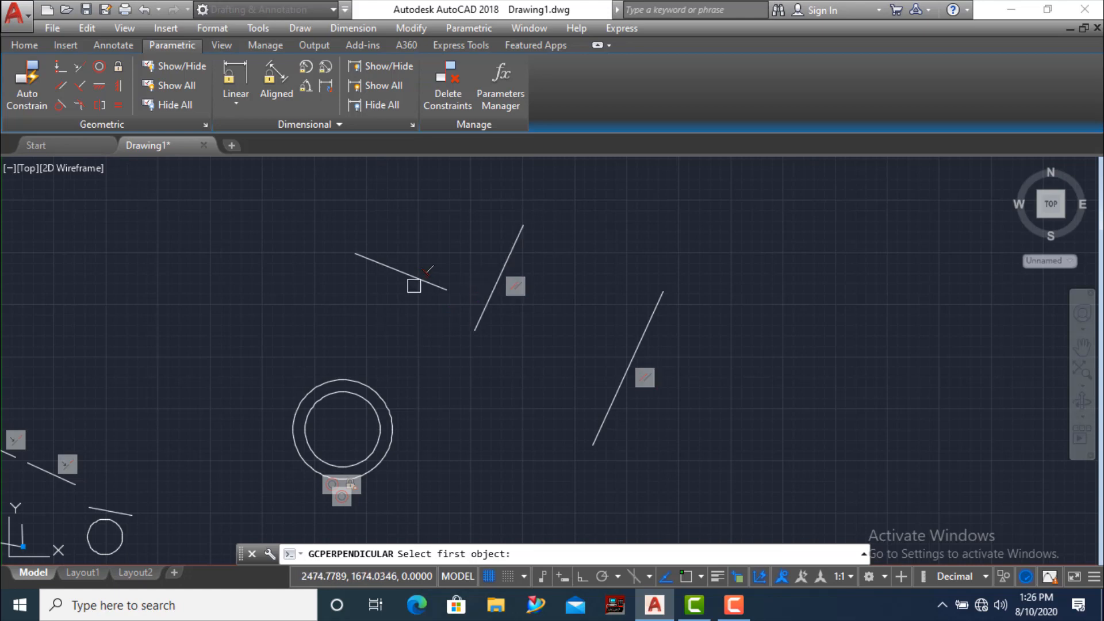
pyautogui.click(479, 304)
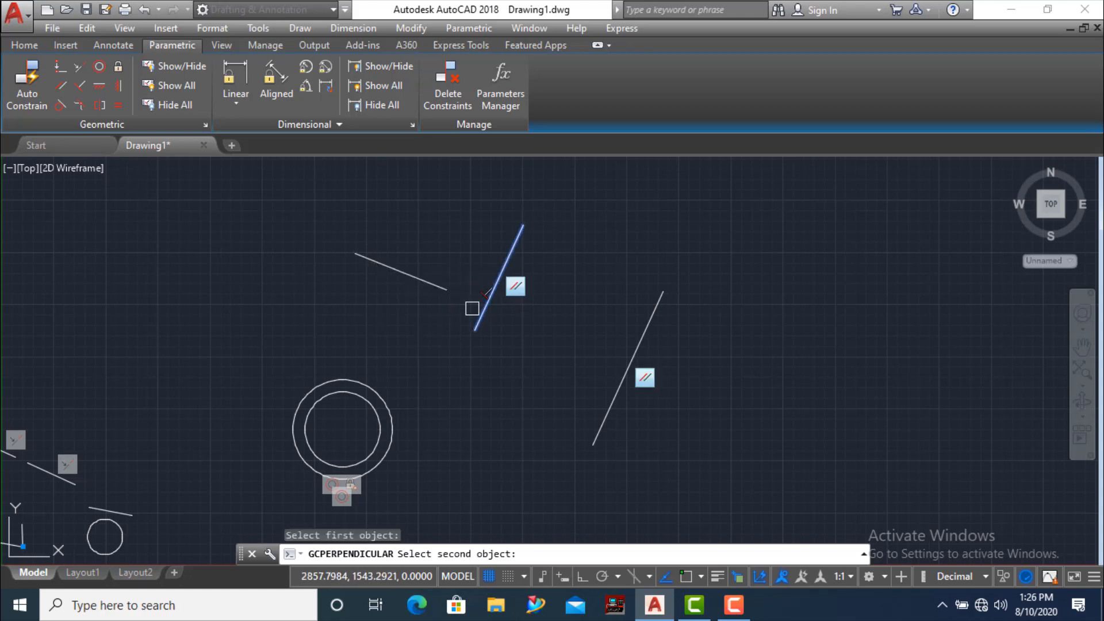
pyautogui.click(419, 286)
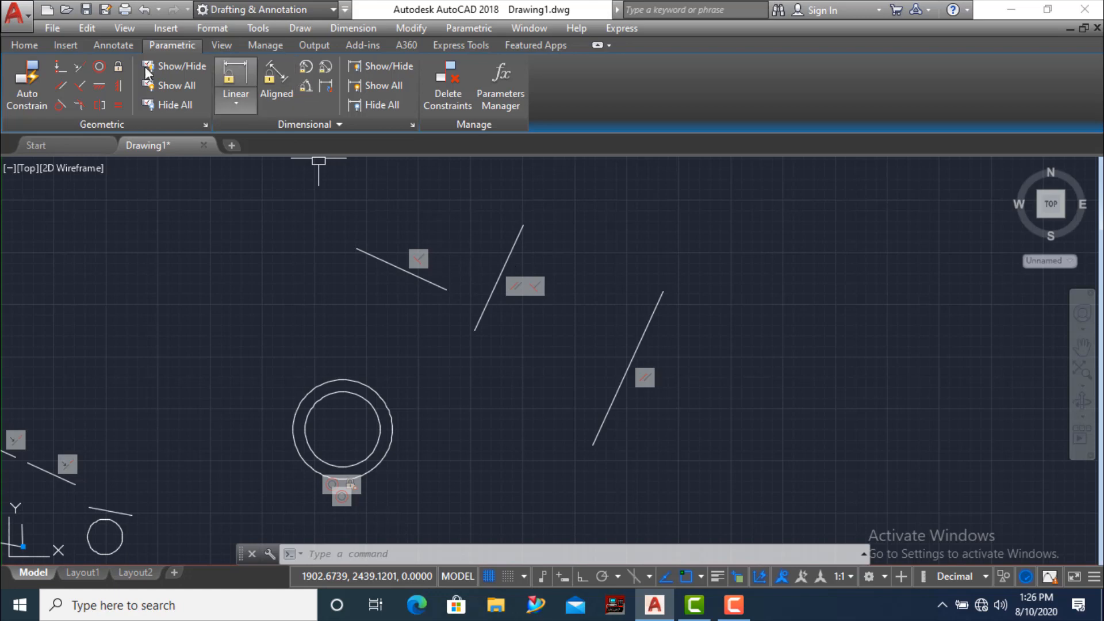
# - Add an angular dimension between the two perpendicular lines, placing its arc in the gap above them
pyautogui.click(33, 41)
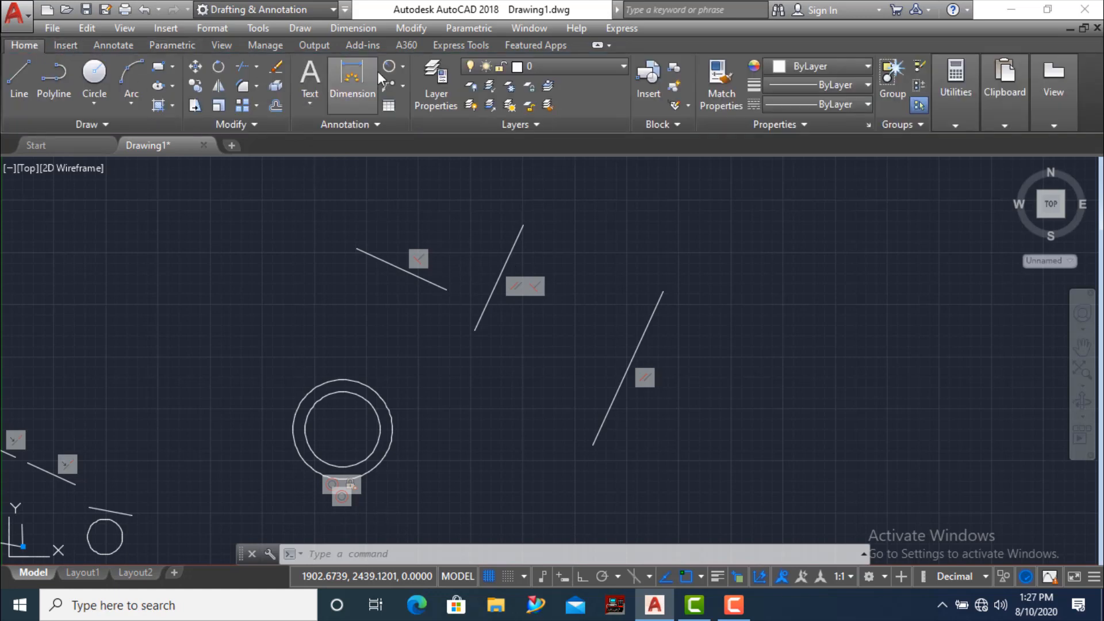
pyautogui.click(402, 67)
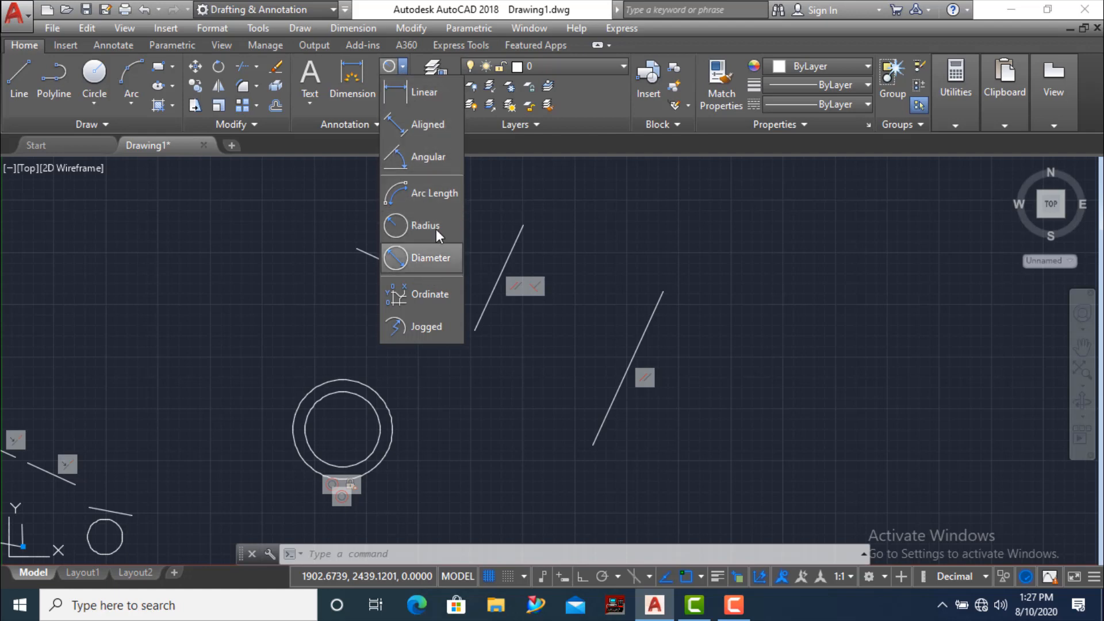
pyautogui.click(426, 156)
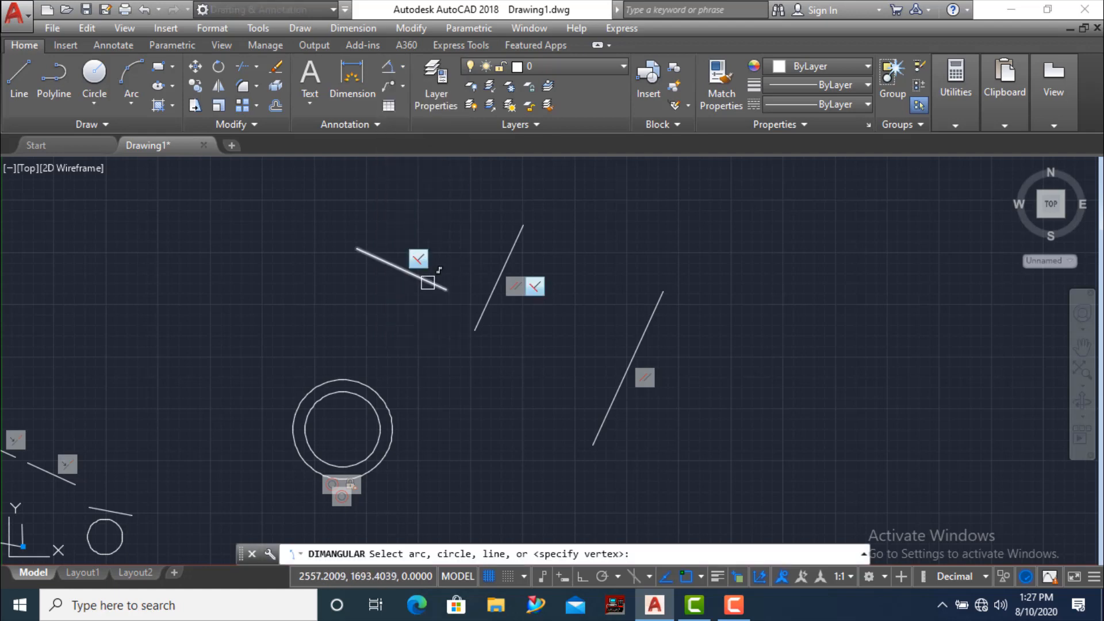
pyautogui.click(402, 269)
pyautogui.click(504, 264)
pyautogui.scroll(6, 462, 241)
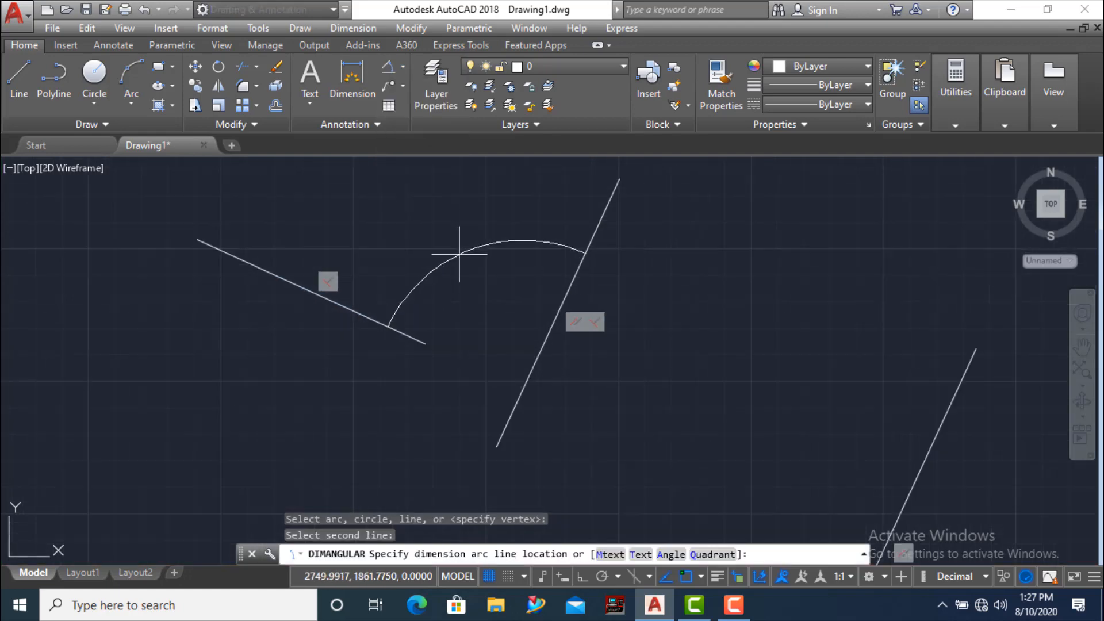
pyautogui.scroll(6, 459, 252)
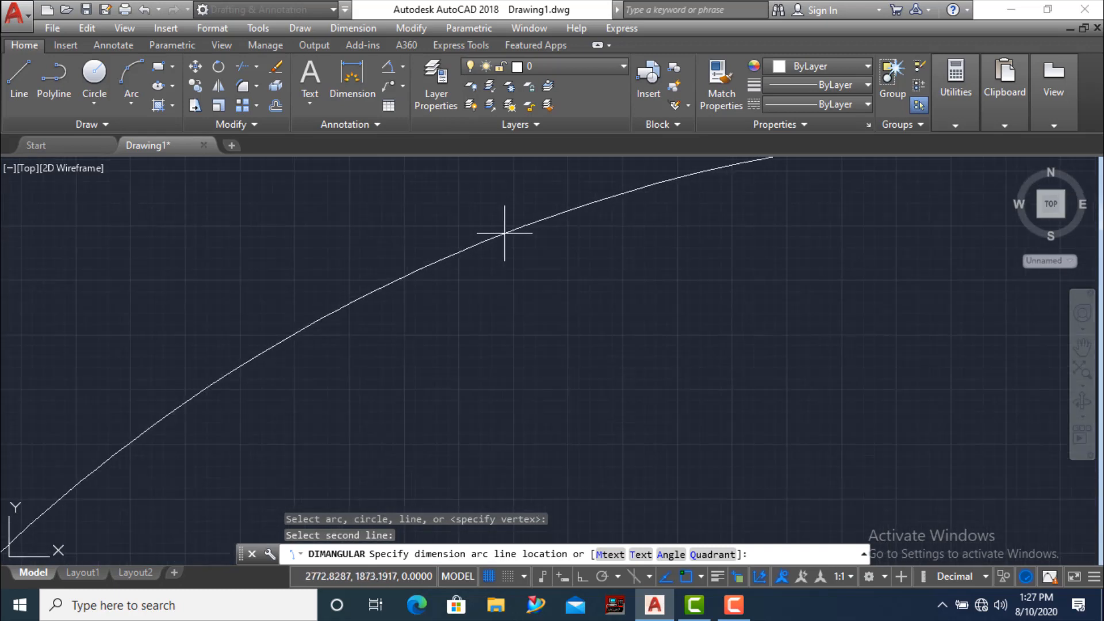
pyautogui.scroll(5, 546, 226)
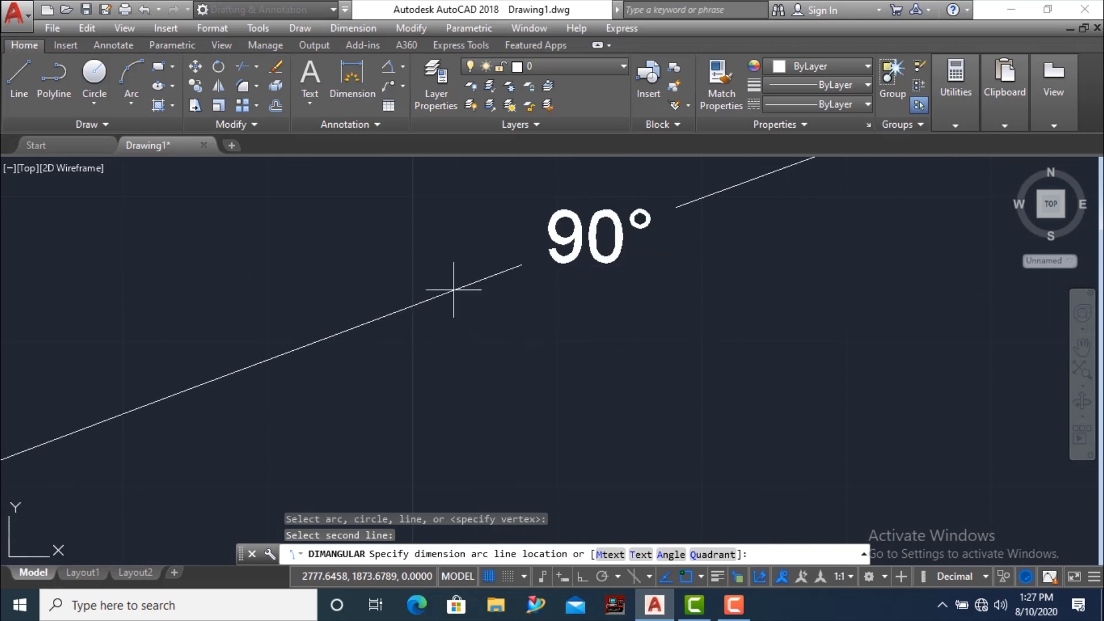
pyautogui.scroll(-6, 456, 291)
pyautogui.scroll(-5, 437, 313)
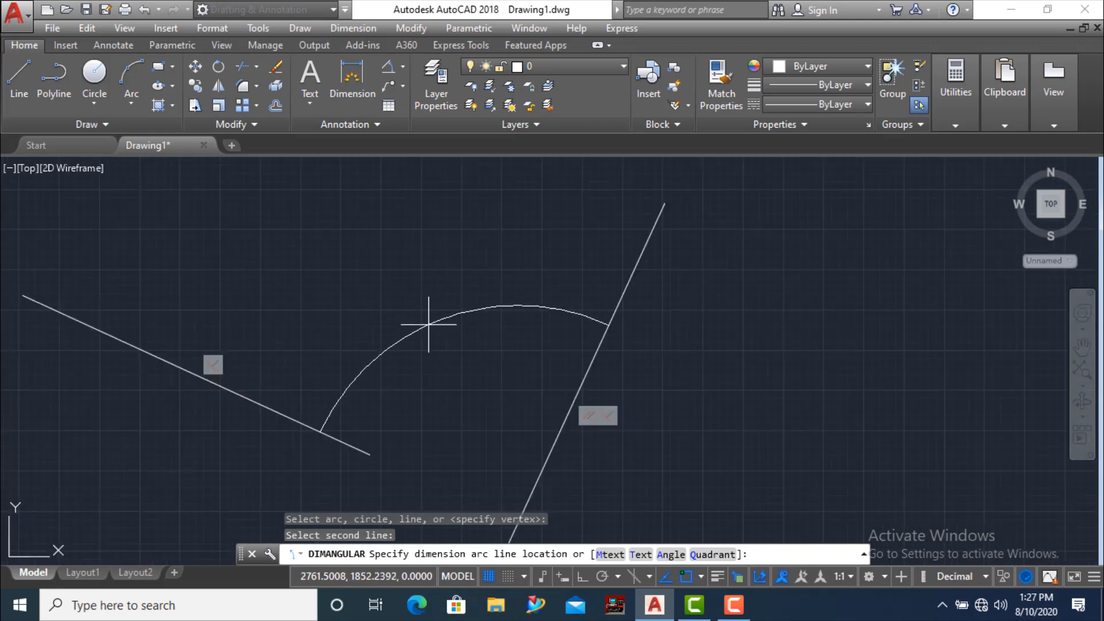
pyautogui.click(433, 321)
pyautogui.scroll(-2, 378, 301)
pyautogui.scroll(-2, 378, 301)
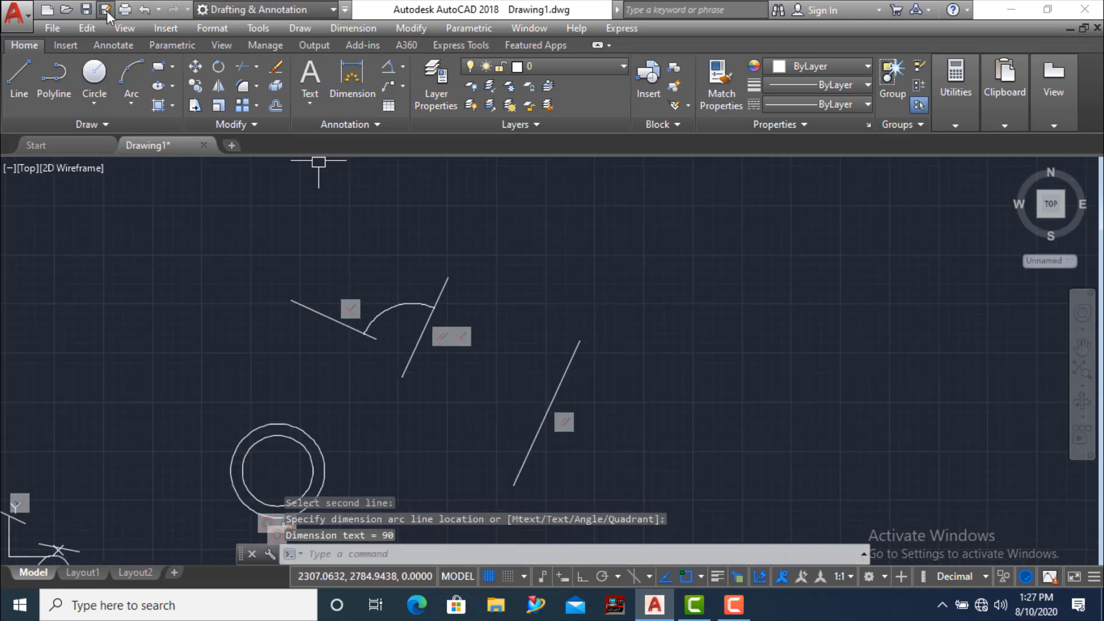
# - Apply a Horizontal constraint to the short line that is perpendicular to the parallel pair
pyautogui.click(171, 44)
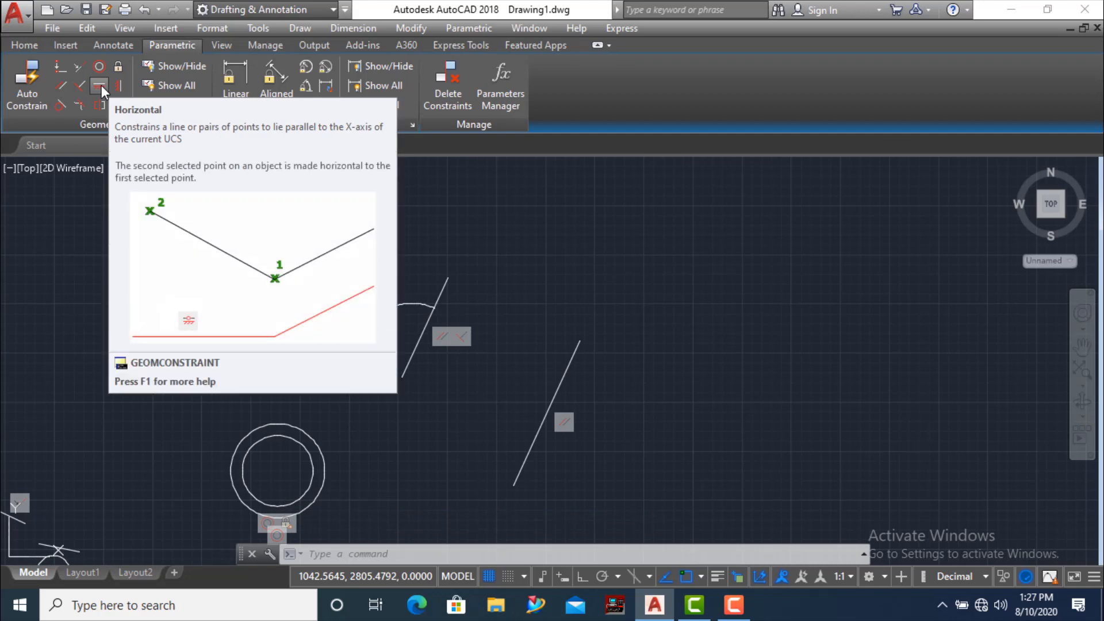
pyautogui.click(101, 85)
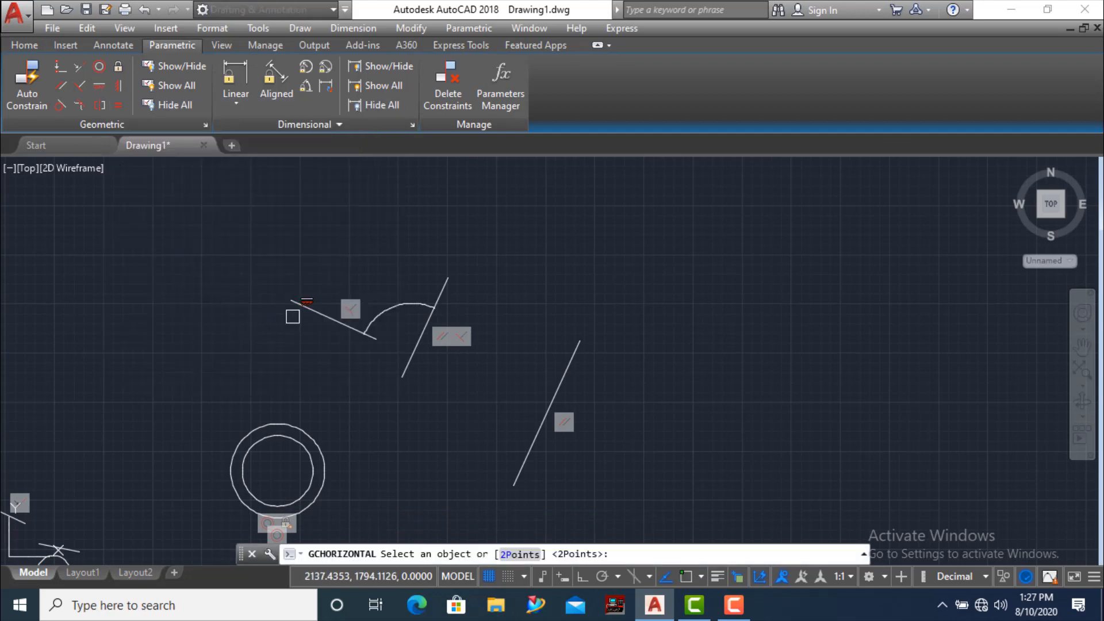
pyautogui.click(301, 309)
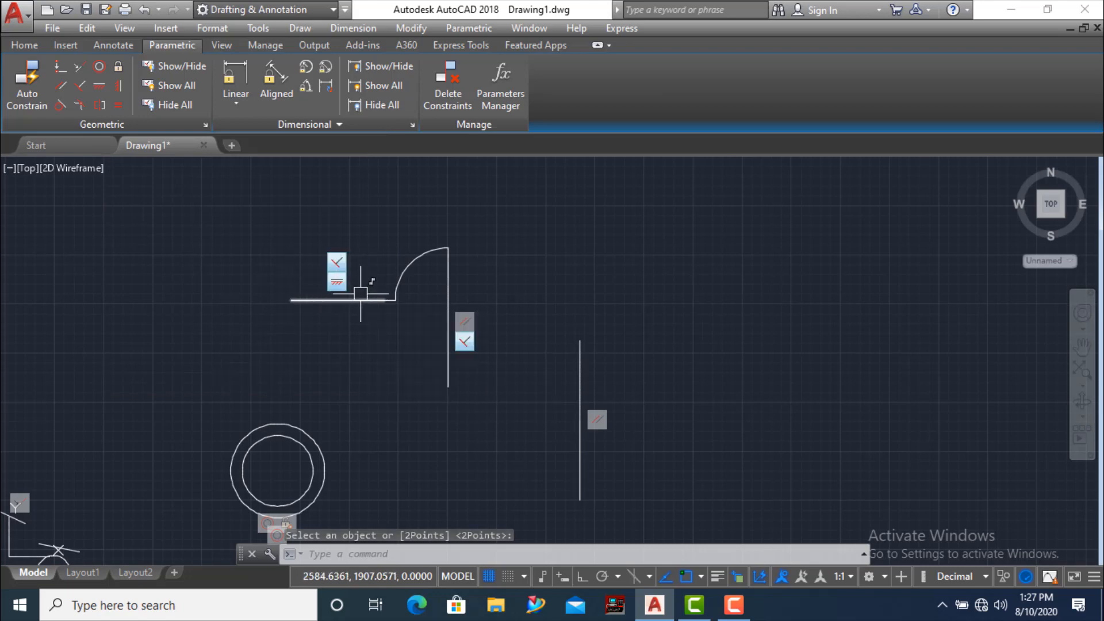
pyautogui.scroll(1, 349, 273)
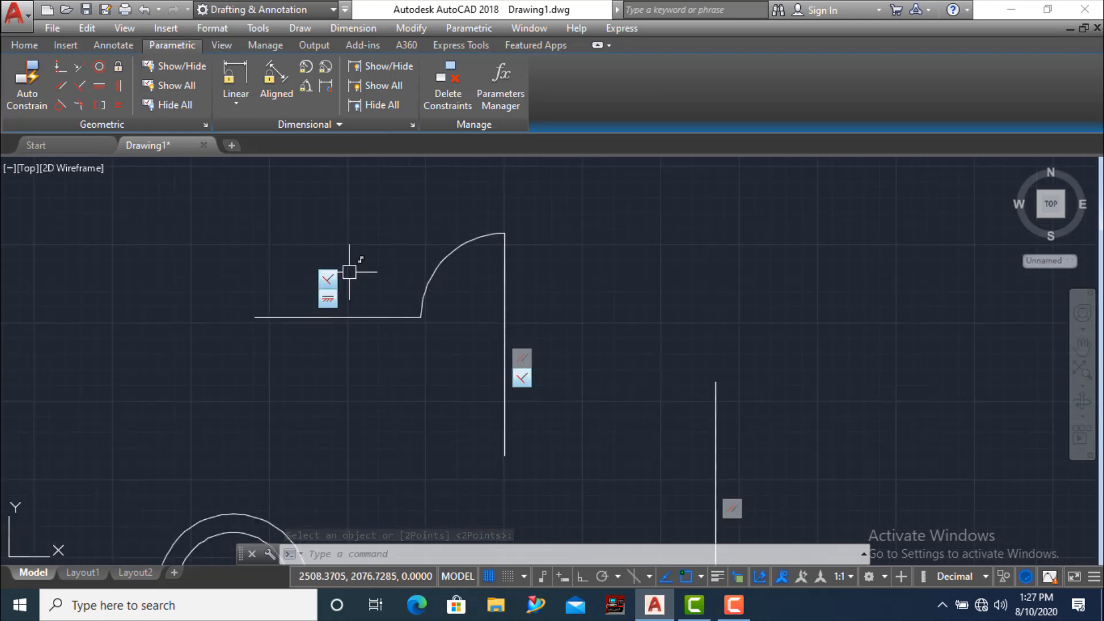
pyautogui.scroll(-1, 351, 288)
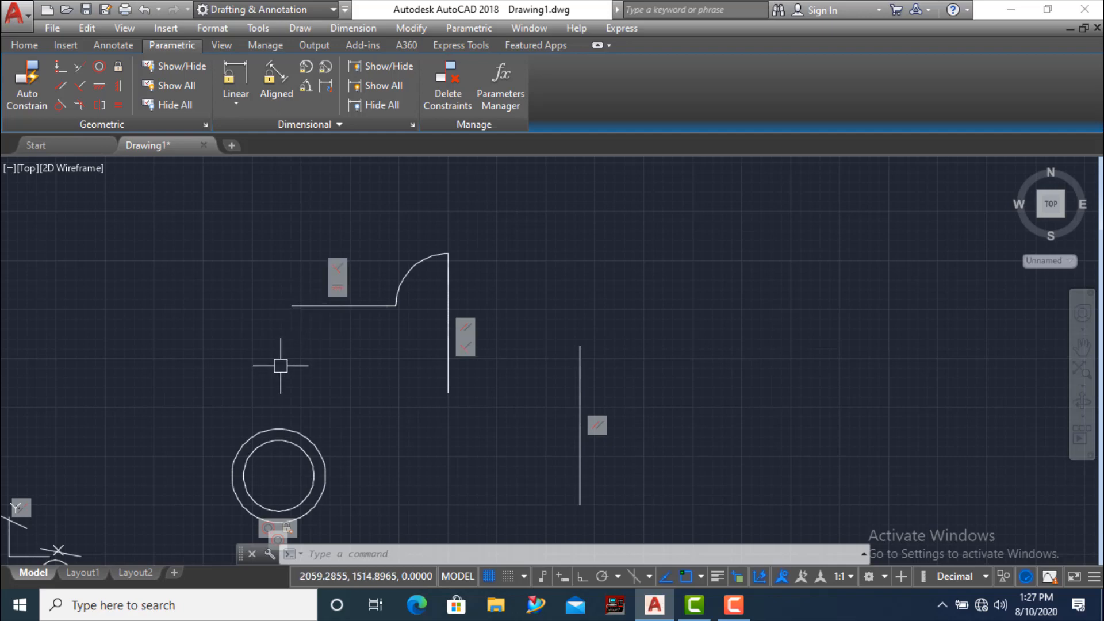
pyautogui.press('Escape')
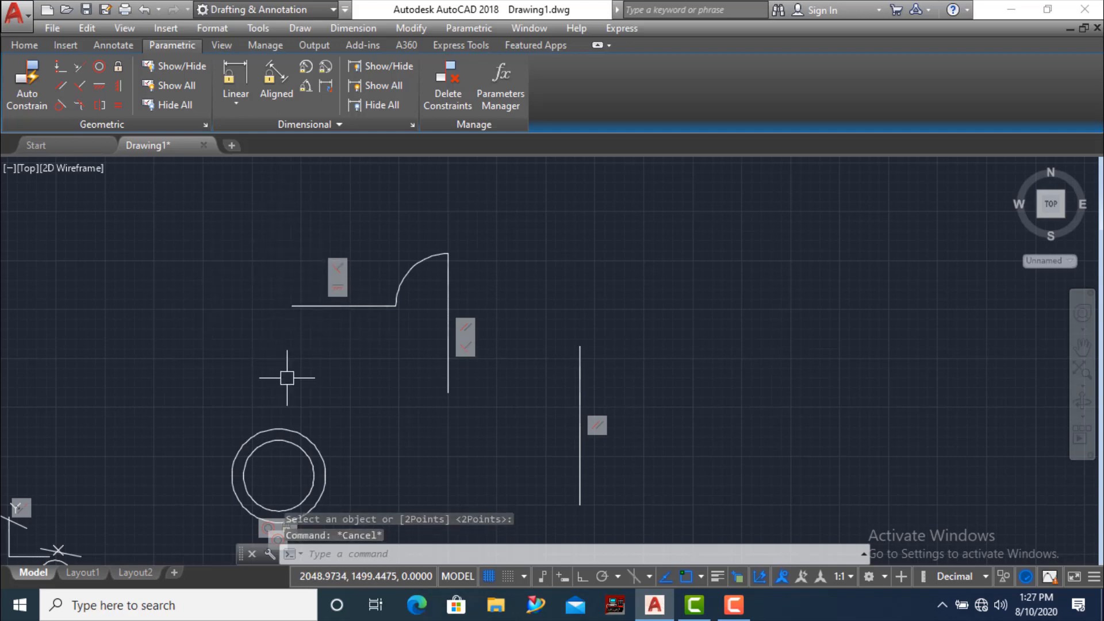
# - Apply a Vertical constraint to the uppermost of the three collinear lines near the origin
pyautogui.scroll(-3, 319, 291)
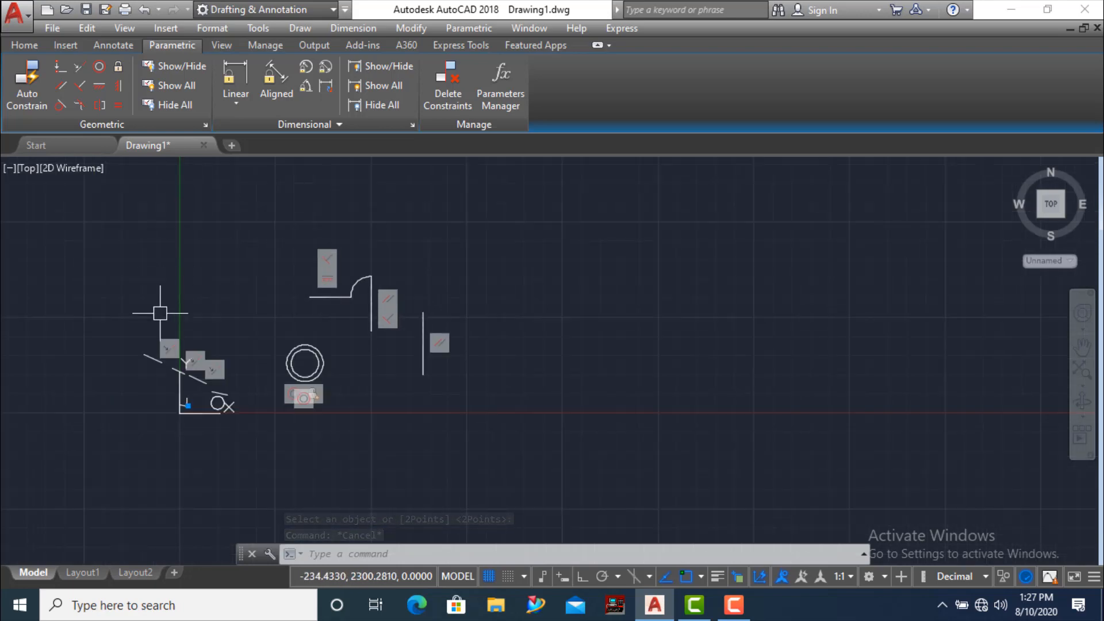
pyautogui.scroll(2, 151, 375)
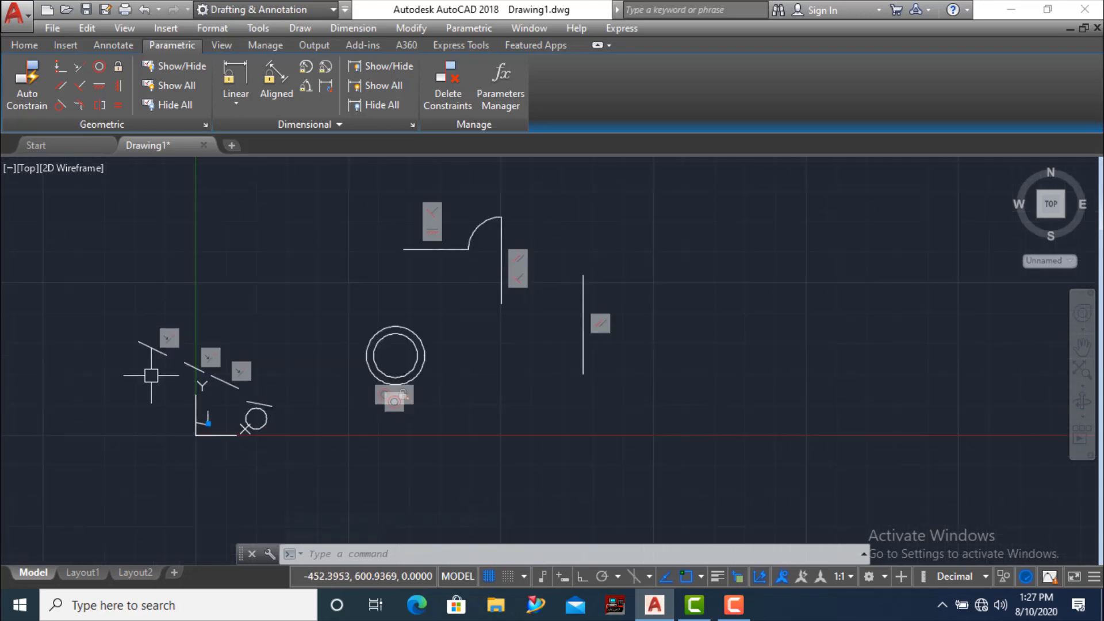
pyautogui.click(119, 87)
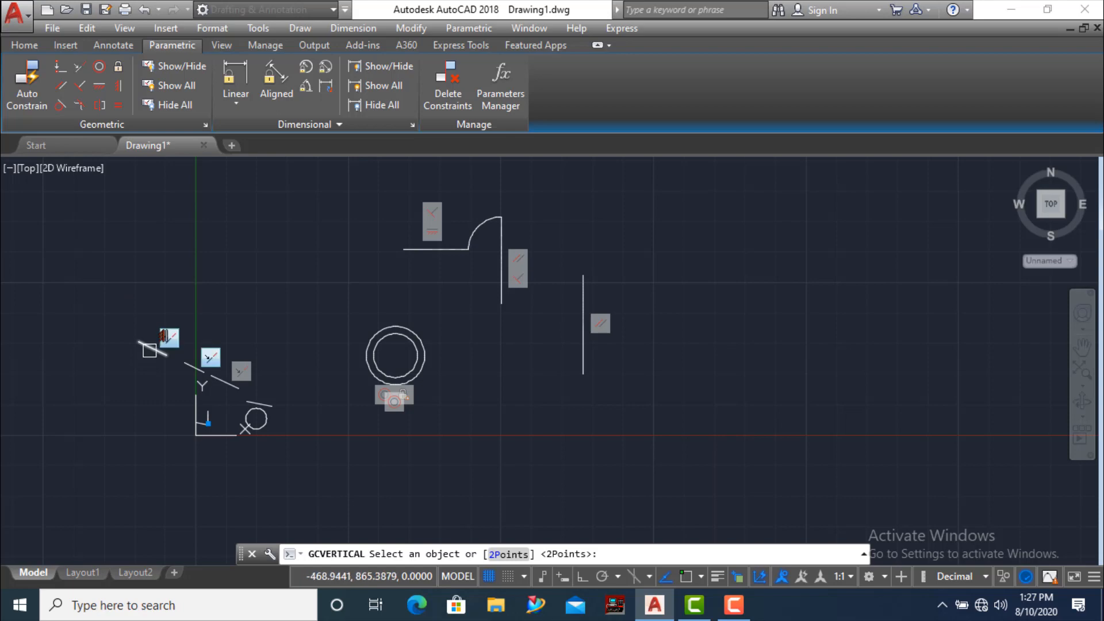
pyautogui.click(208, 361)
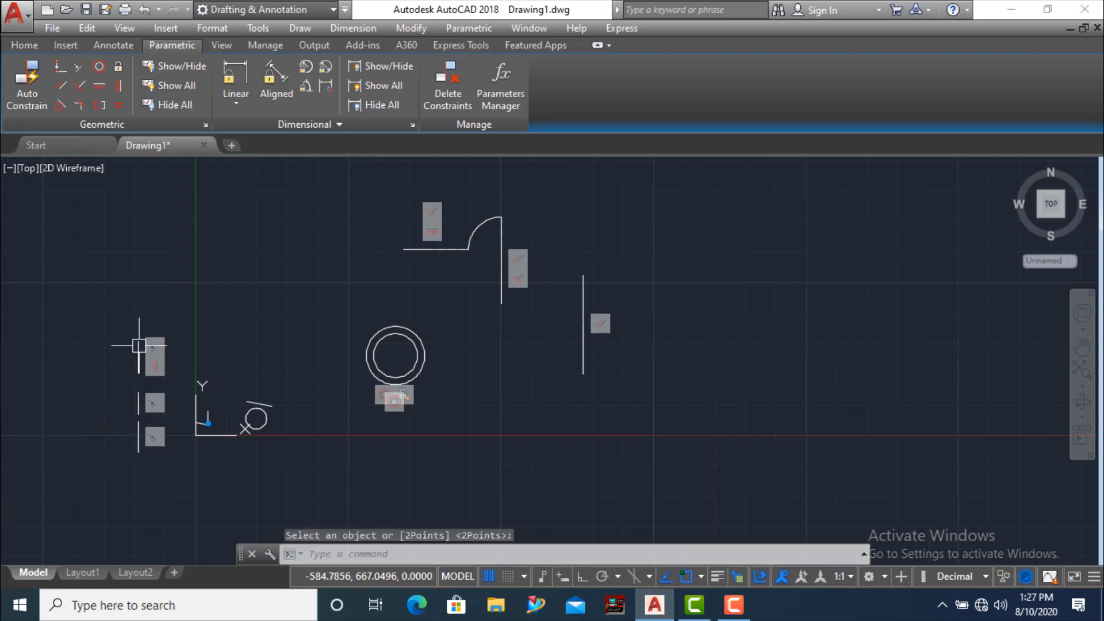
pyautogui.scroll(2, 134, 375)
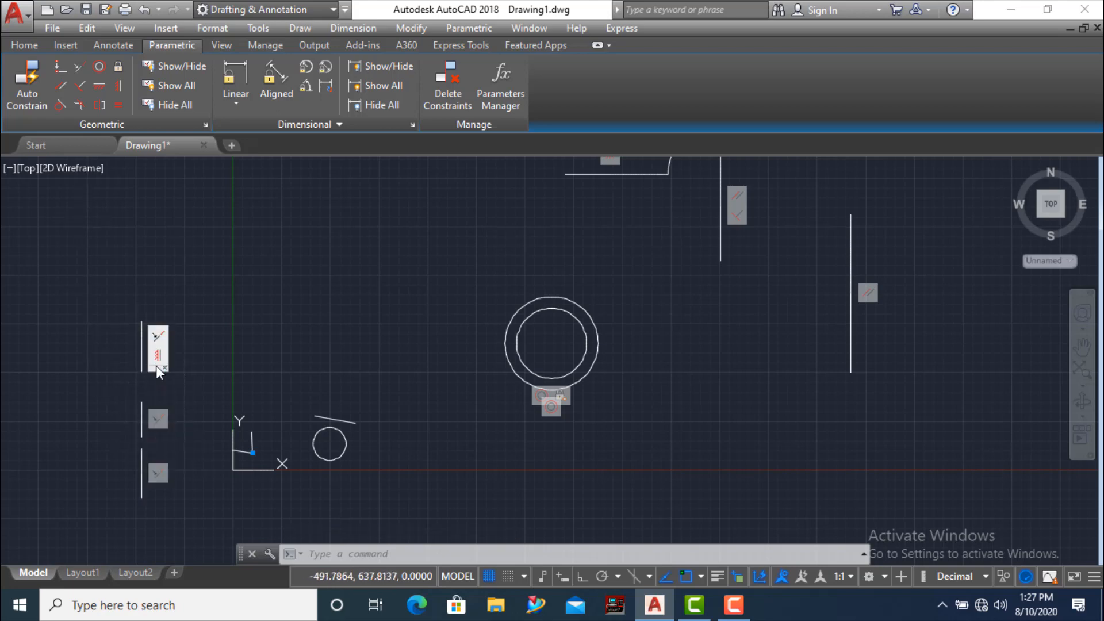
# - Apply a Tangent constraint between the small circle near the origin and the slanted line above it, picking the circle first
pyautogui.scroll(-2, 156, 365)
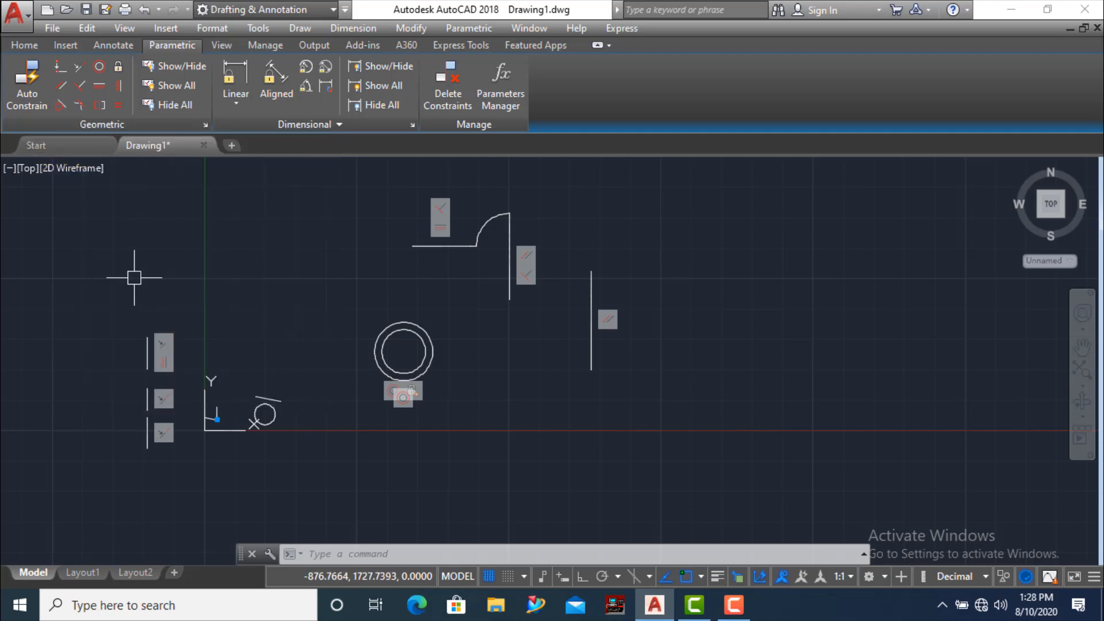
pyautogui.scroll(3, 254, 427)
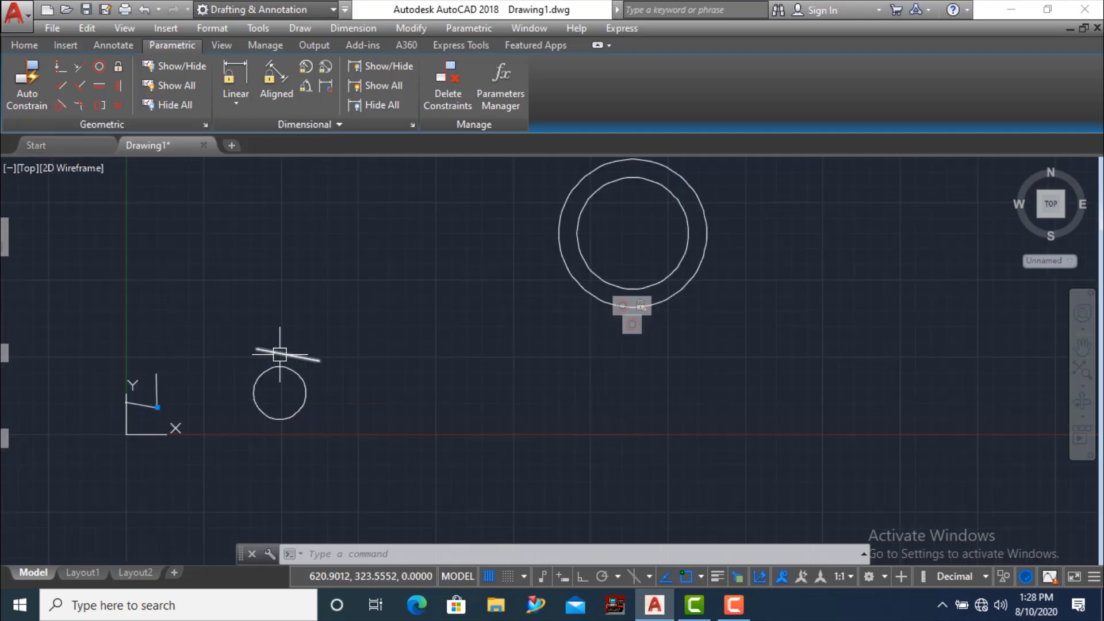
pyautogui.scroll(4, 279, 354)
pyautogui.scroll(2, 275, 385)
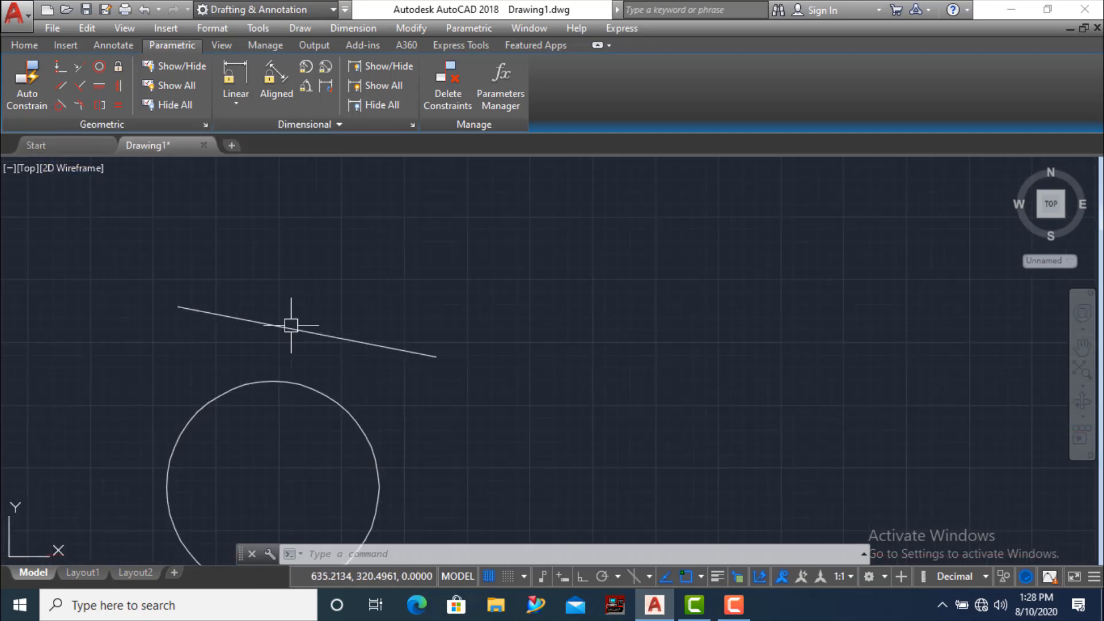
pyautogui.scroll(-2, 286, 360)
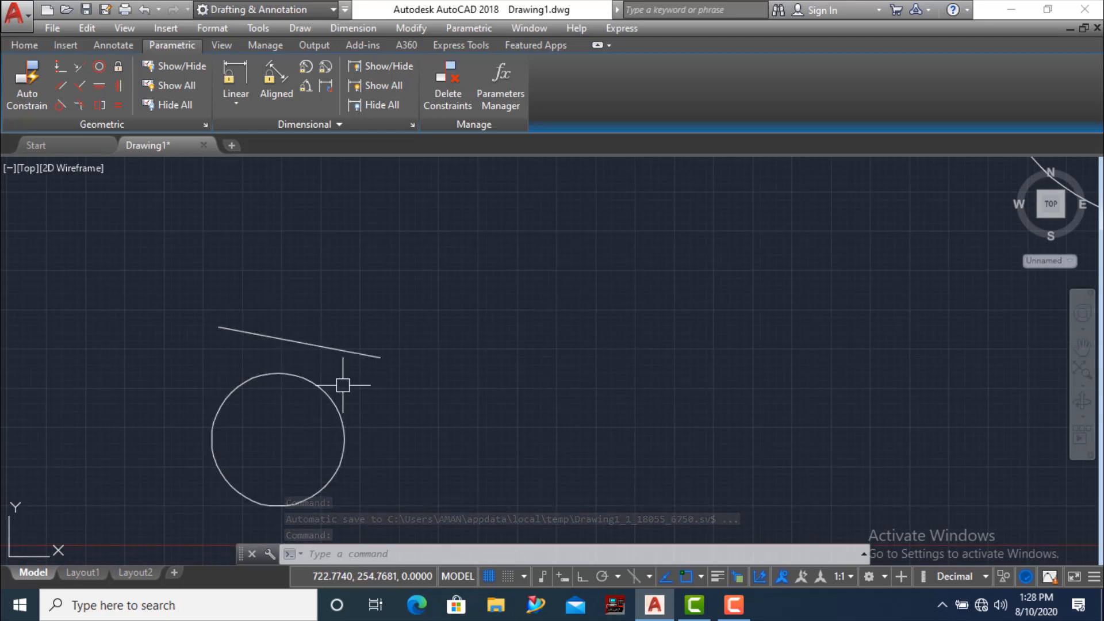
pyautogui.click(60, 106)
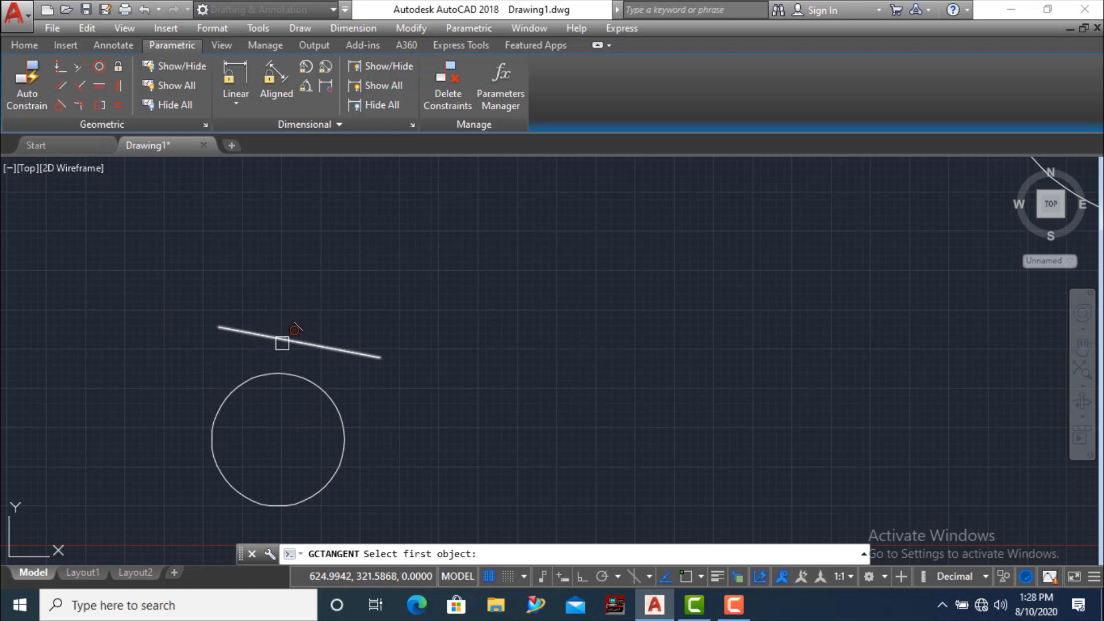
pyautogui.scroll(-1, 270, 404)
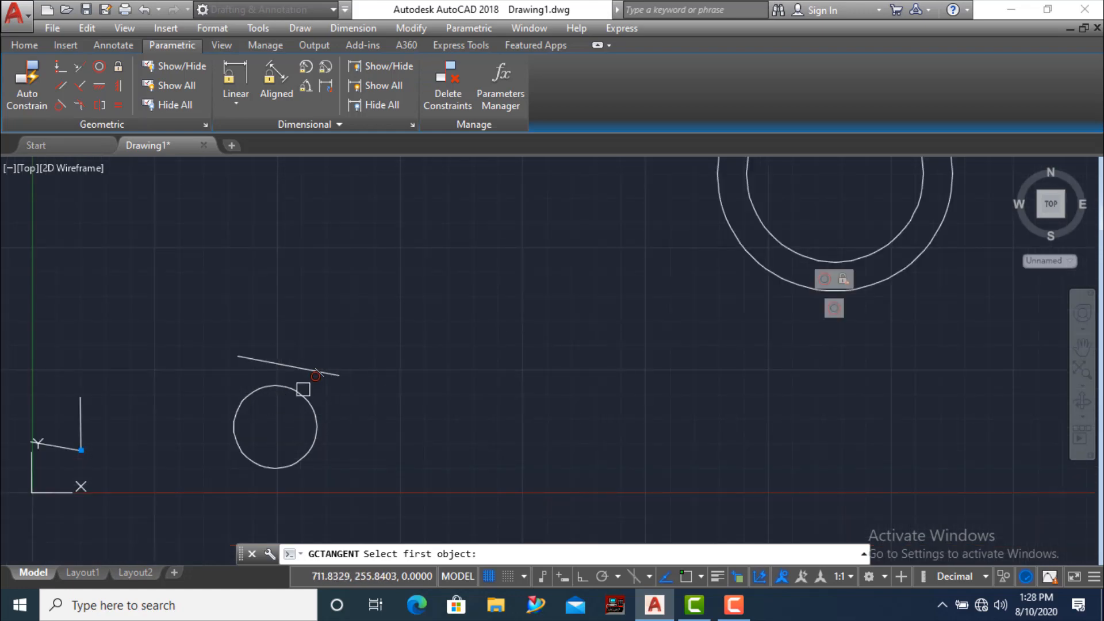
pyautogui.click(273, 389)
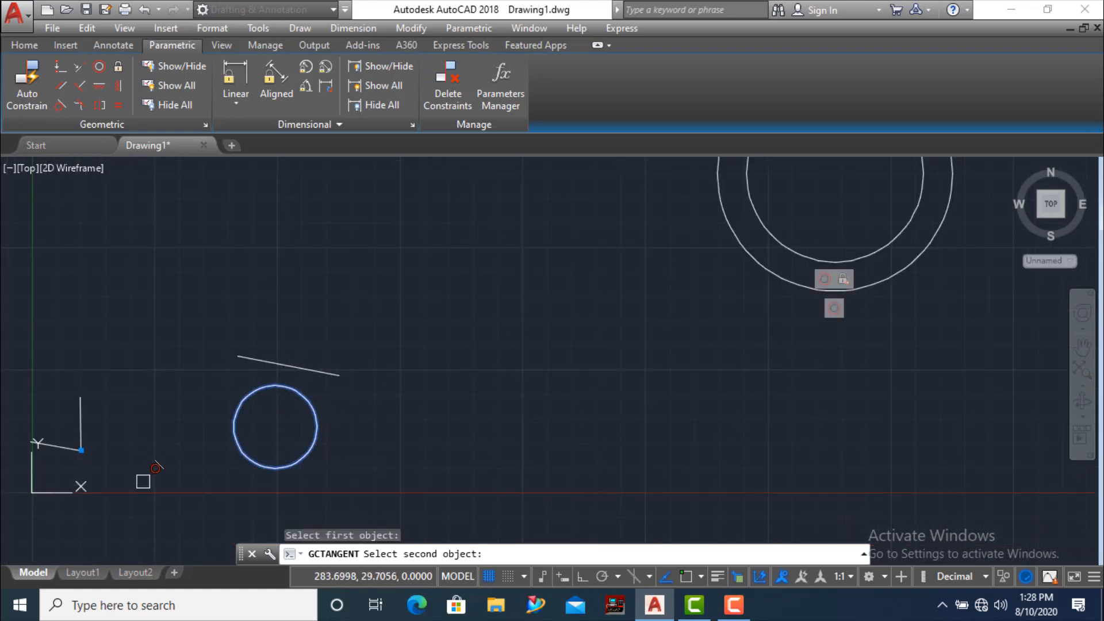
pyautogui.click(255, 365)
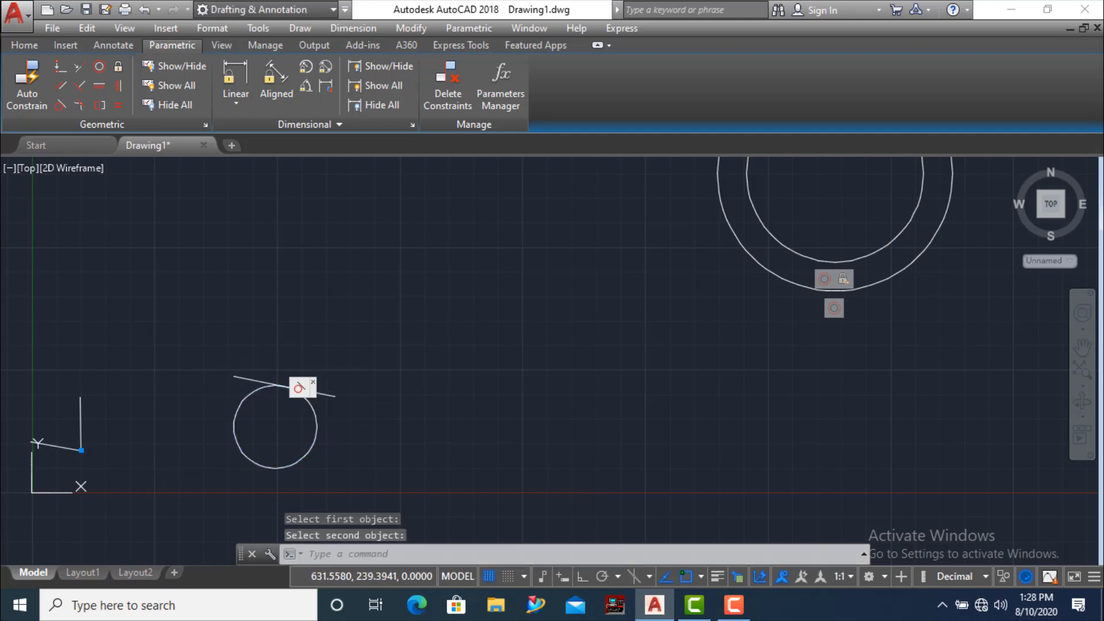
pyautogui.scroll(2, 290, 386)
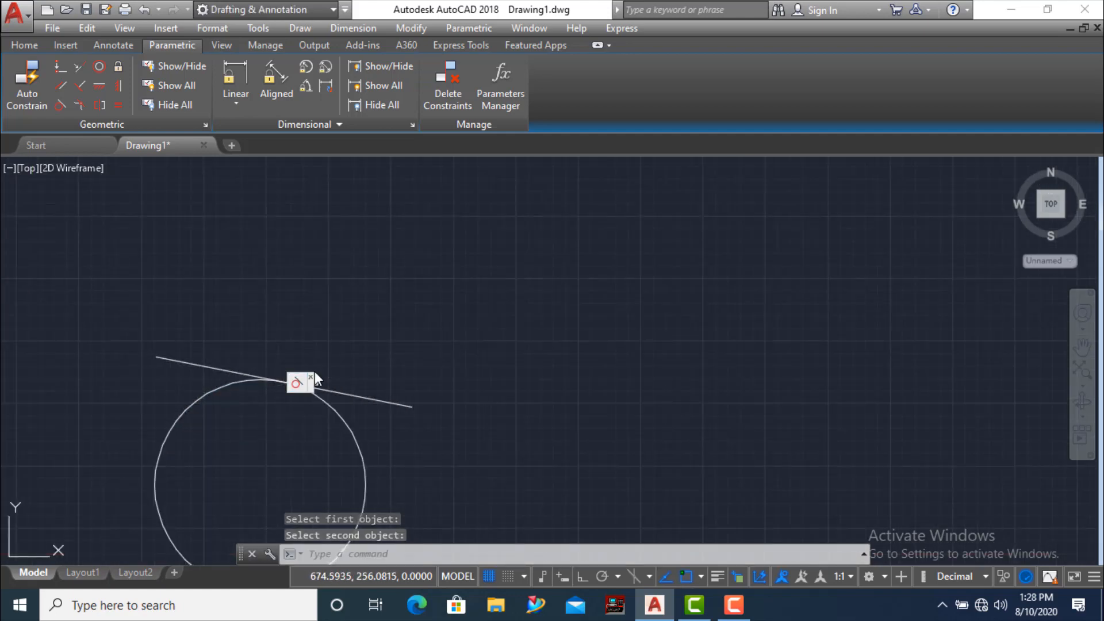
pyautogui.scroll(-1, 296, 322)
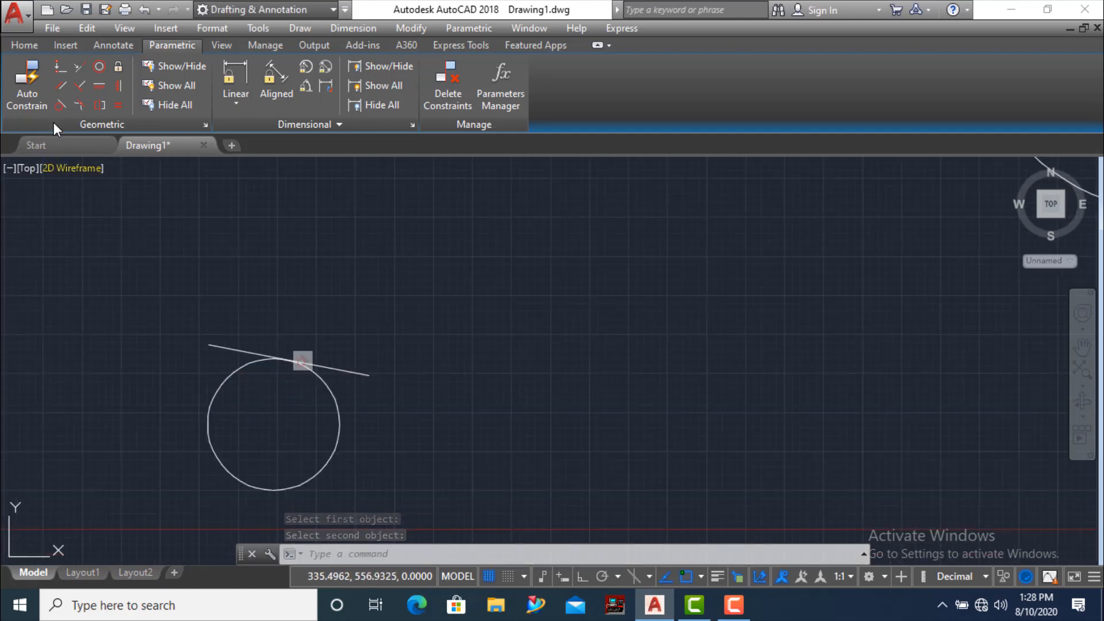
# - Draw a wavy fit-point spline through four points above the small circle with the tangent line
pyautogui.scroll(-1, 308, 414)
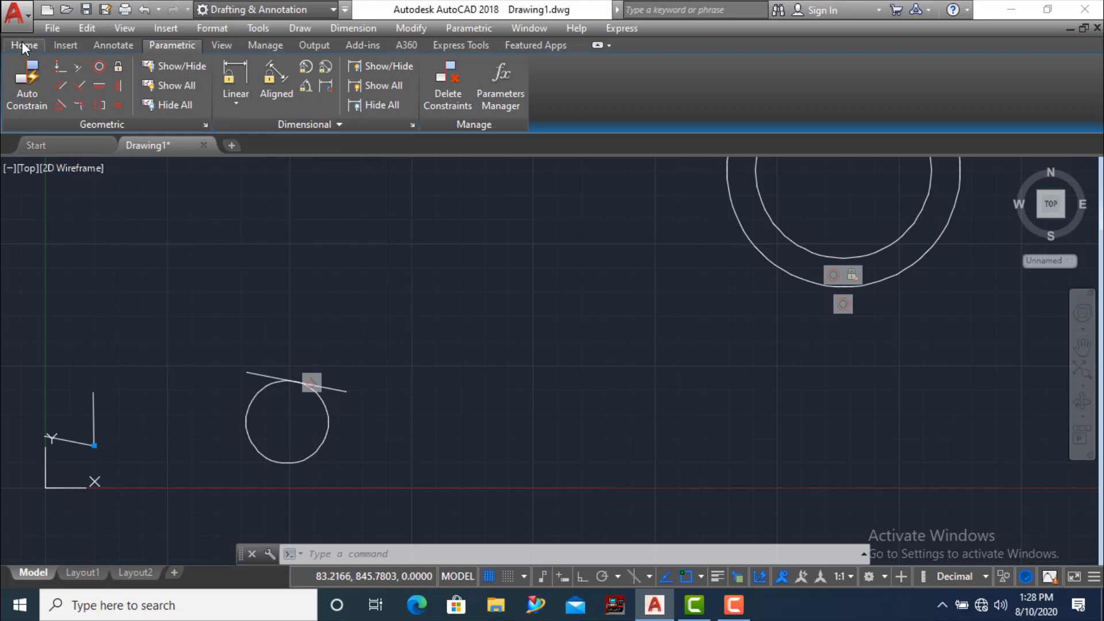
pyautogui.click(23, 45)
pyautogui.click(64, 123)
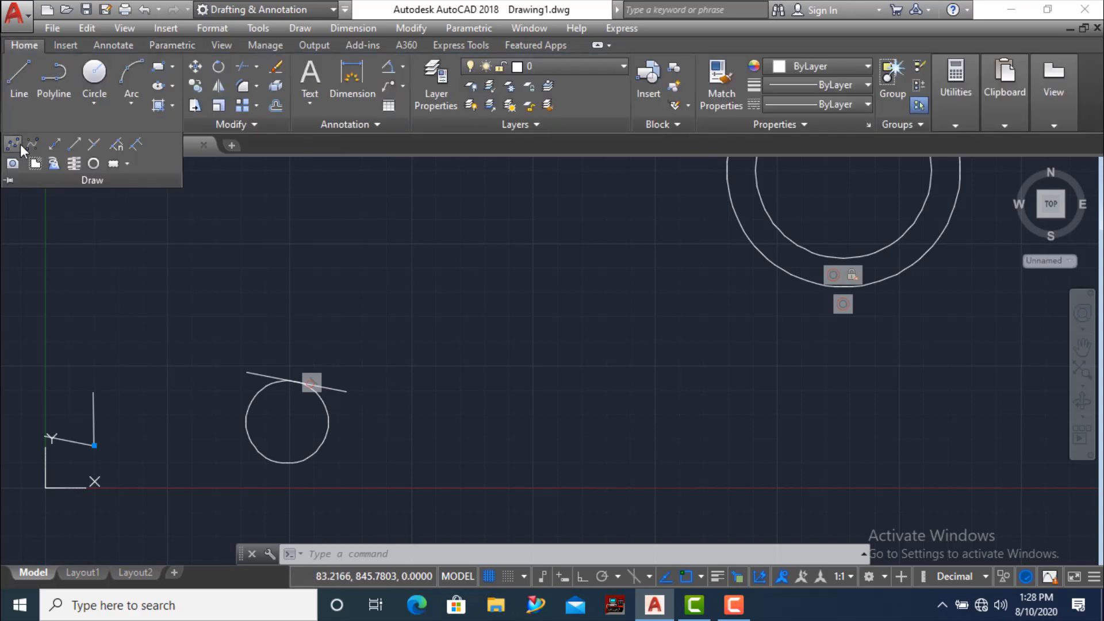
pyautogui.click(20, 144)
pyautogui.click(201, 253)
pyautogui.click(273, 231)
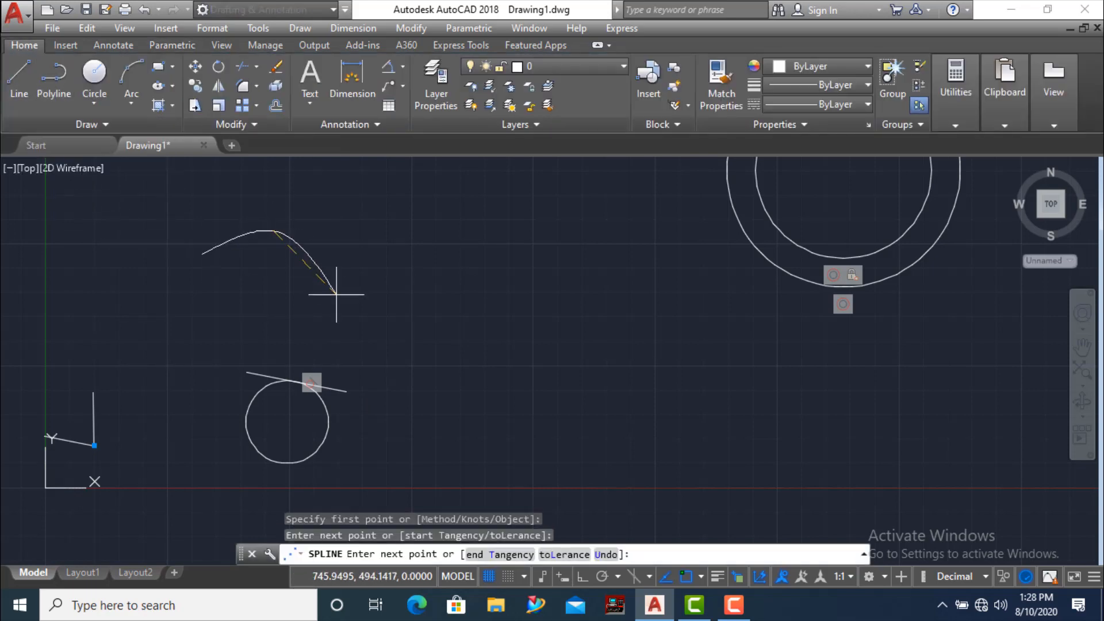
pyautogui.click(337, 294)
pyautogui.click(367, 288)
pyautogui.press('Return')
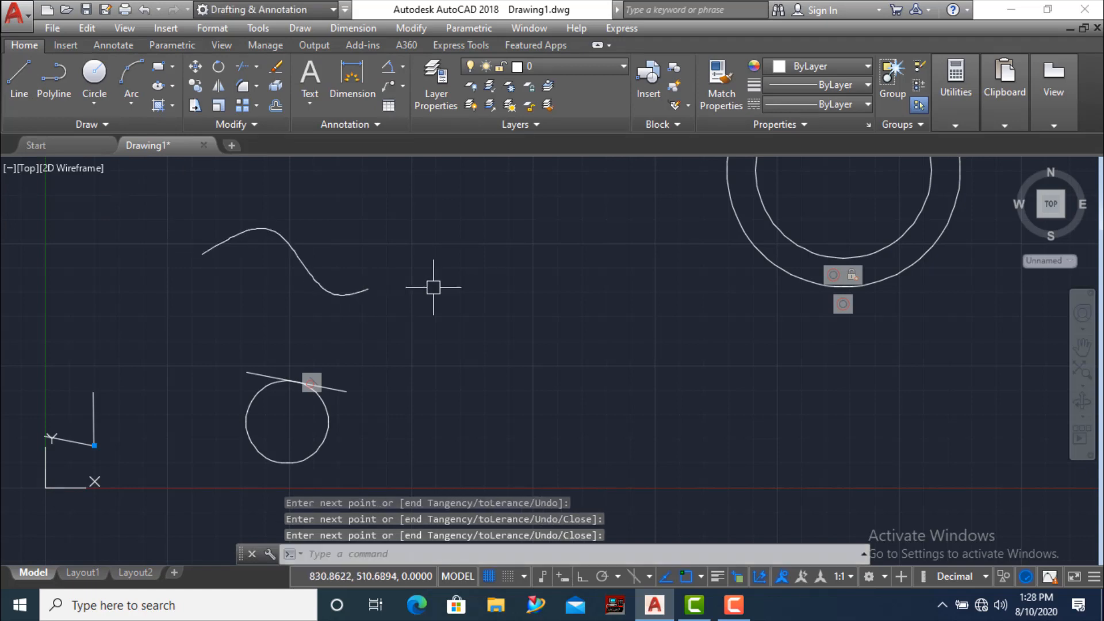
# - Draw a second wavy spline through five points, starting just beyond the first spline's right end
pyautogui.press('Return')
pyautogui.click(418, 306)
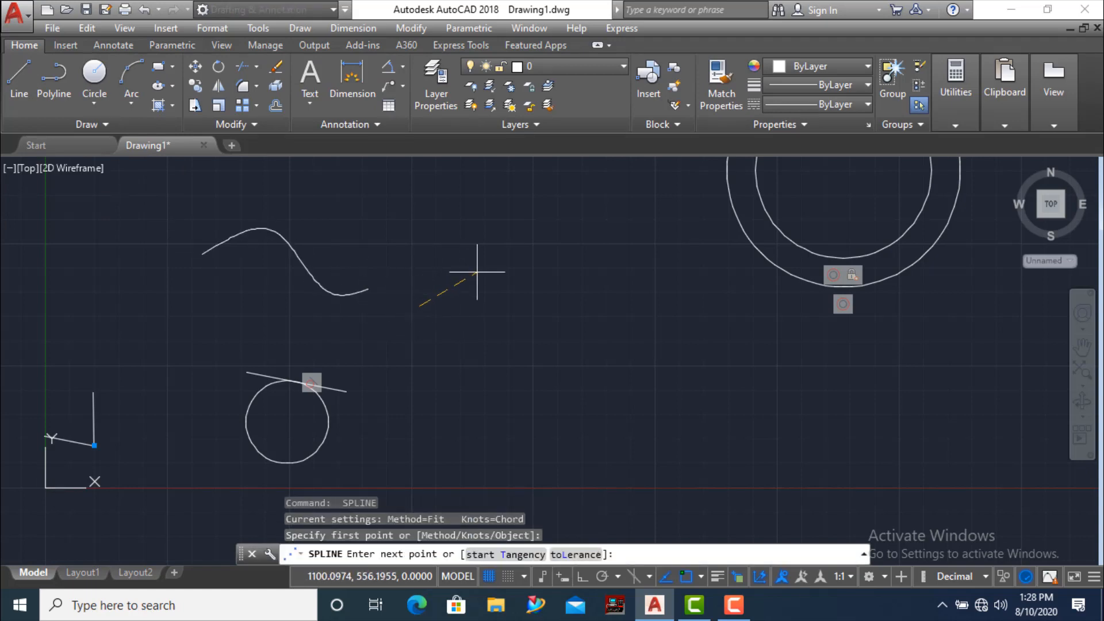
pyautogui.click(474, 273)
pyautogui.click(534, 348)
pyautogui.click(578, 358)
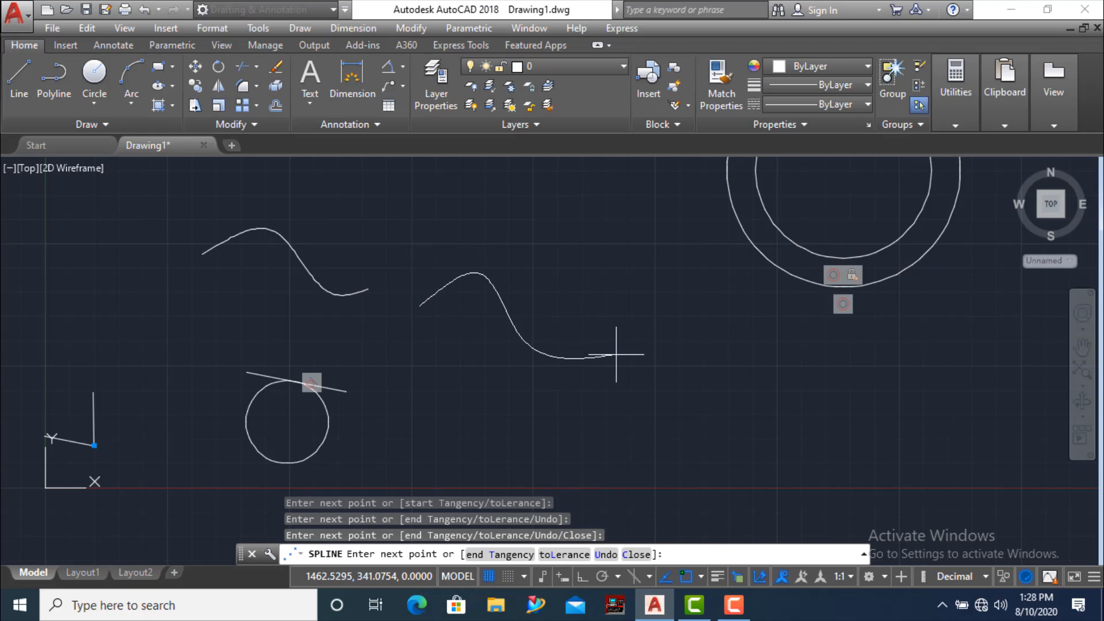
pyautogui.click(616, 354)
pyautogui.press('Return')
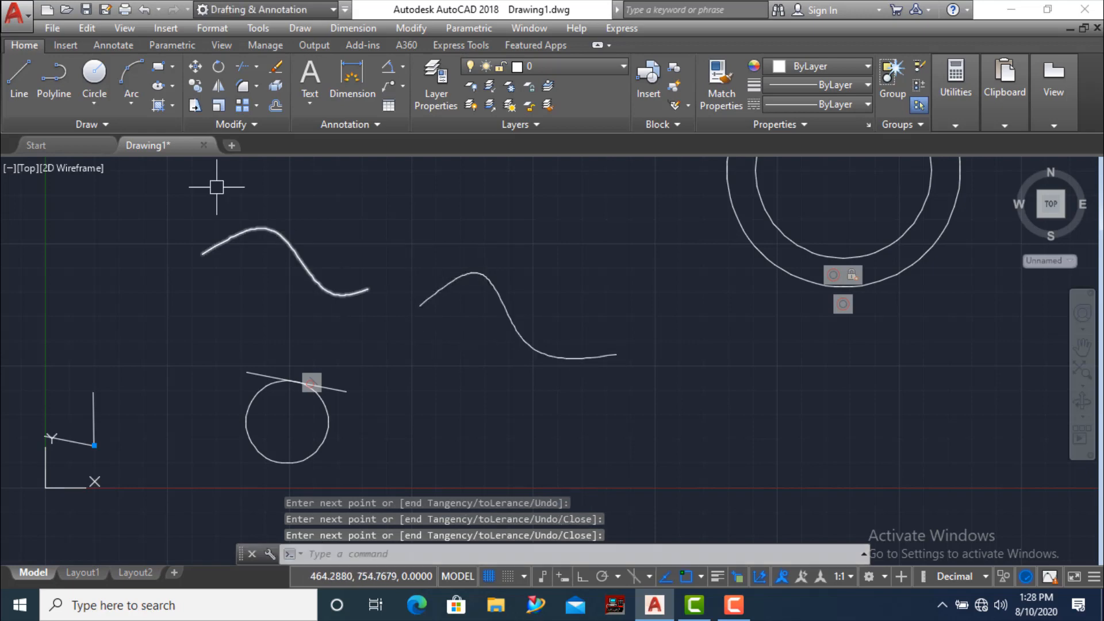
# - Apply a Smooth constraint joining the first spline's right end to the second spline's left end, picking the first spline first
pyautogui.click(76, 125)
pyautogui.click(168, 42)
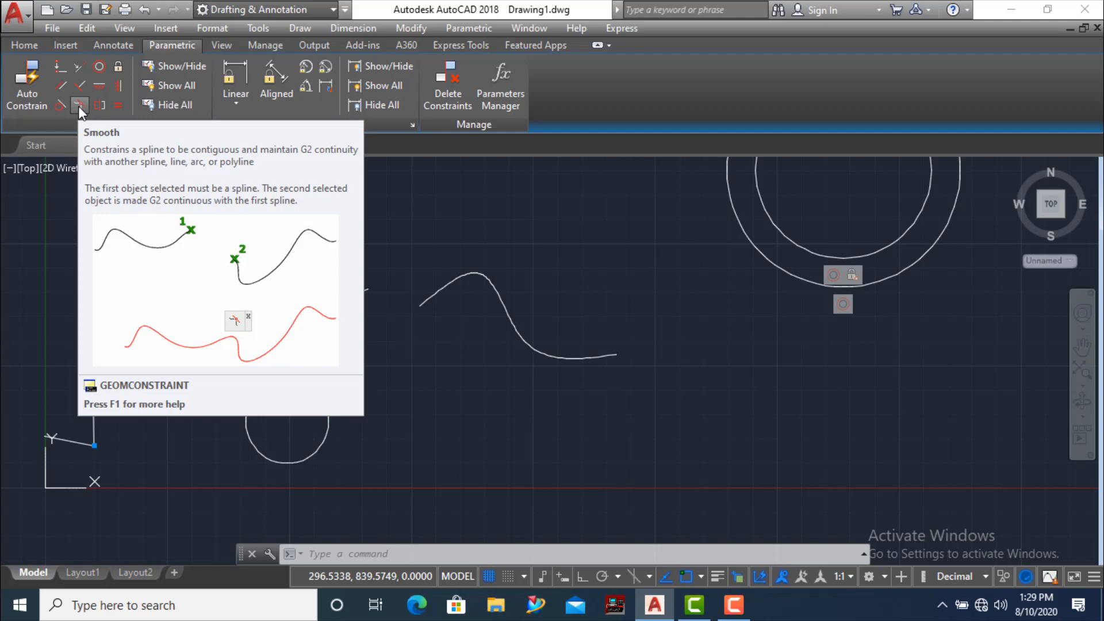
pyautogui.click(79, 106)
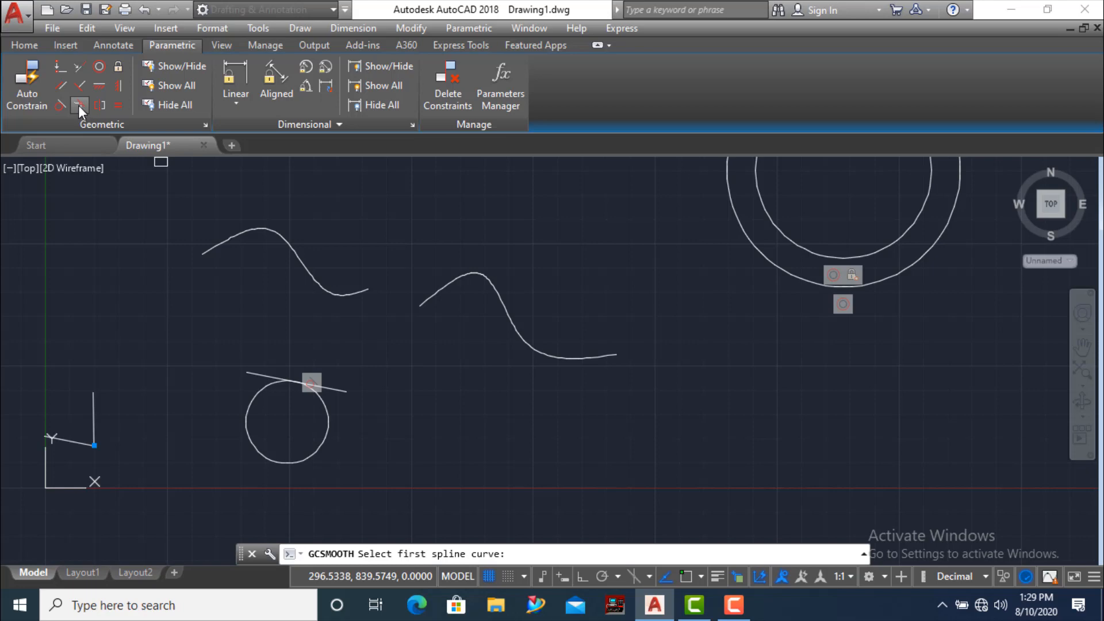
pyautogui.click(347, 295)
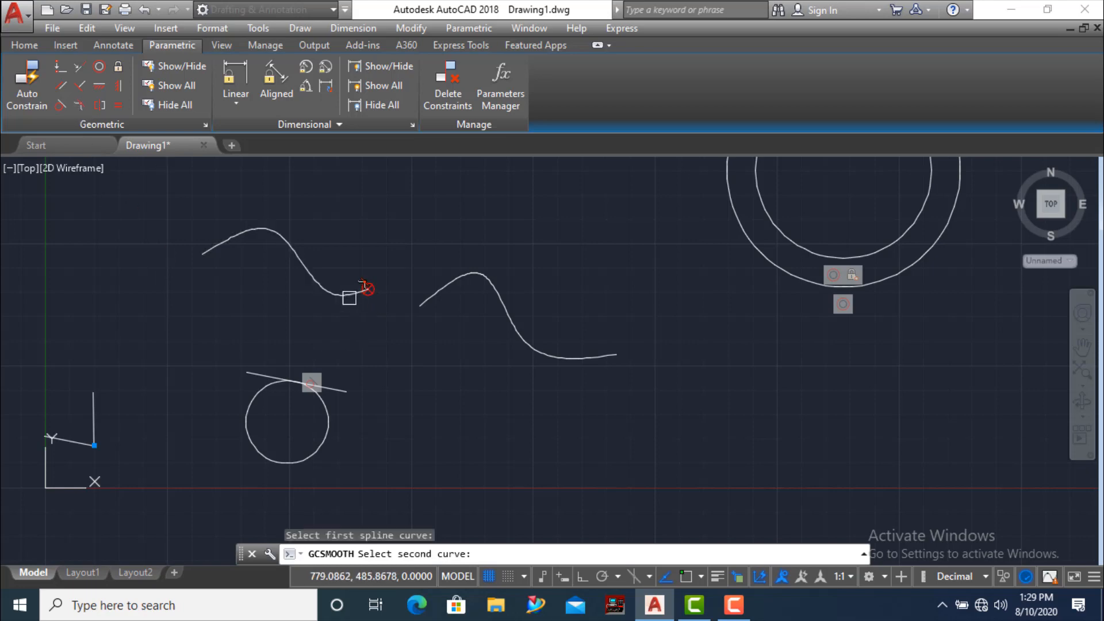
pyautogui.click(418, 306)
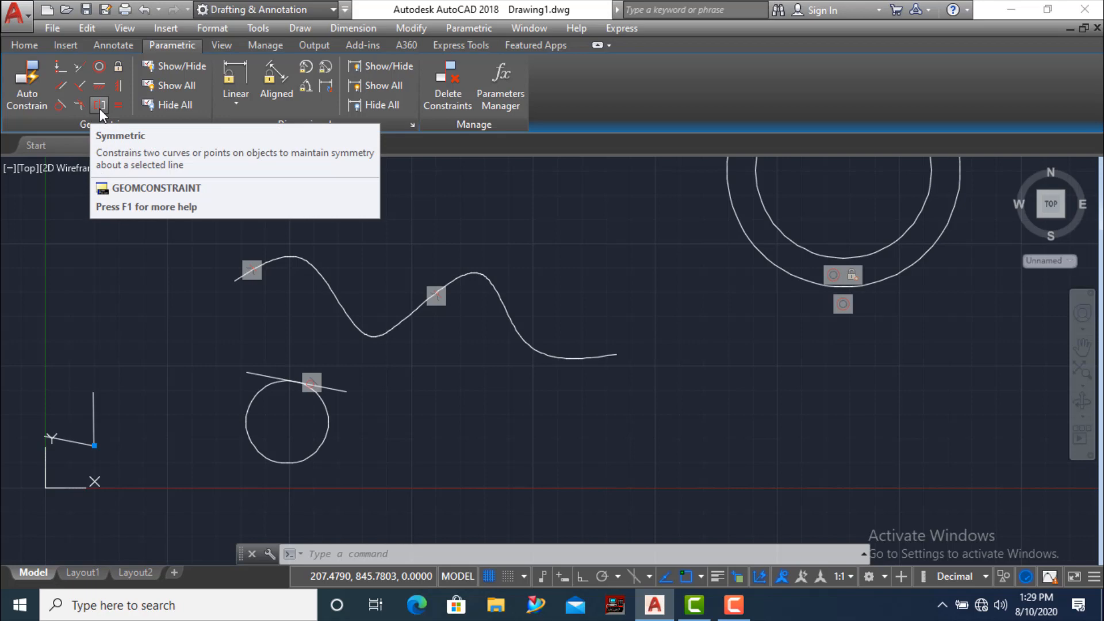
# - Draw two separate slanted lines below the concentric circles, one rising and the other falling to the right, with a gap between them
pyautogui.scroll(-2, 195, 307)
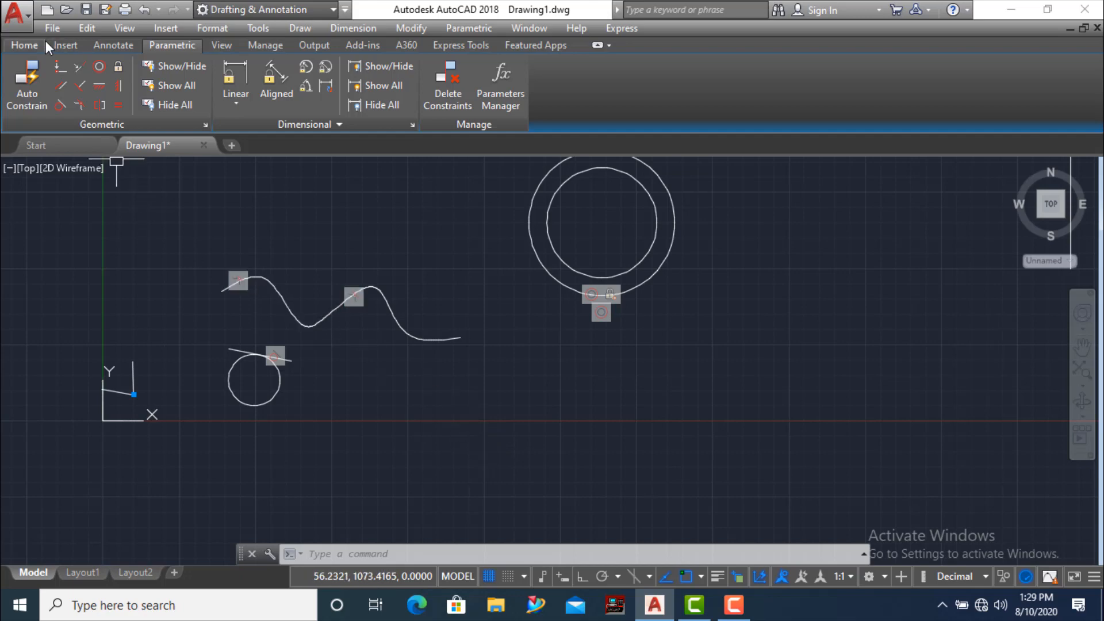
pyautogui.click(25, 49)
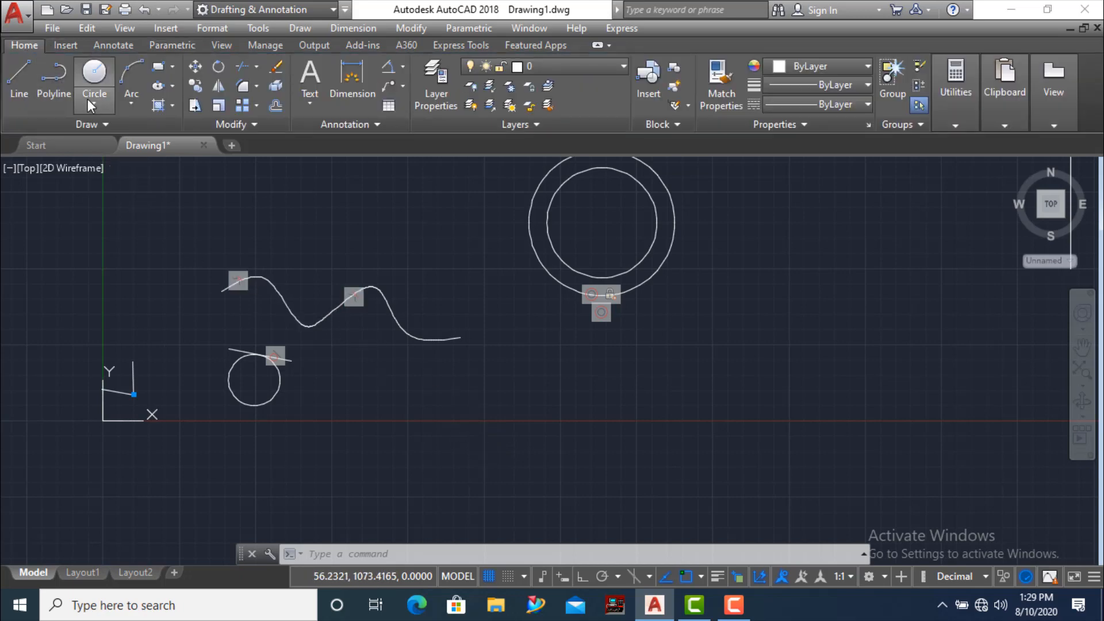
pyautogui.click(19, 80)
pyautogui.click(554, 428)
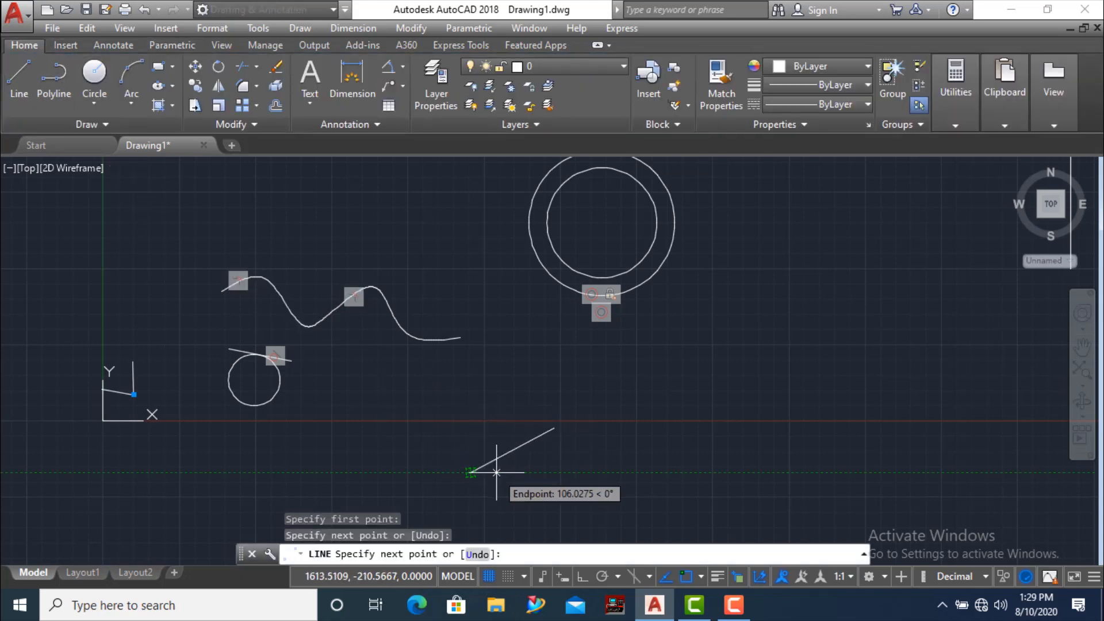
pyautogui.click(470, 472)
pyautogui.press('Return')
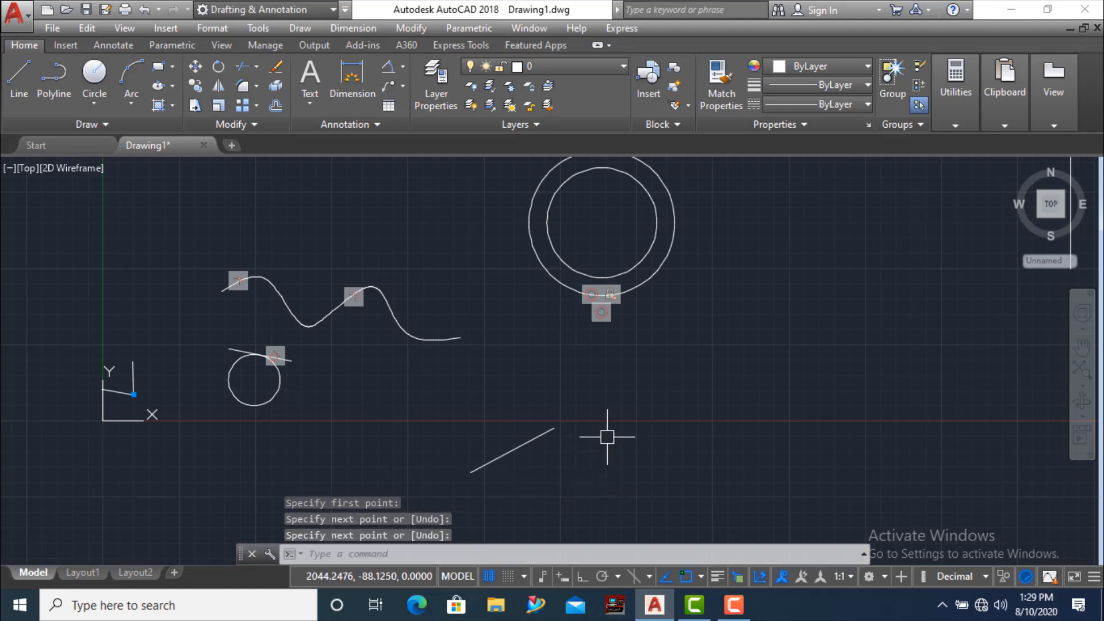
pyautogui.click(20, 80)
pyautogui.click(669, 411)
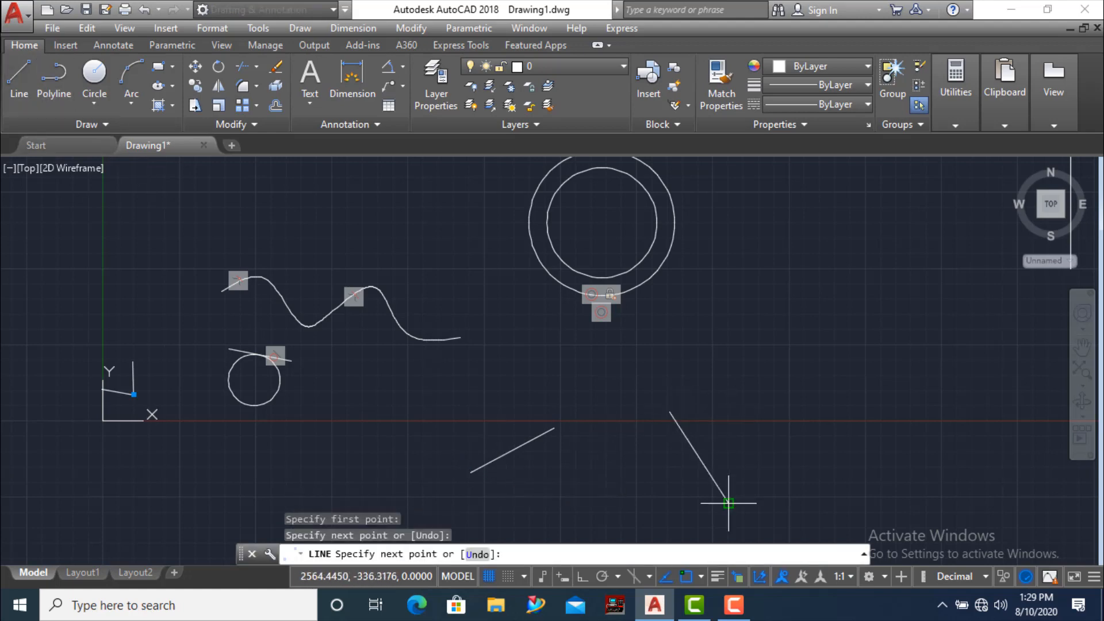
pyautogui.click(728, 500)
pyautogui.press('Return')
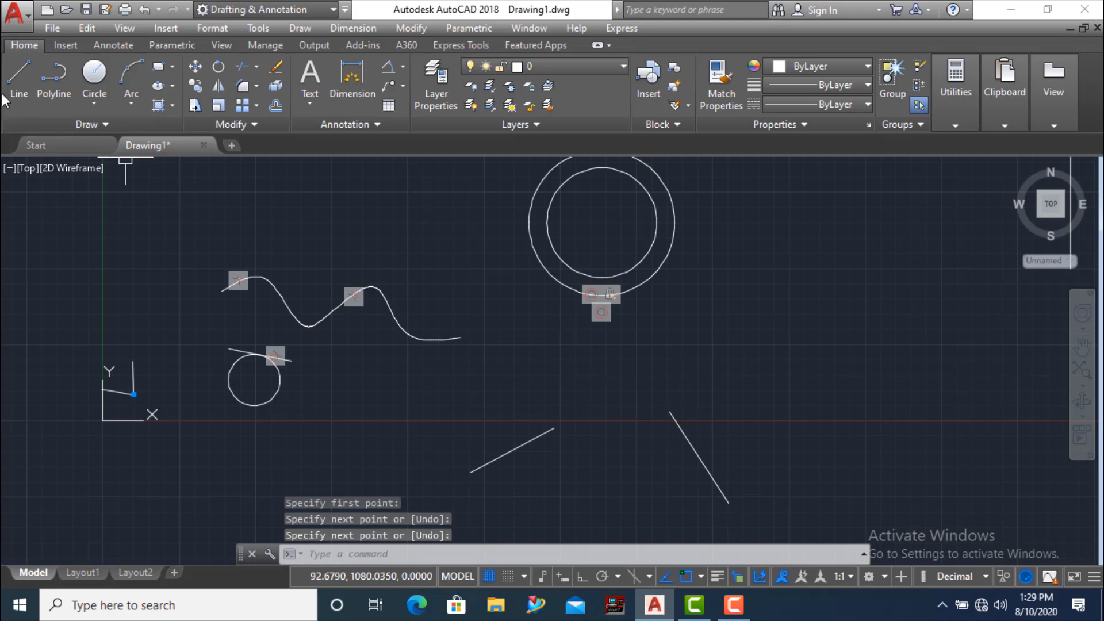
# - Draw a vertical line in the gap between the two slanted lines, with Ortho mode on
pyautogui.click(19, 80)
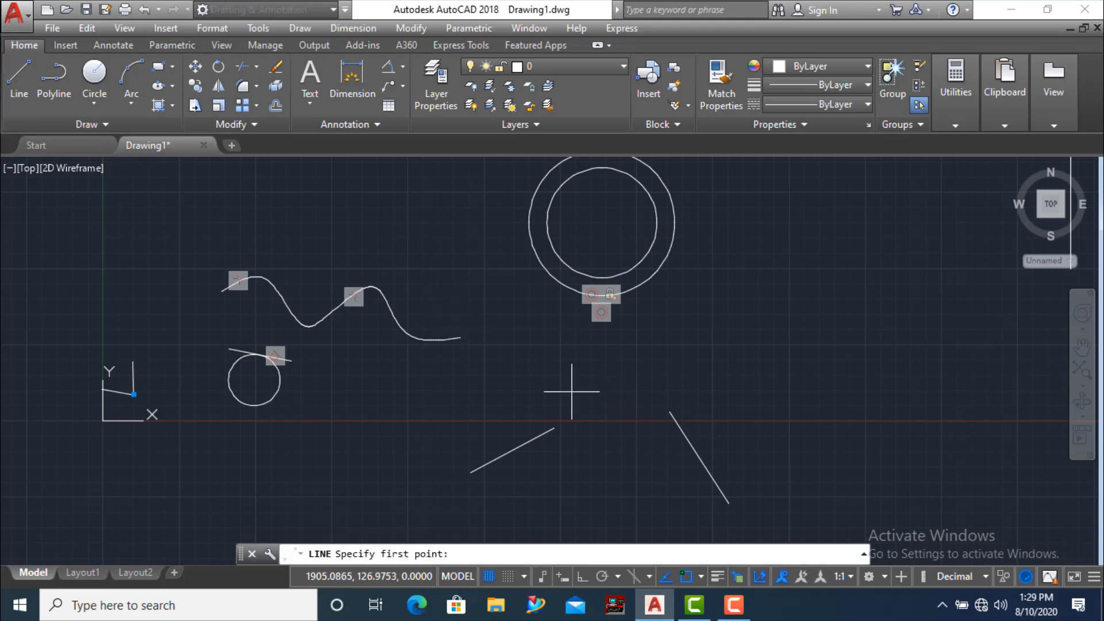
pyautogui.click(603, 371)
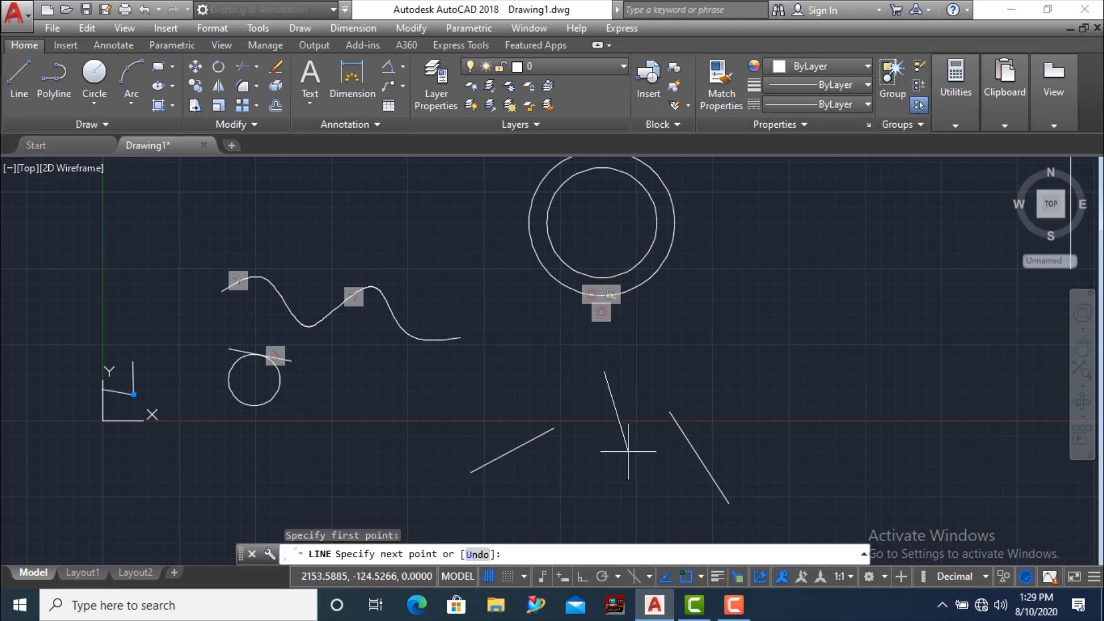
pyautogui.press('F8')
pyautogui.click(624, 503)
pyautogui.press('Escape')
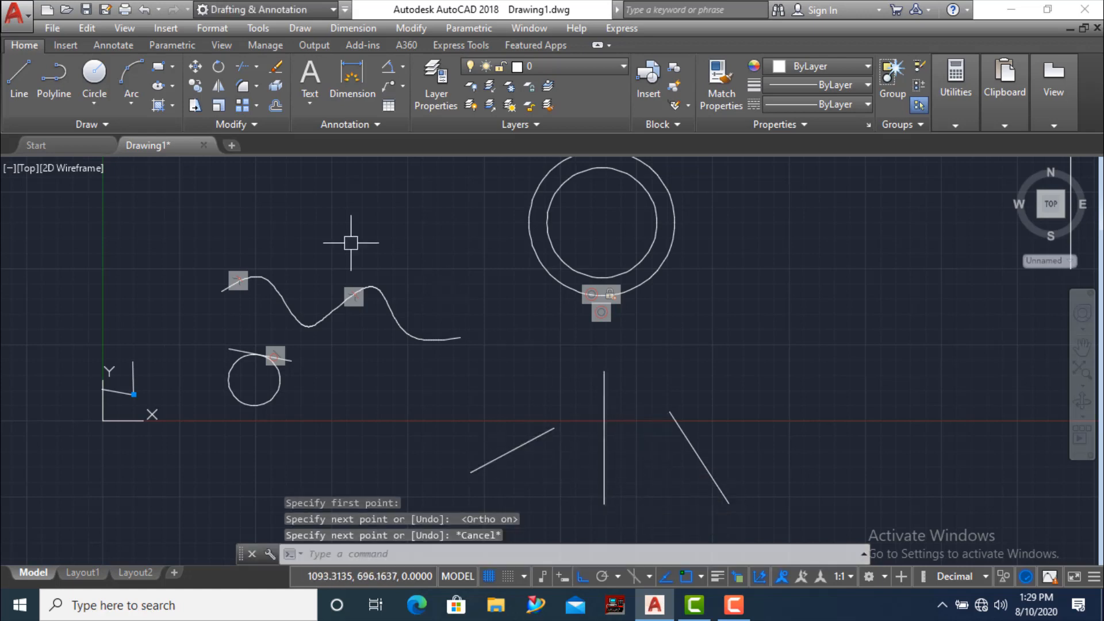
# - Apply a Symmetric constraint to the two slanted lines, picking the left one first and using the vertical line as symmetry line
pyautogui.click(171, 44)
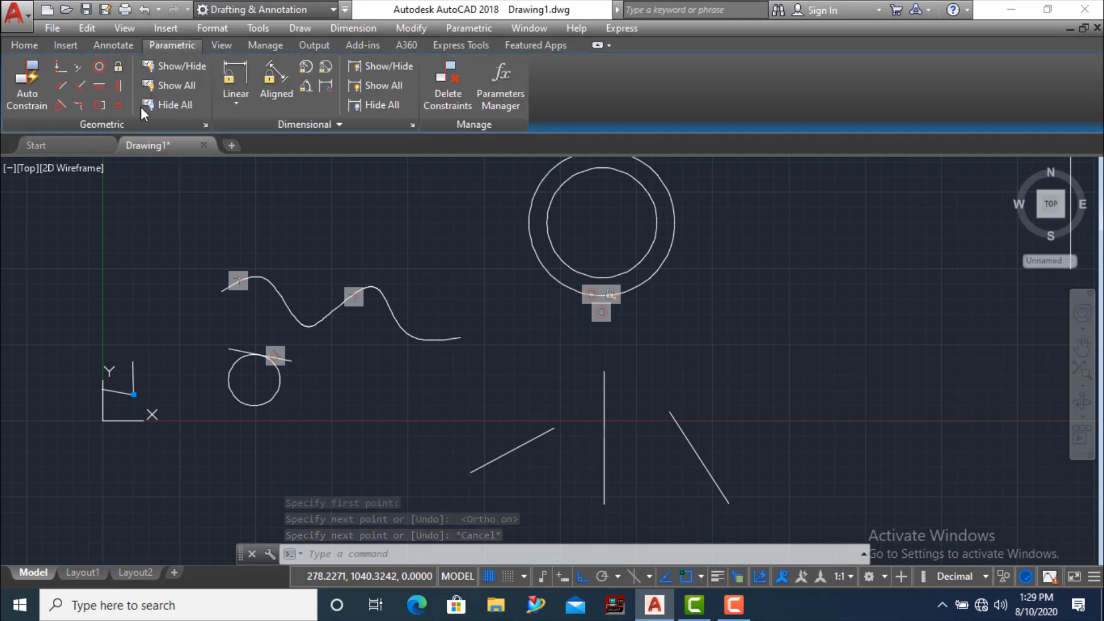
pyautogui.click(96, 105)
pyautogui.click(528, 445)
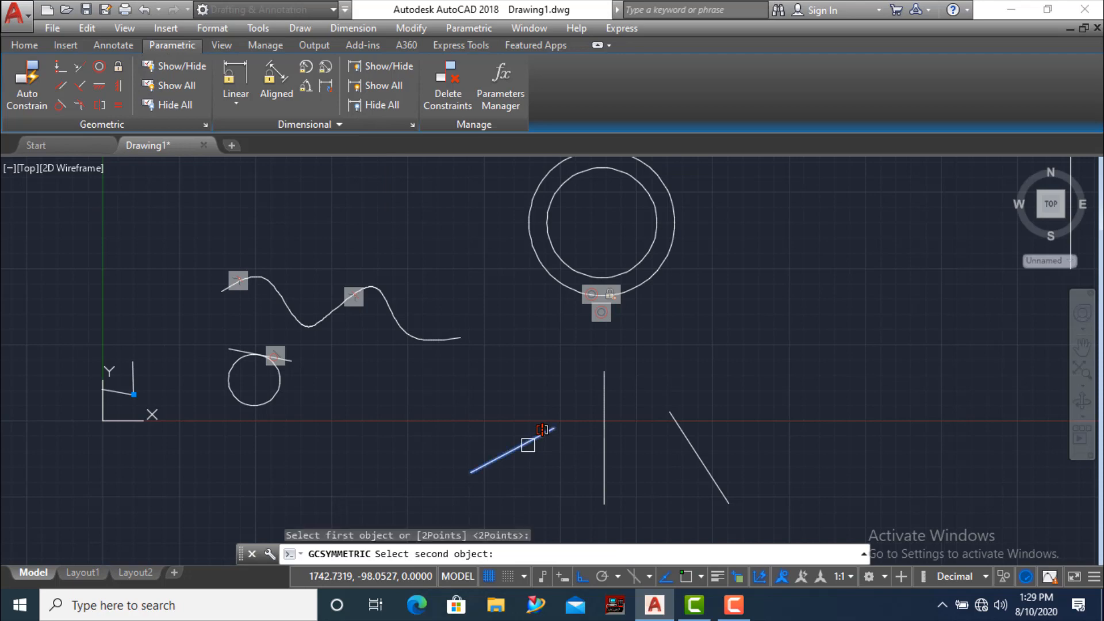
pyautogui.click(693, 449)
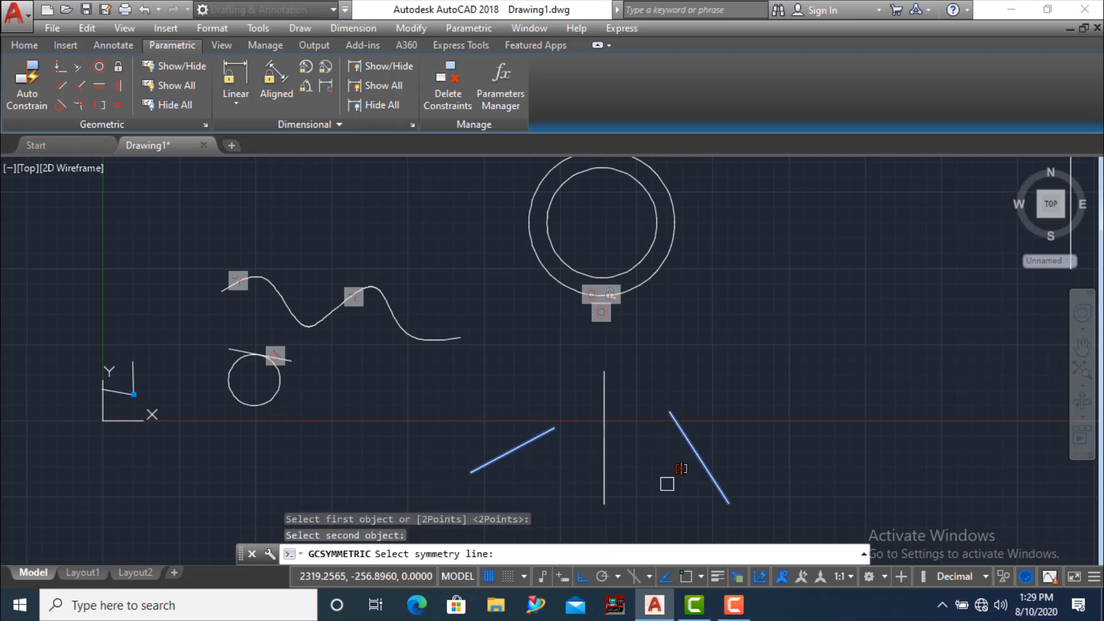
pyautogui.click(604, 444)
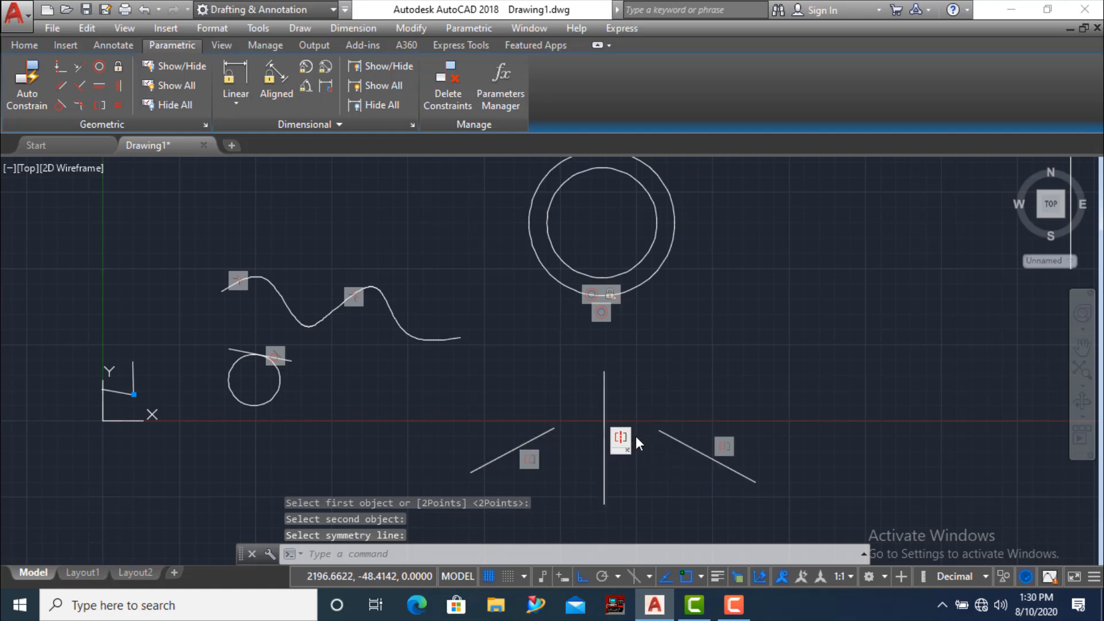
# - Stretch the upper end of the vertical symmetry line to the right so the line tilts
pyautogui.click(604, 390)
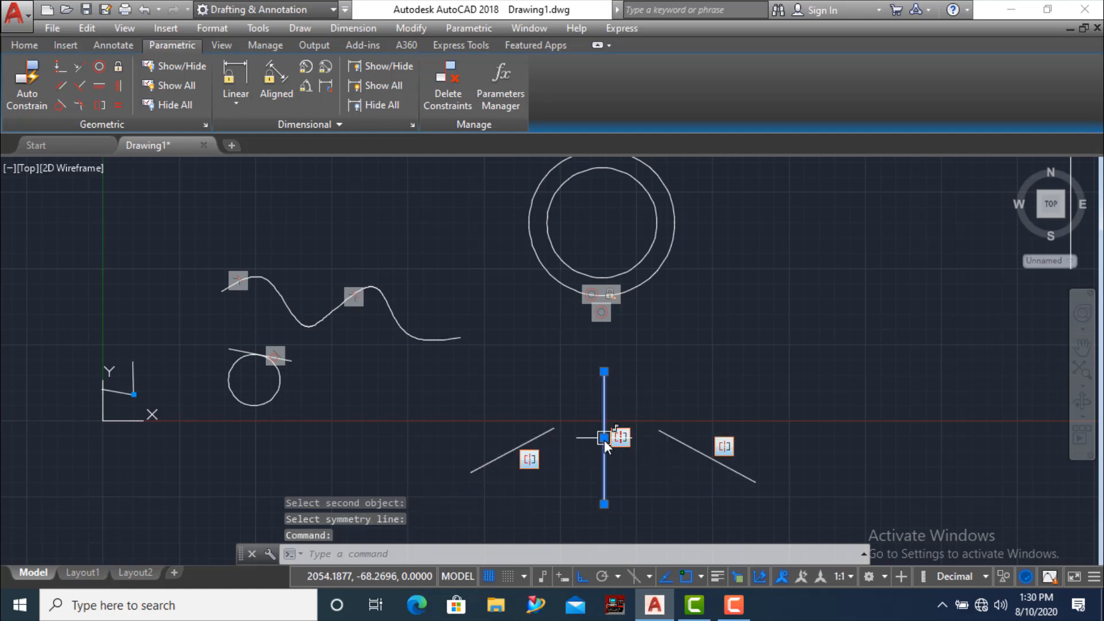
pyautogui.click(603, 438)
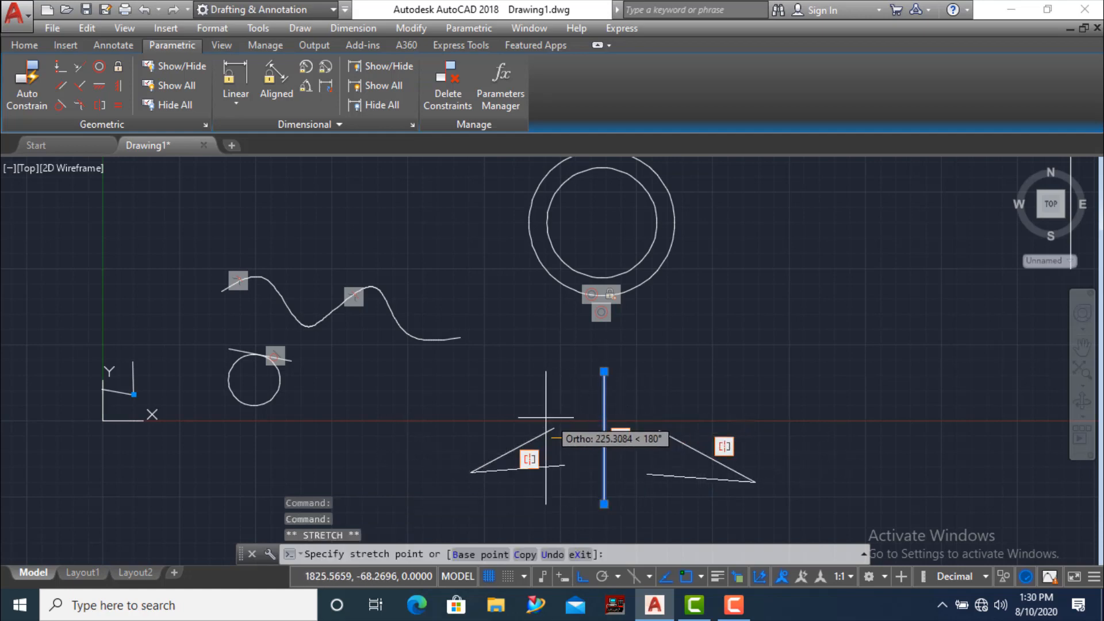
pyautogui.click(604, 438)
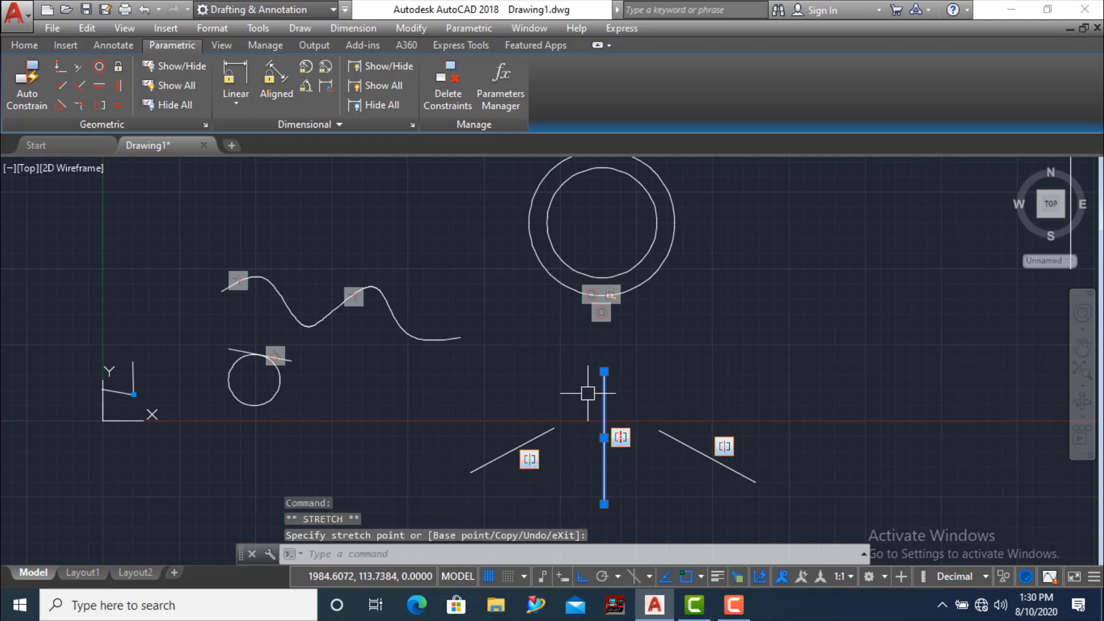
pyautogui.click(603, 371)
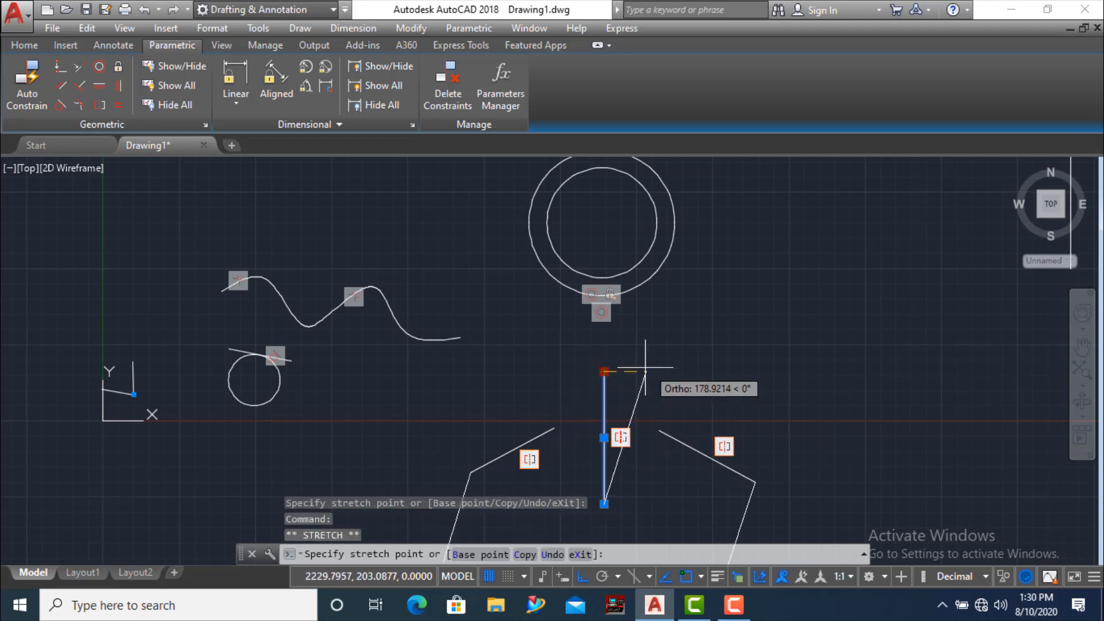
pyautogui.click(640, 371)
pyautogui.scroll(-2, 673, 386)
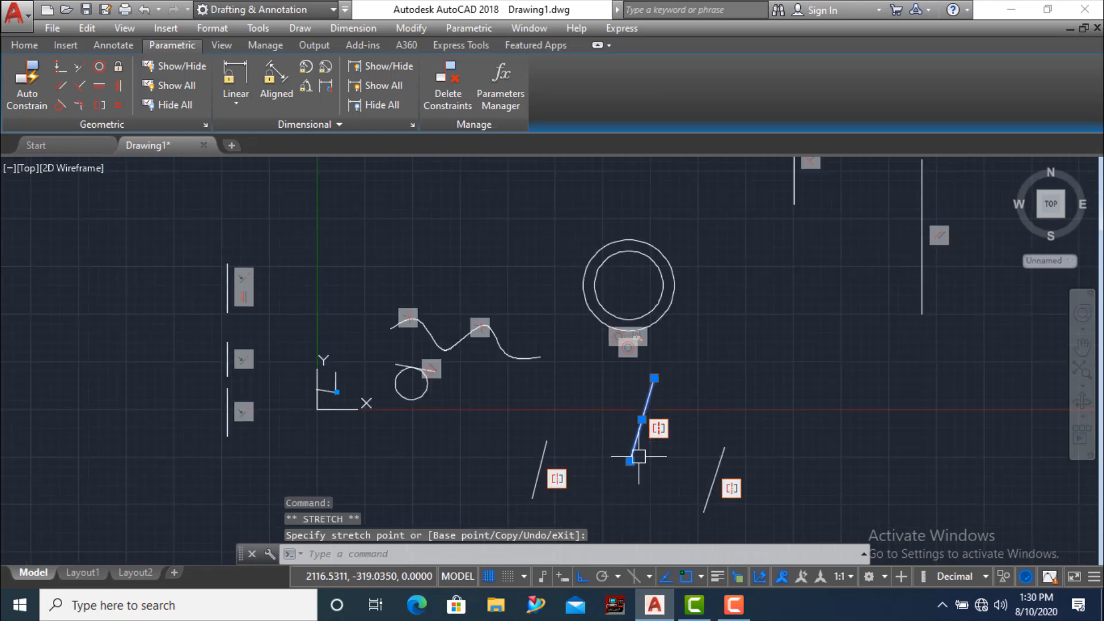
pyautogui.scroll(-2, 572, 448)
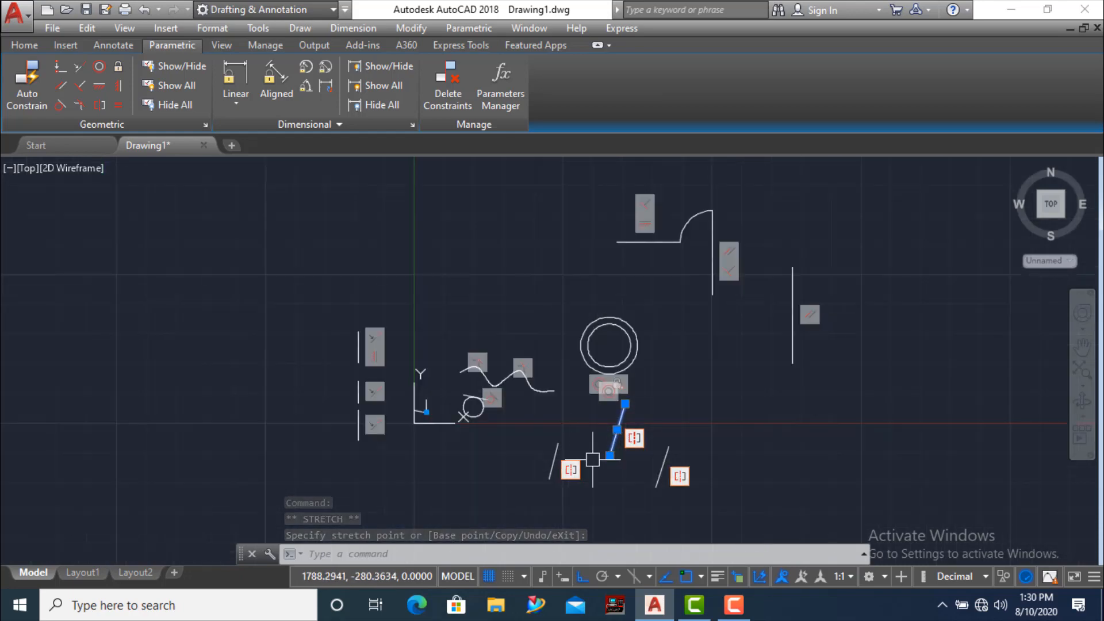
# - Apply an Equal constraint between the inner concentric circle and the small tangent circle, picking the inner concentric circle first
pyautogui.click(120, 109)
pyautogui.scroll(5, 471, 411)
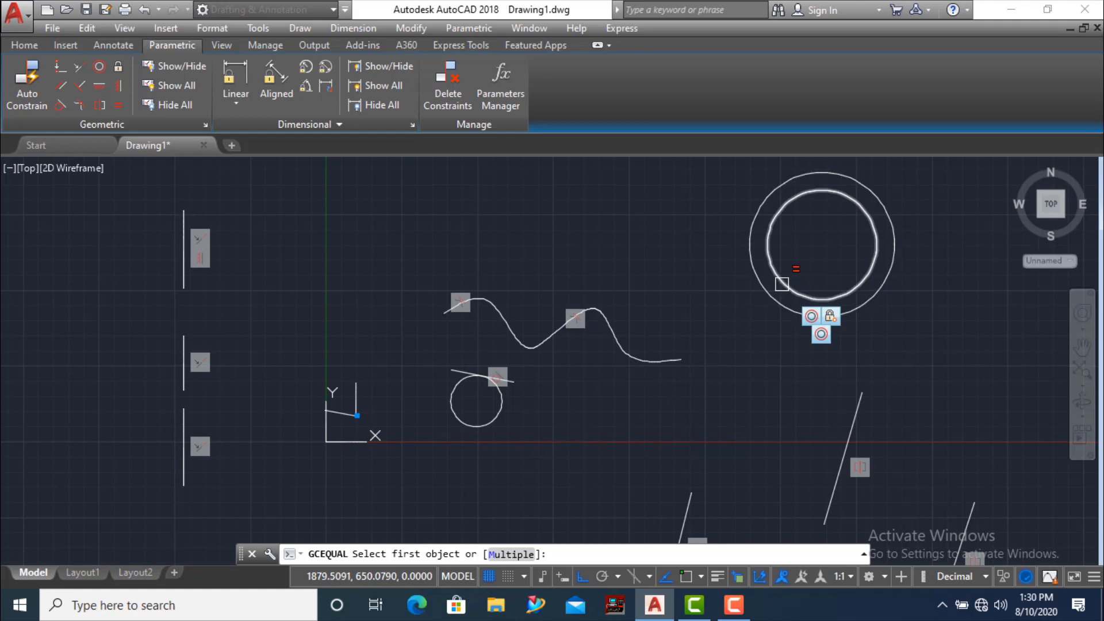
pyautogui.click(781, 282)
pyautogui.click(494, 380)
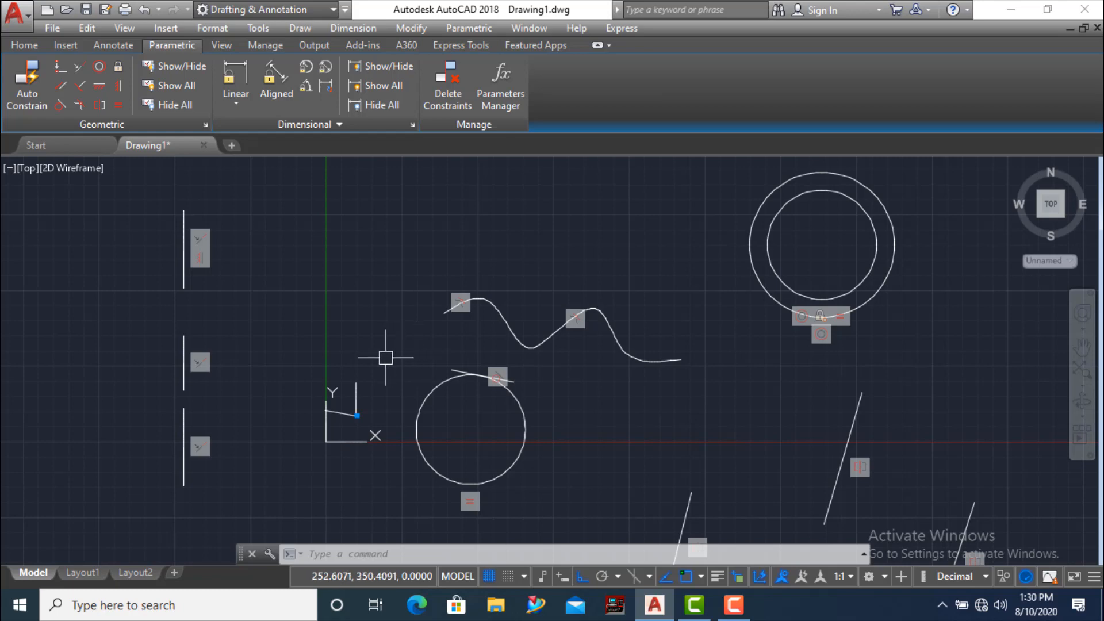
# - Hide all geometric constraint markers in the drawing, show them all again, and leave them hidden
pyautogui.scroll(-1, 360, 357)
pyautogui.scroll(-2, 351, 343)
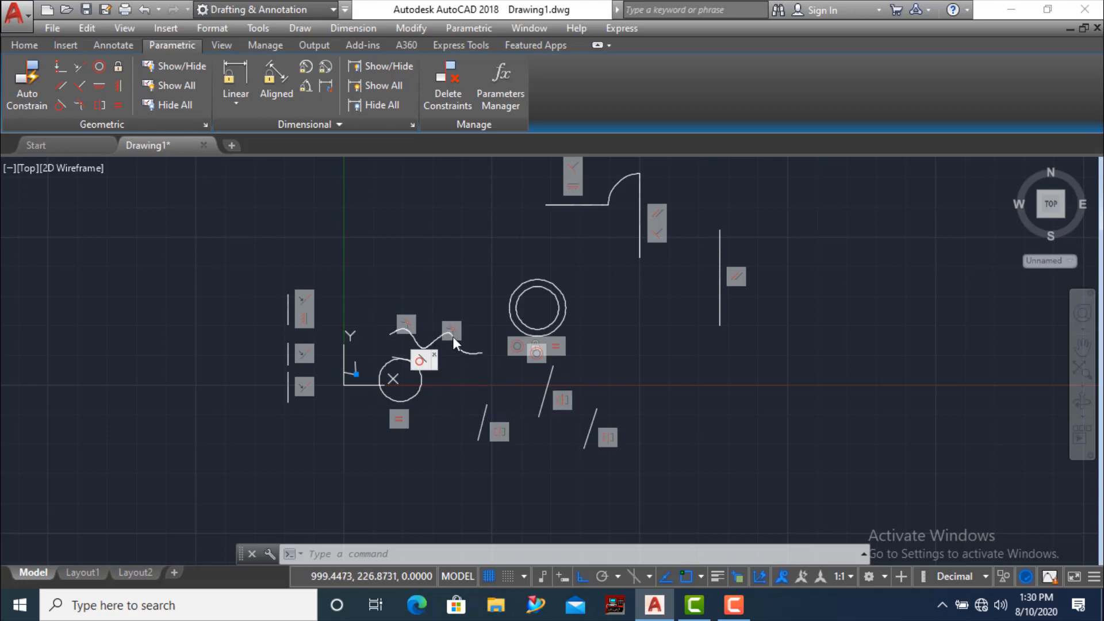
pyautogui.click(165, 111)
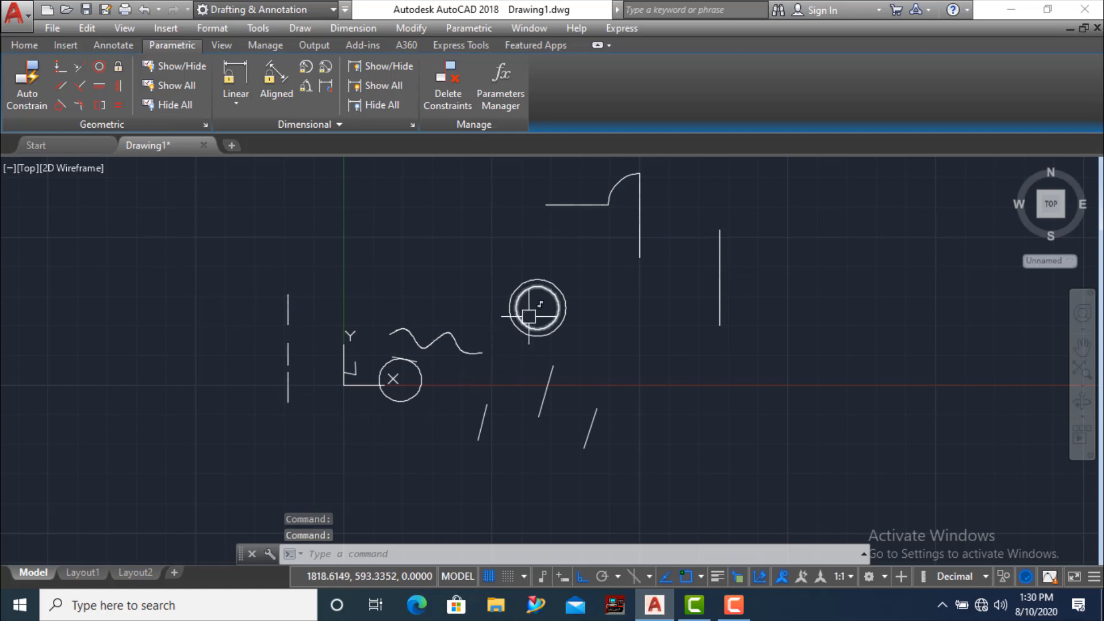
pyautogui.click(171, 85)
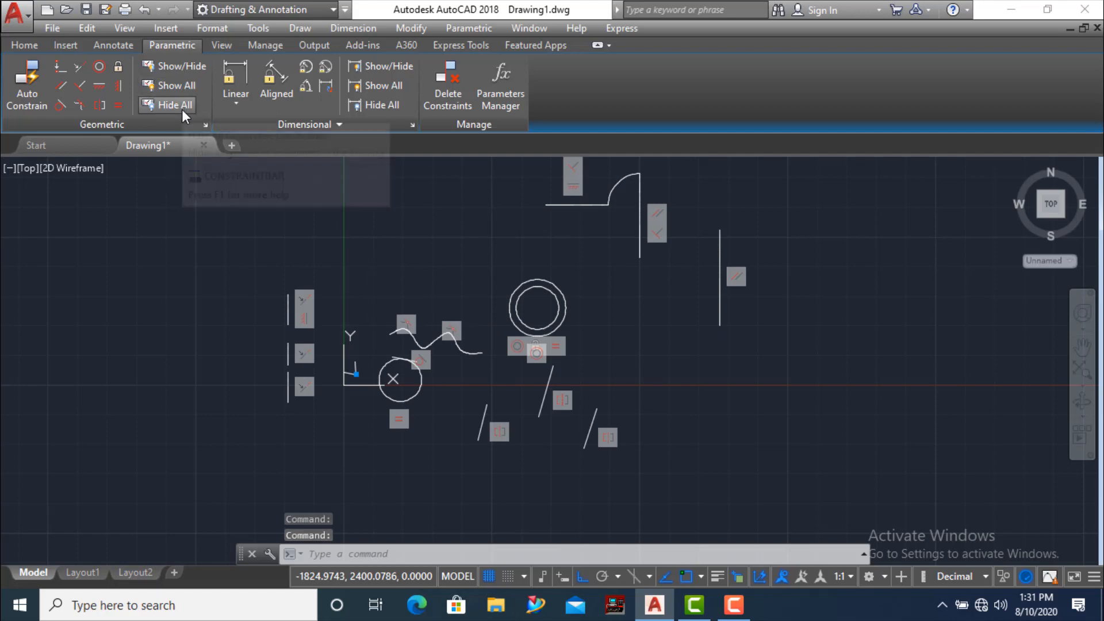
pyautogui.click(182, 111)
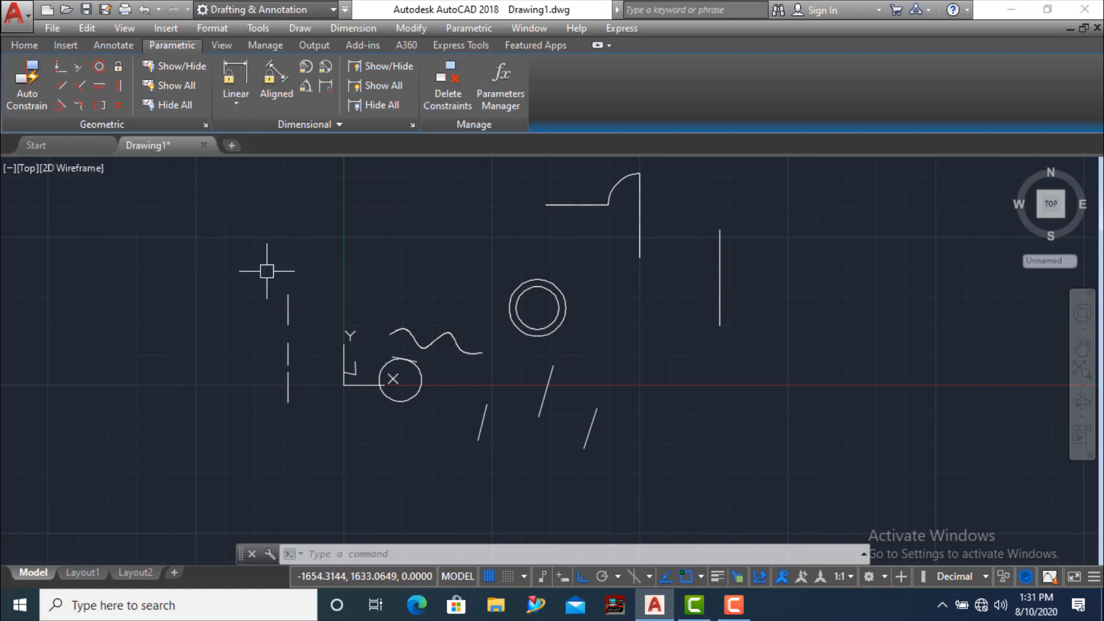
# - Stretch the lower end of the topmost vertical line west of the origin downward by about 90 units
pyautogui.scroll(2, 537, 307)
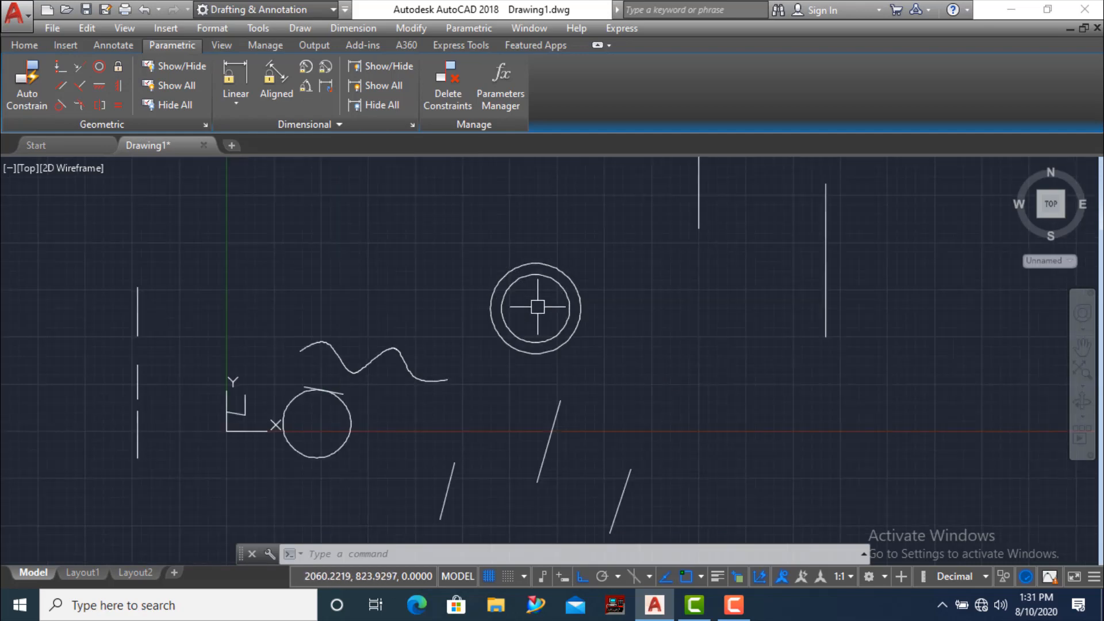
pyautogui.scroll(-2, 537, 307)
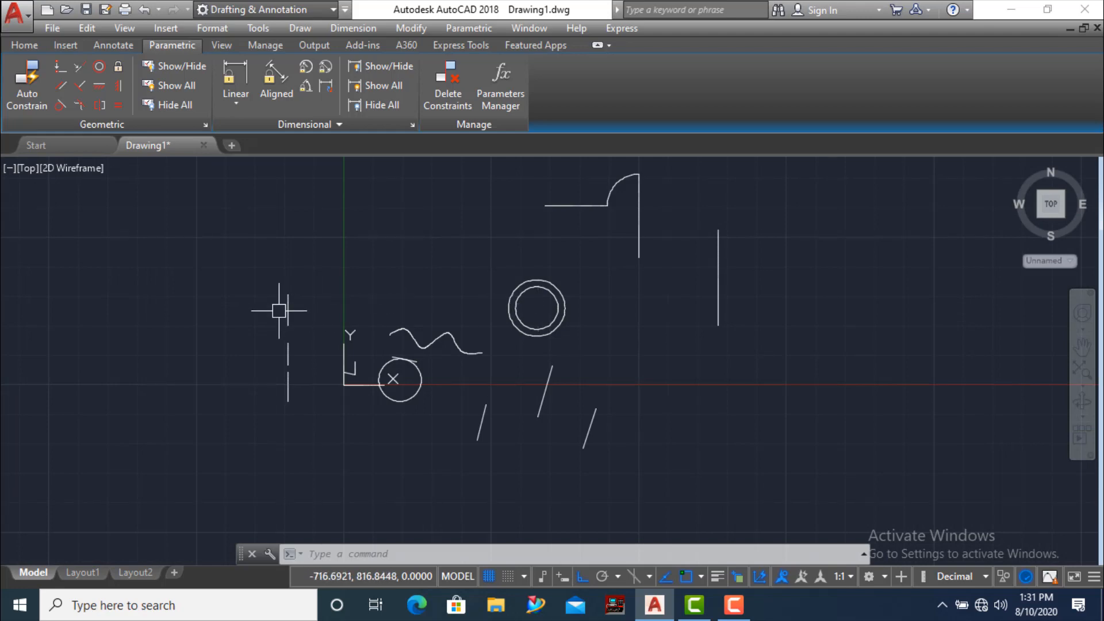
pyautogui.scroll(5, 276, 307)
pyautogui.click(308, 352)
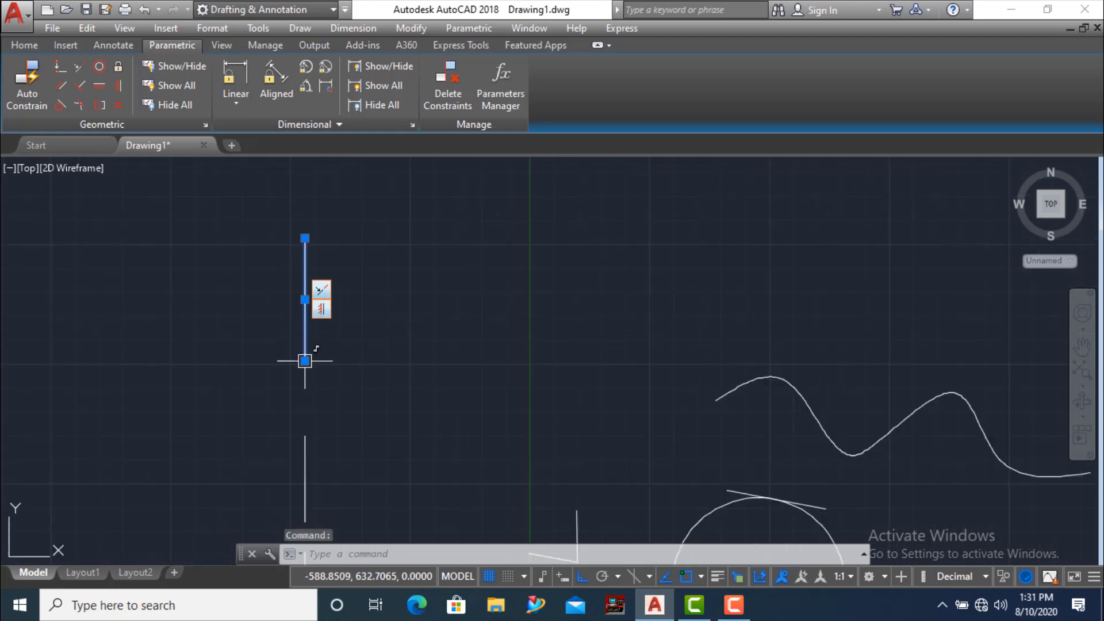
pyautogui.click(306, 359)
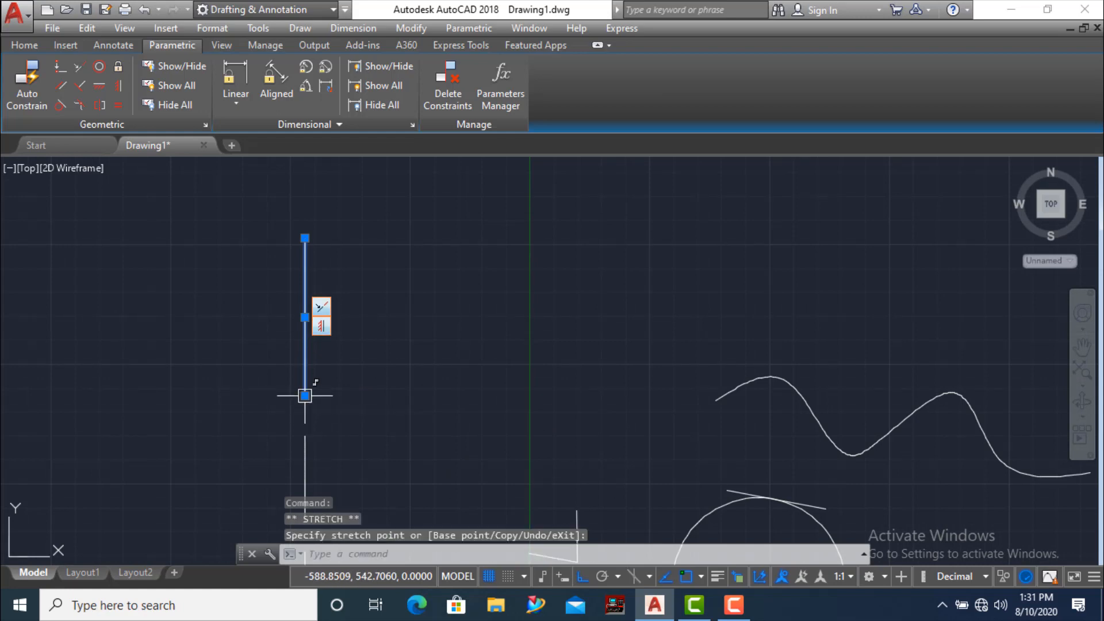
pyautogui.scroll(-5, 294, 354)
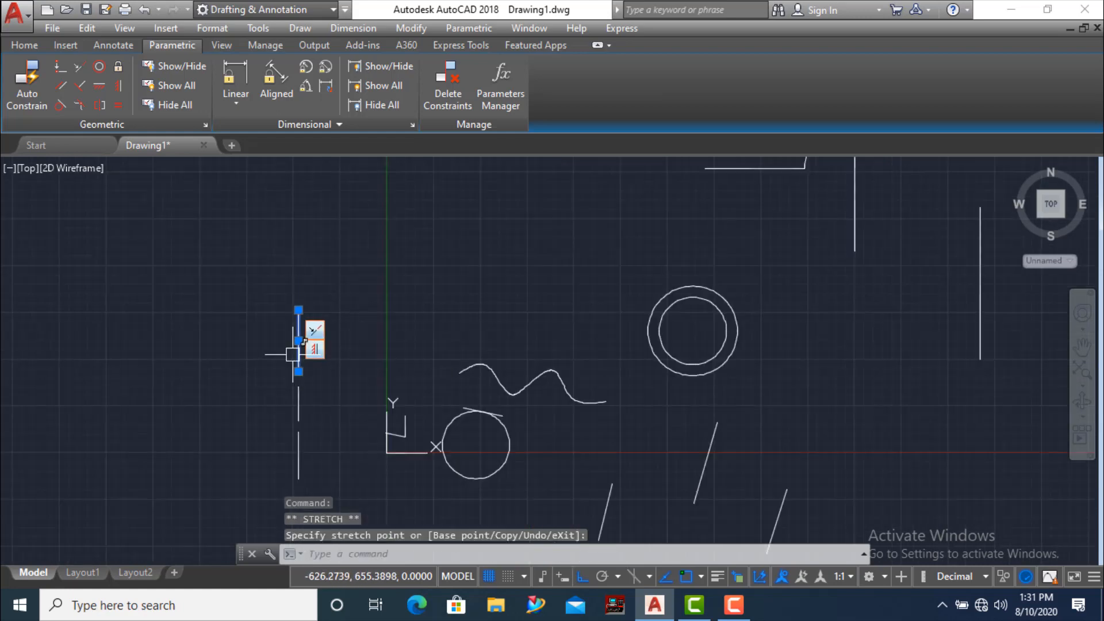
# - Enlarge the outer concentric circle by stretching its left quadrant outward
pyautogui.click(660, 297)
pyautogui.scroll(4, 663, 323)
pyautogui.click(636, 336)
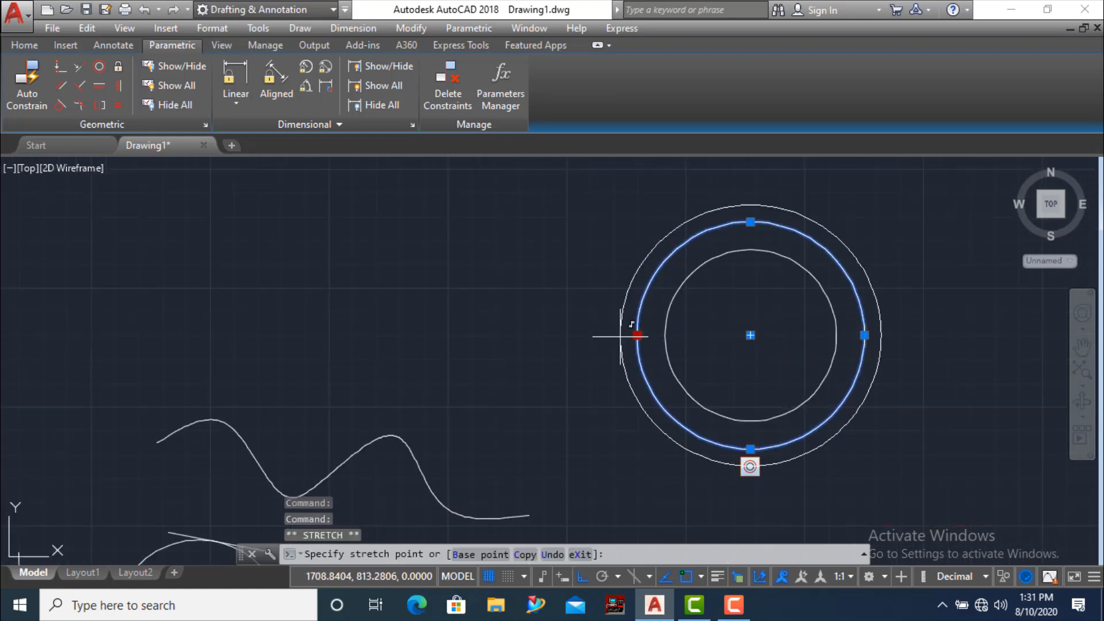
pyautogui.click(594, 335)
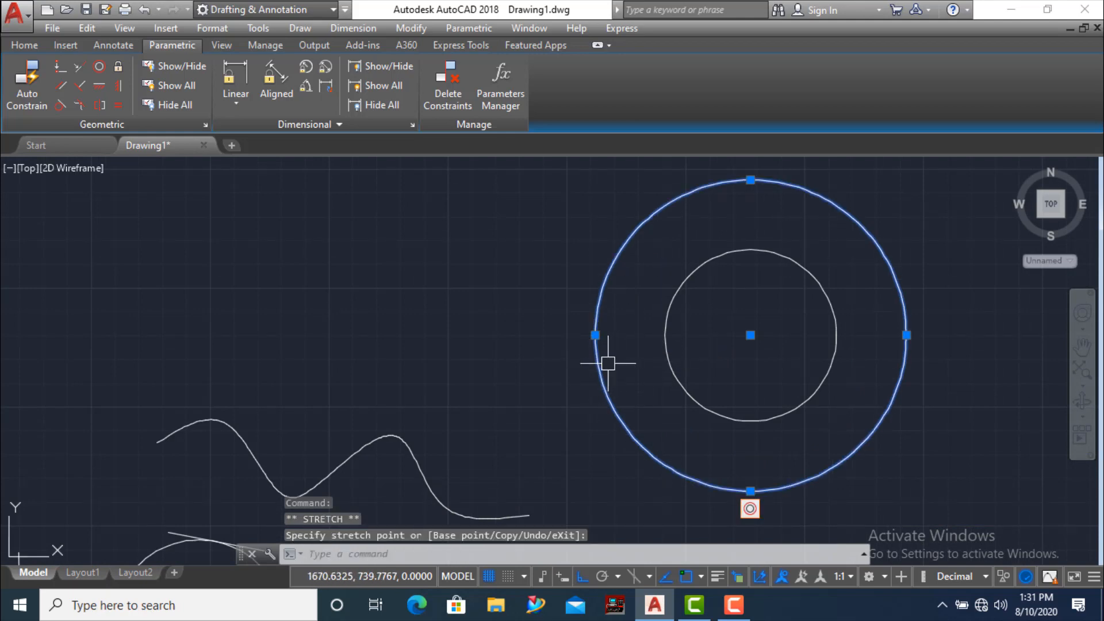
pyautogui.scroll(-1, 607, 363)
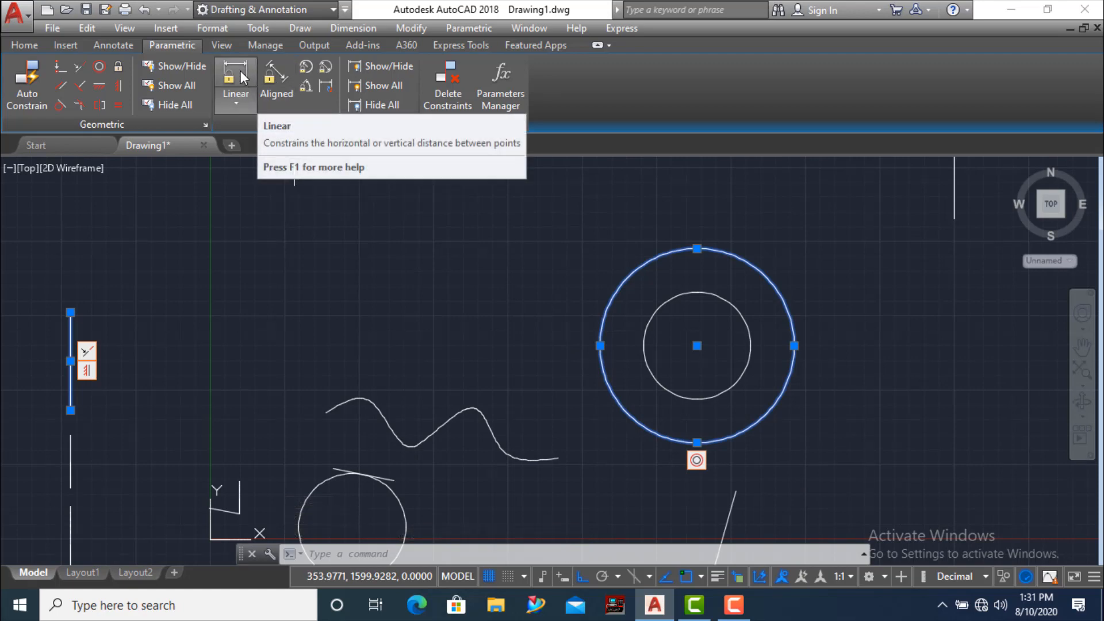
# - Add a Linear dimensional constraint between the midpoint and lower end of the topmost vertical line west of the origin, keeping the offered value
pyautogui.scroll(-1, 280, 162)
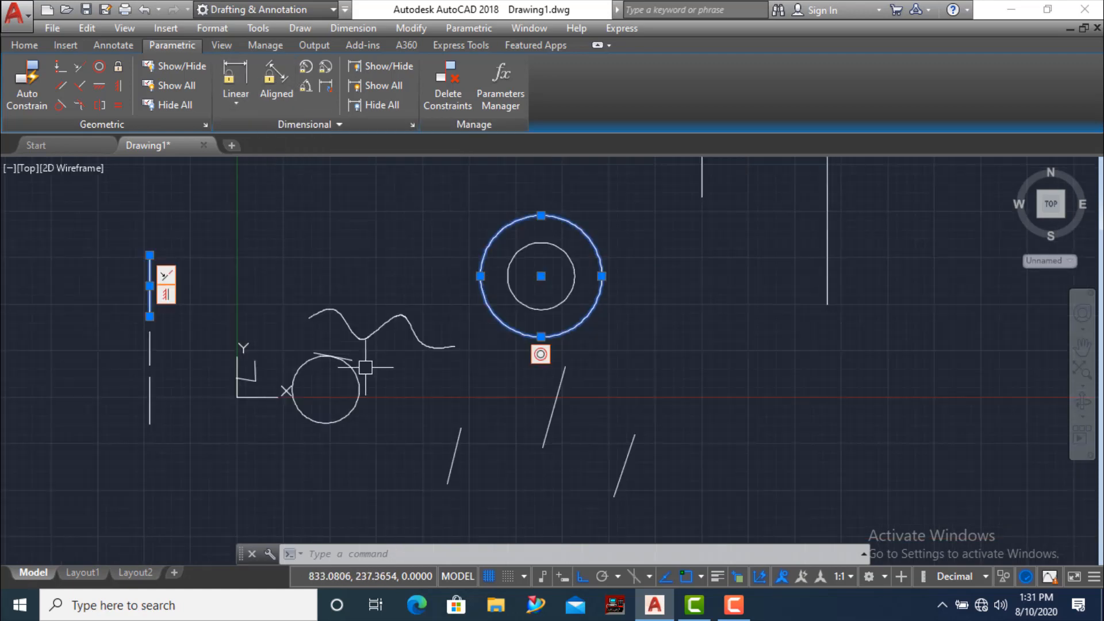
pyautogui.scroll(-1, 449, 418)
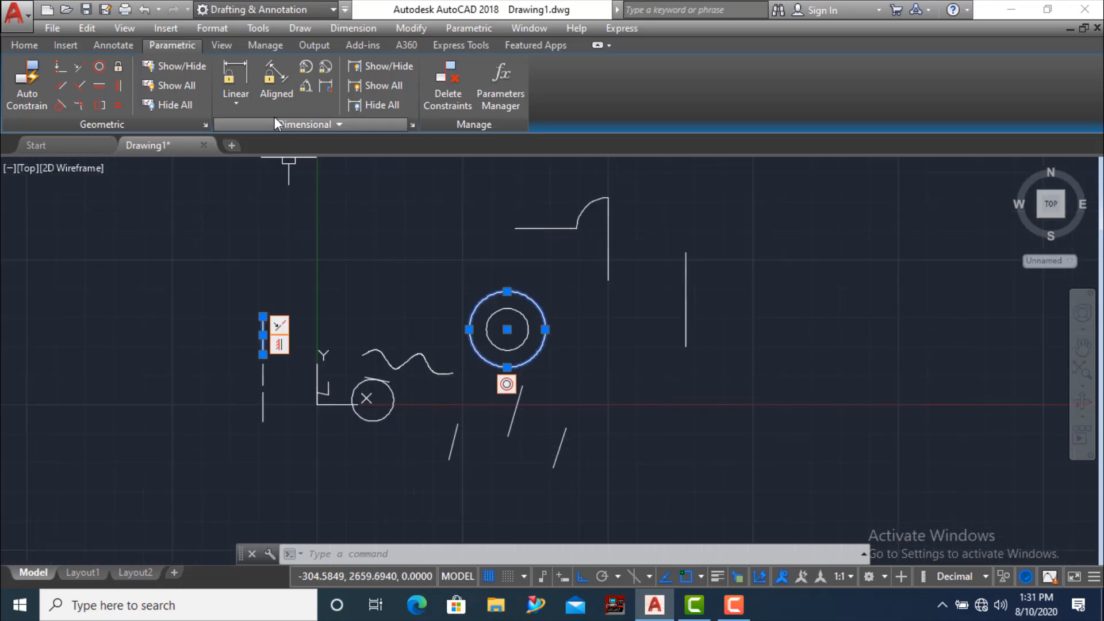
pyautogui.click(236, 71)
pyautogui.scroll(1, 266, 334)
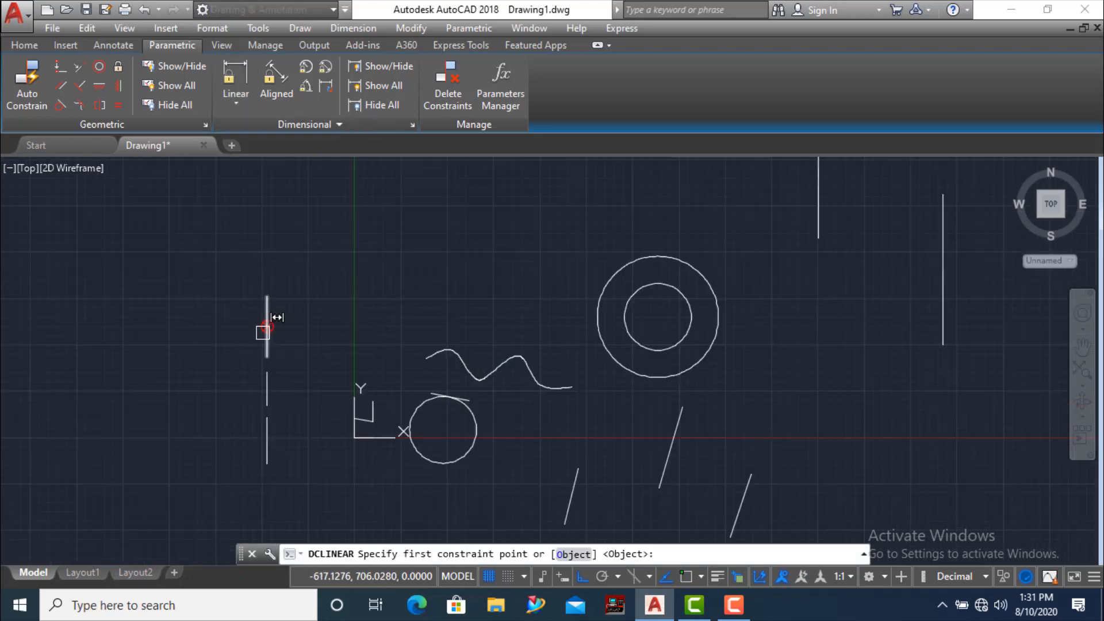
pyautogui.click(267, 318)
pyautogui.click(260, 351)
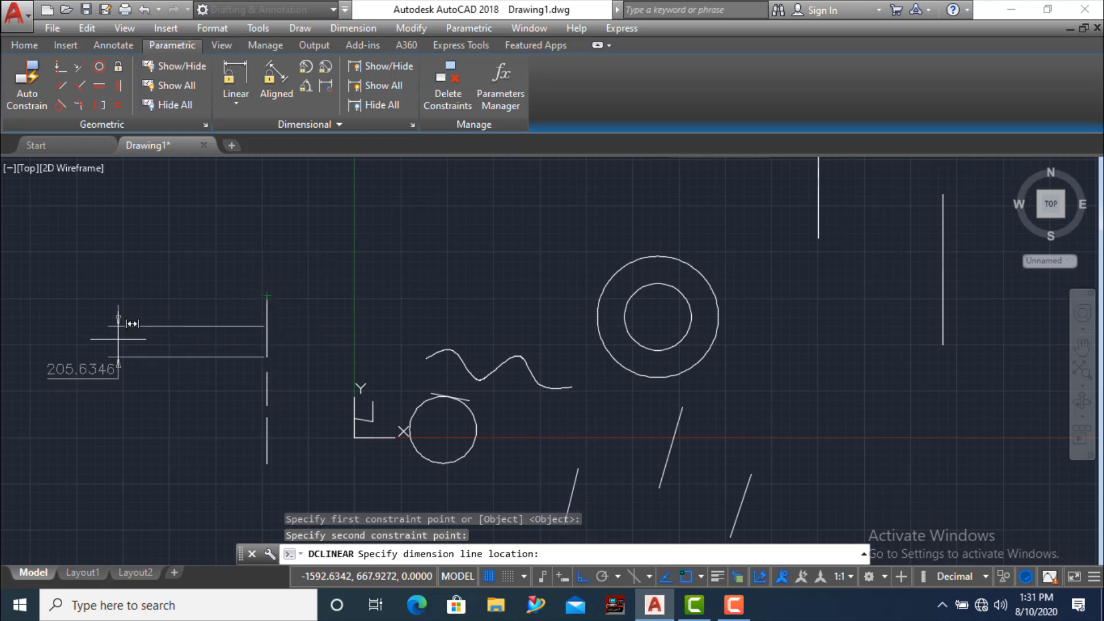
pyautogui.click(266, 368)
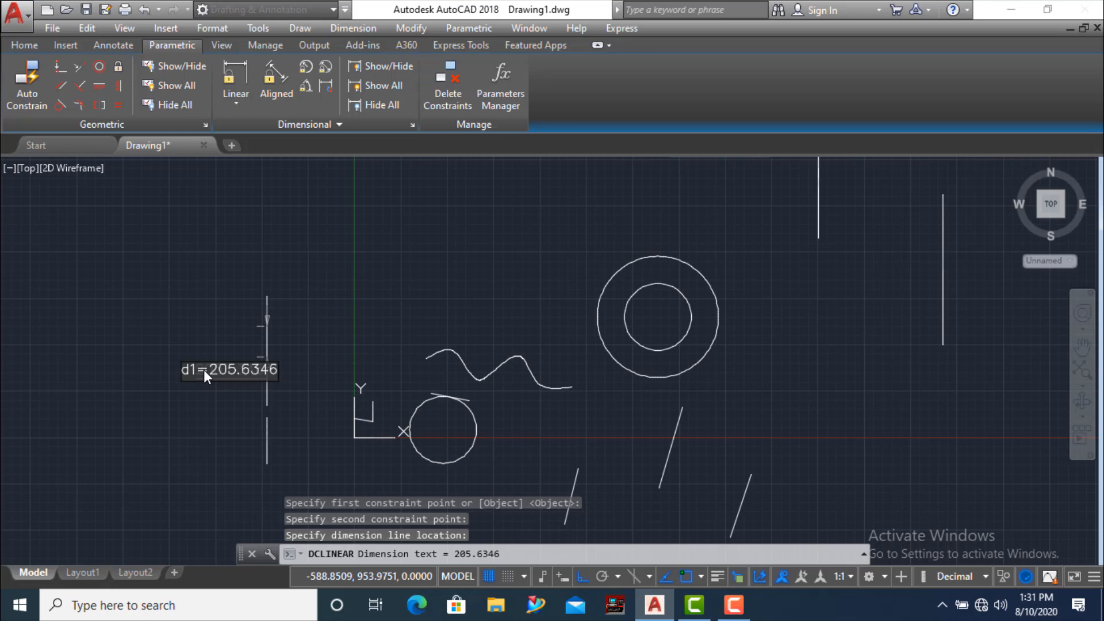
pyautogui.press('Return')
pyautogui.press('Return')
pyautogui.scroll(4, 296, 347)
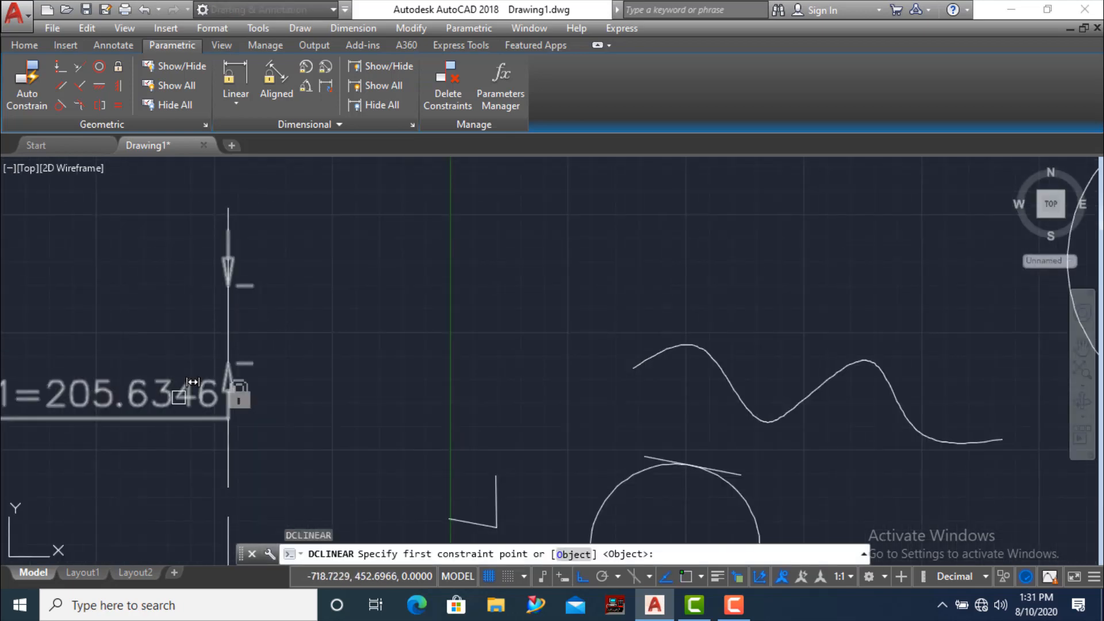
pyautogui.scroll(-2, 217, 422)
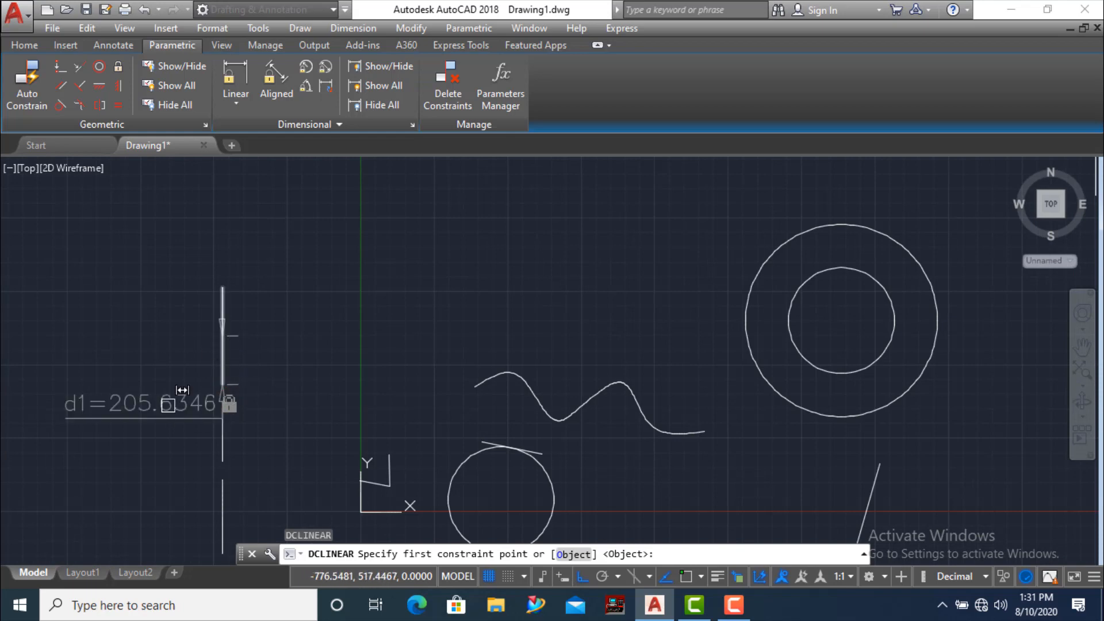
pyautogui.scroll(-2, 183, 390)
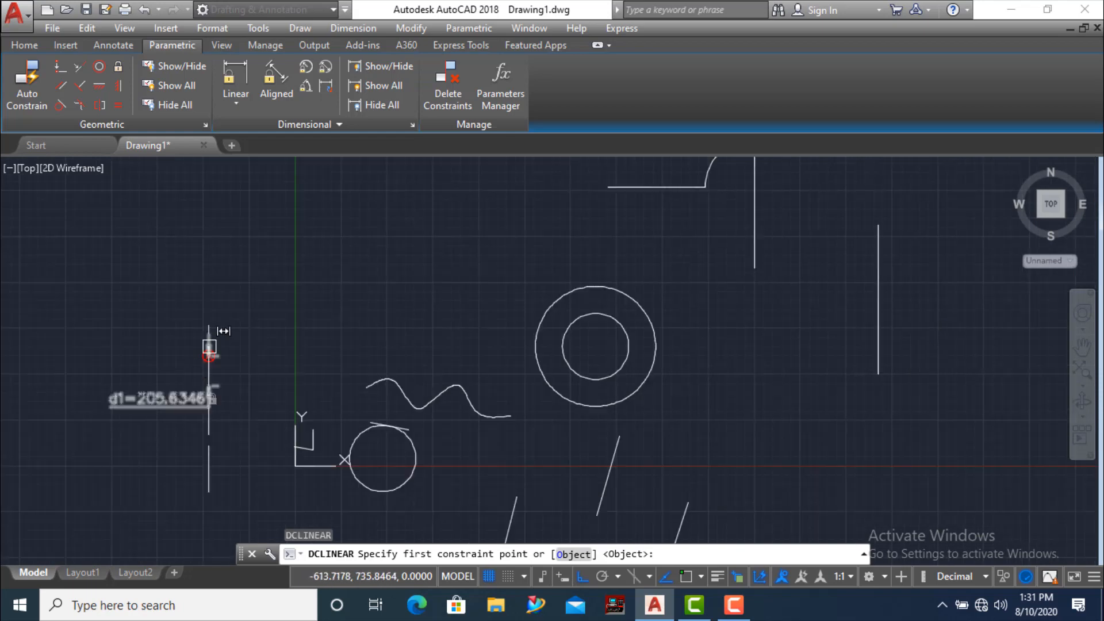
pyautogui.scroll(2, 589, 323)
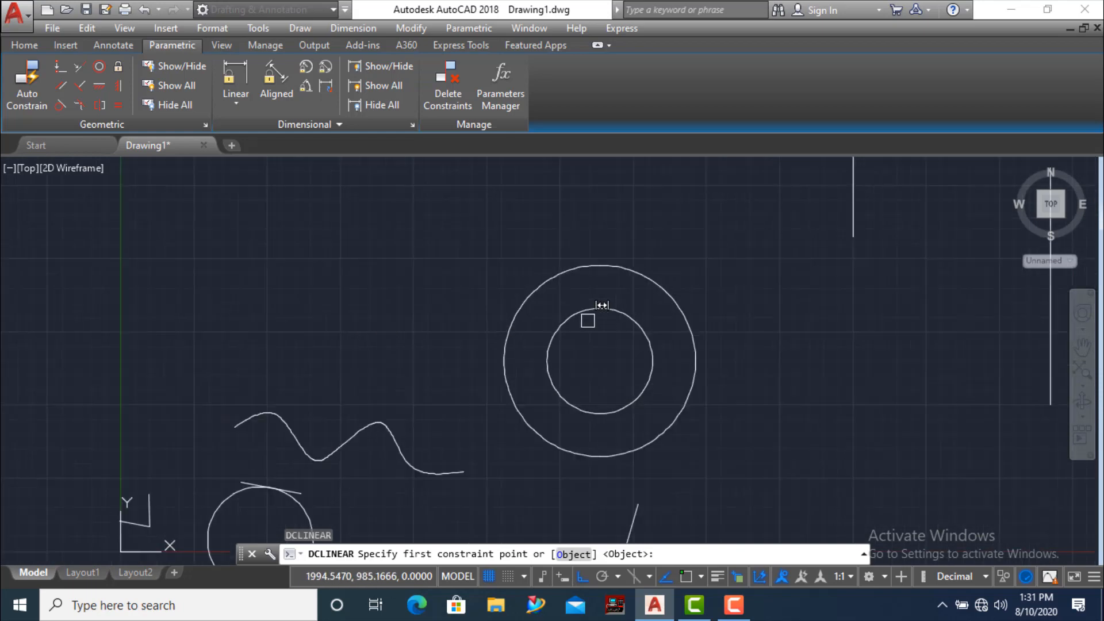
pyautogui.click(553, 280)
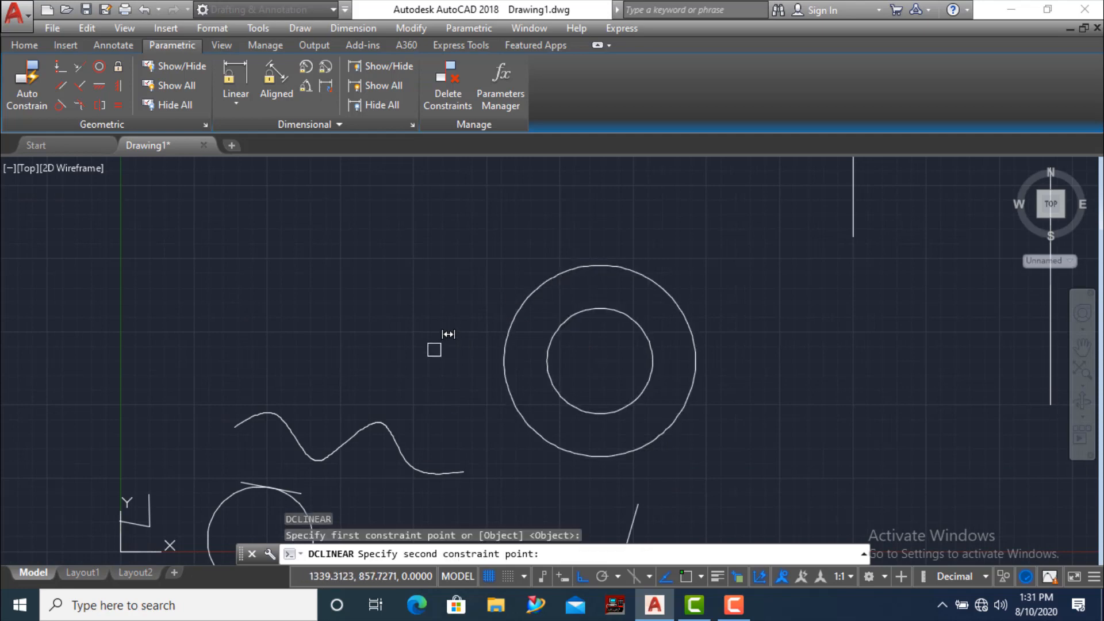
pyautogui.press('Escape')
pyautogui.press('Escape')
# - Stretch the left quadrant of the outer concentric circle outward to a radius of about 488
pyautogui.scroll(-2, 448, 330)
pyautogui.click(600, 295)
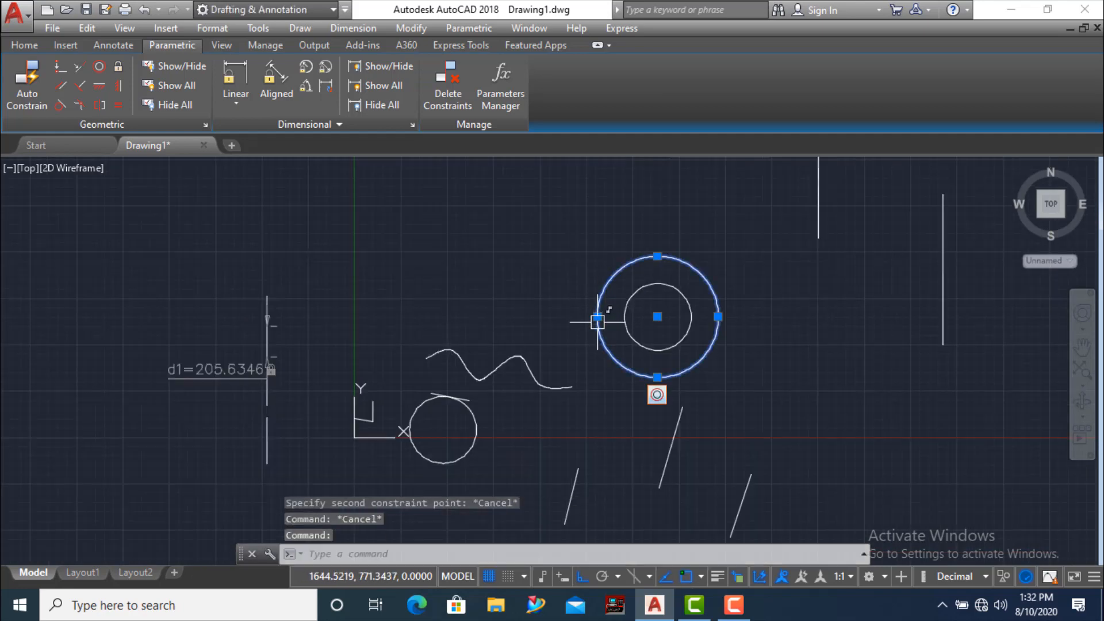
pyautogui.click(597, 319)
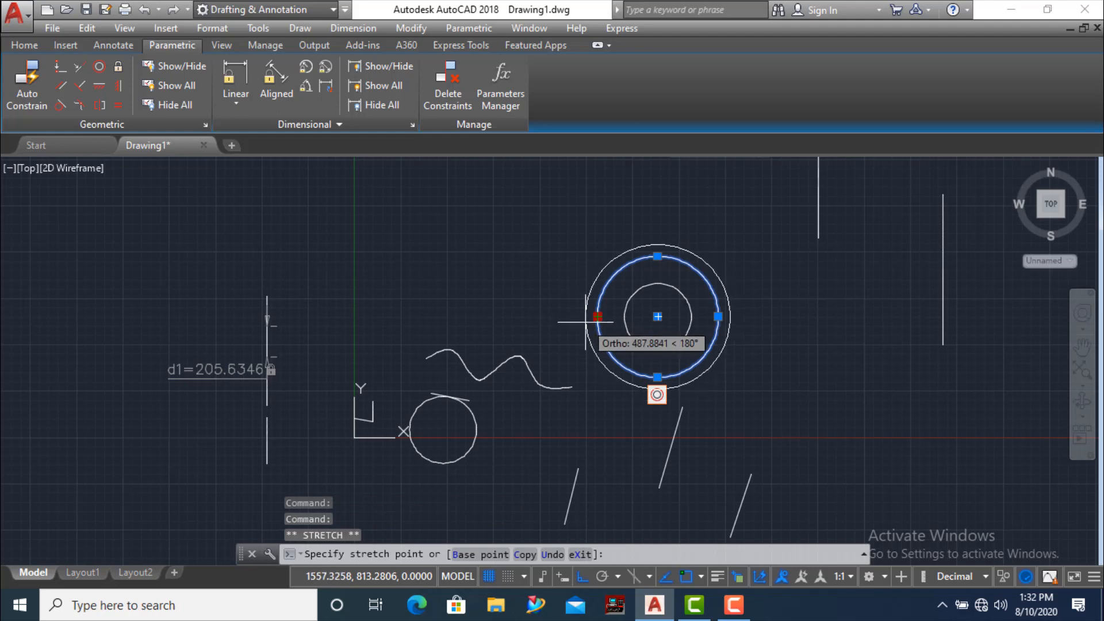
pyautogui.click(586, 321)
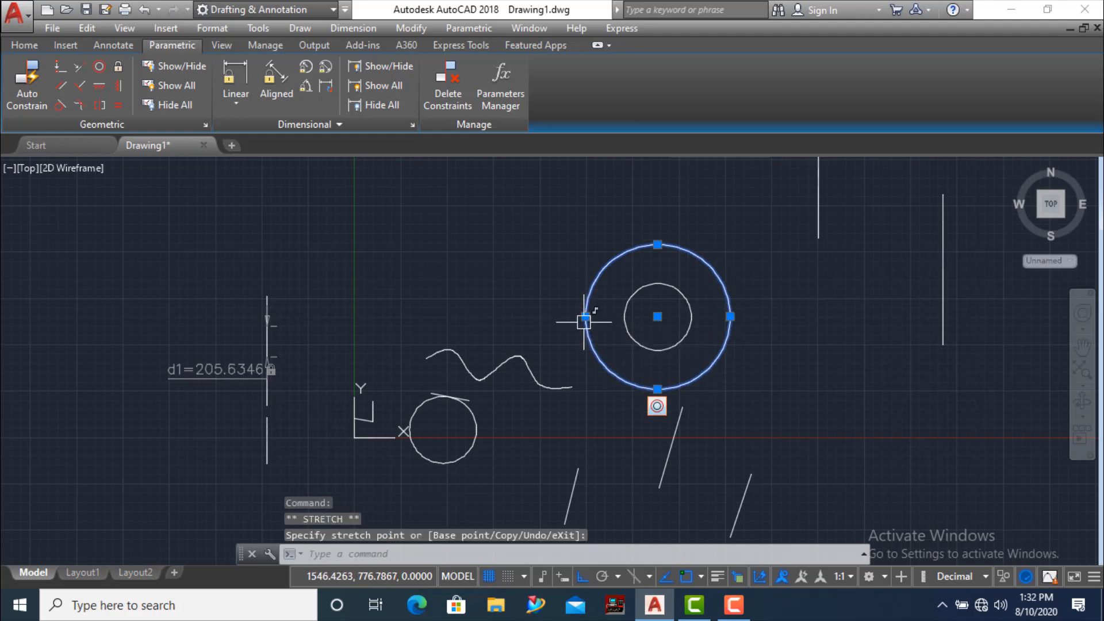
# - Add a Radius dimensional constraint to the outer concentric circle, keeping the offered value
pyautogui.click(306, 68)
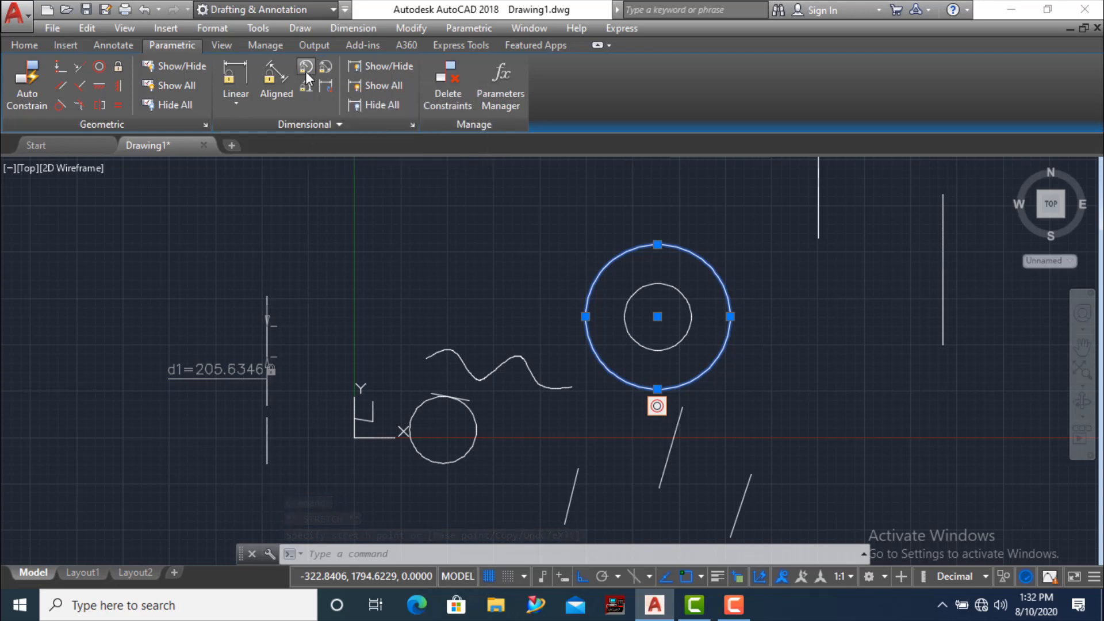
pyautogui.click(588, 300)
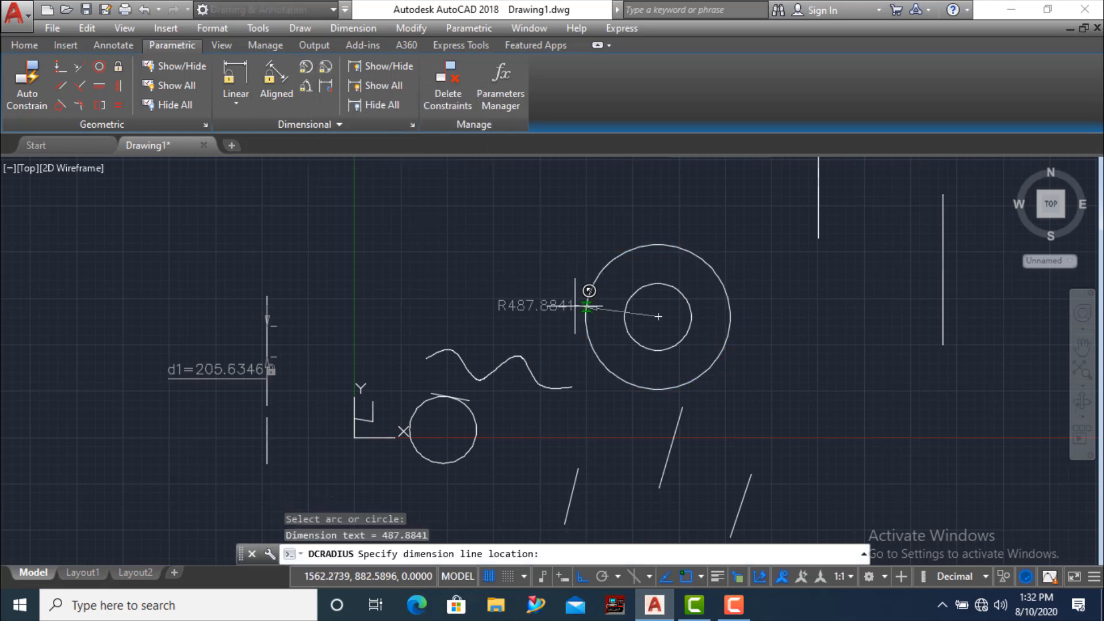
pyautogui.click(544, 315)
pyautogui.press('Return')
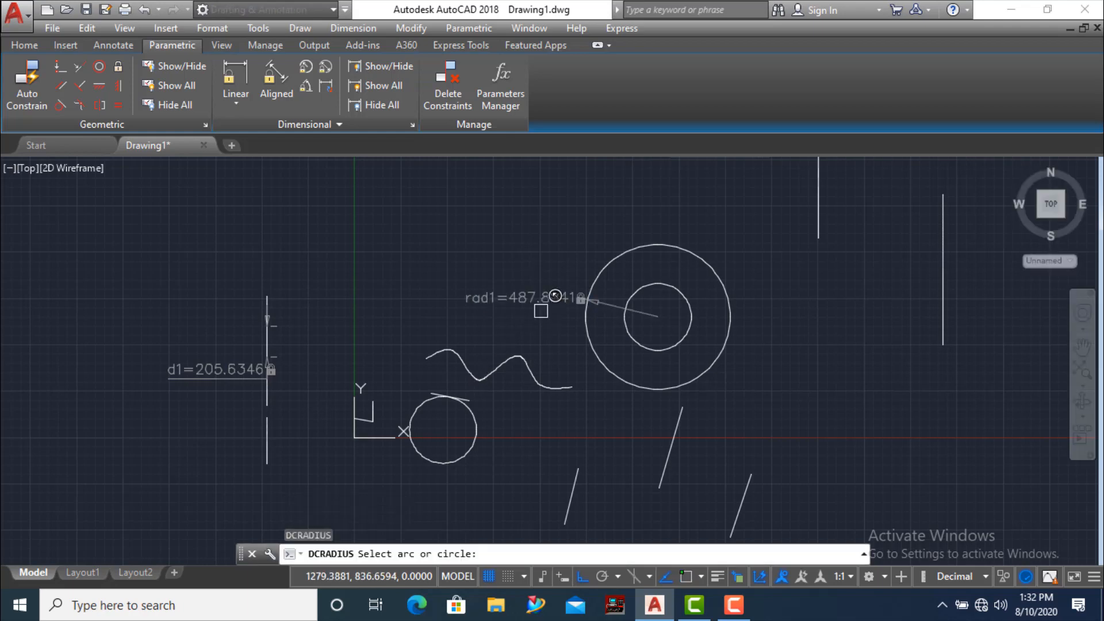
pyautogui.press('Escape')
# - Try to stretch the left quadrant of the radius-constrained outer circle outward
pyautogui.scroll(2, 547, 313)
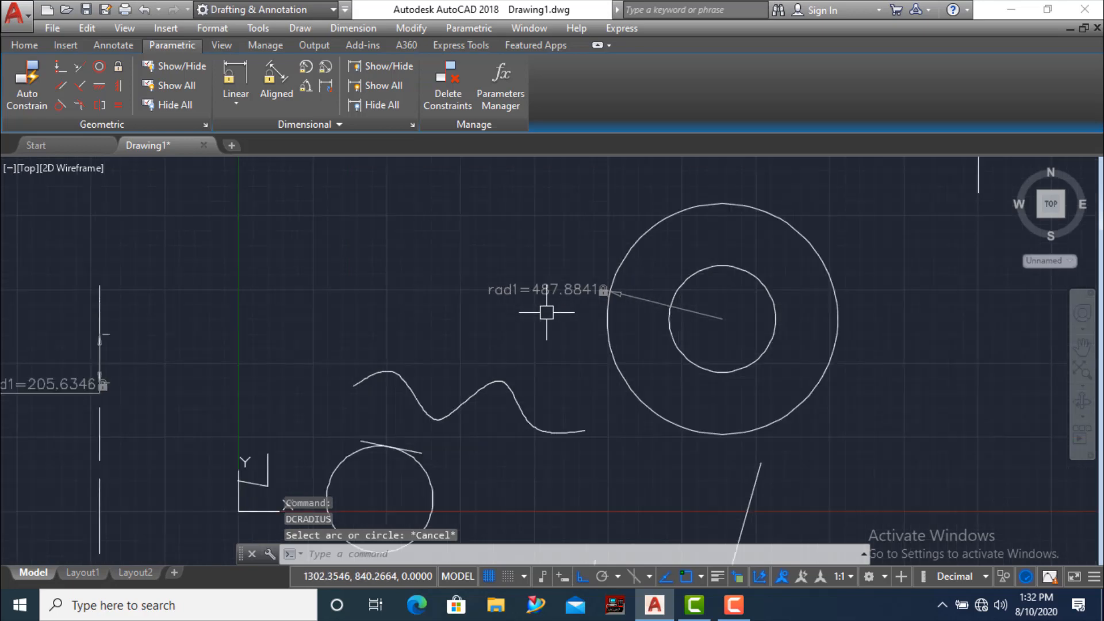
pyautogui.click(606, 338)
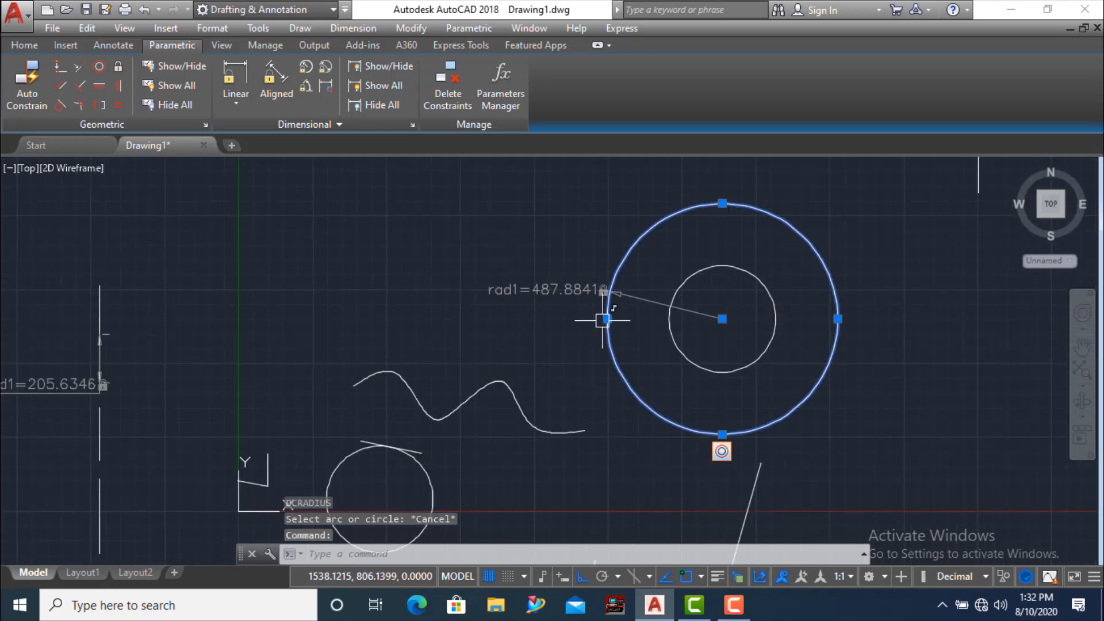
pyautogui.click(607, 318)
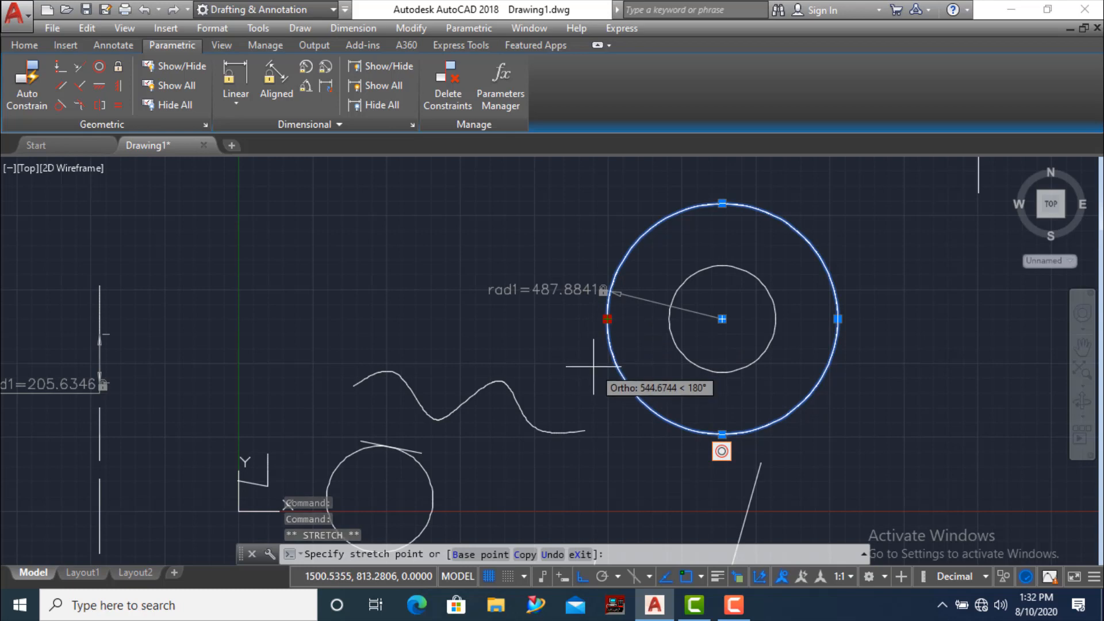
pyautogui.press('Escape')
pyautogui.scroll(-2, 470, 328)
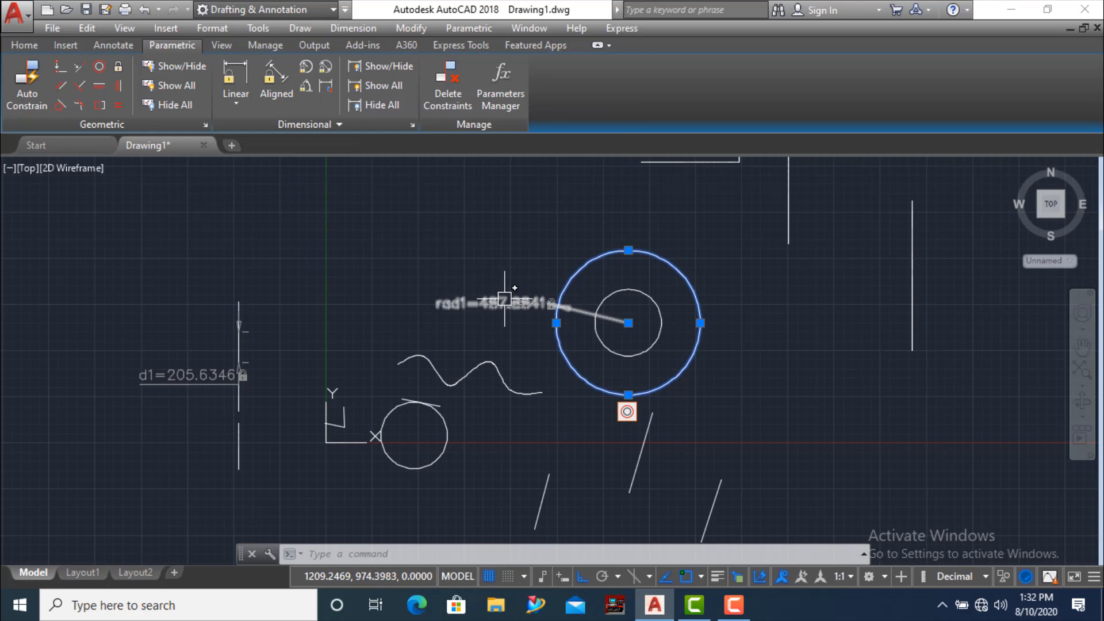
# - Hide all dimensional constraints, and display every geometric and dimensional constraint in the drawing again
pyautogui.click(387, 107)
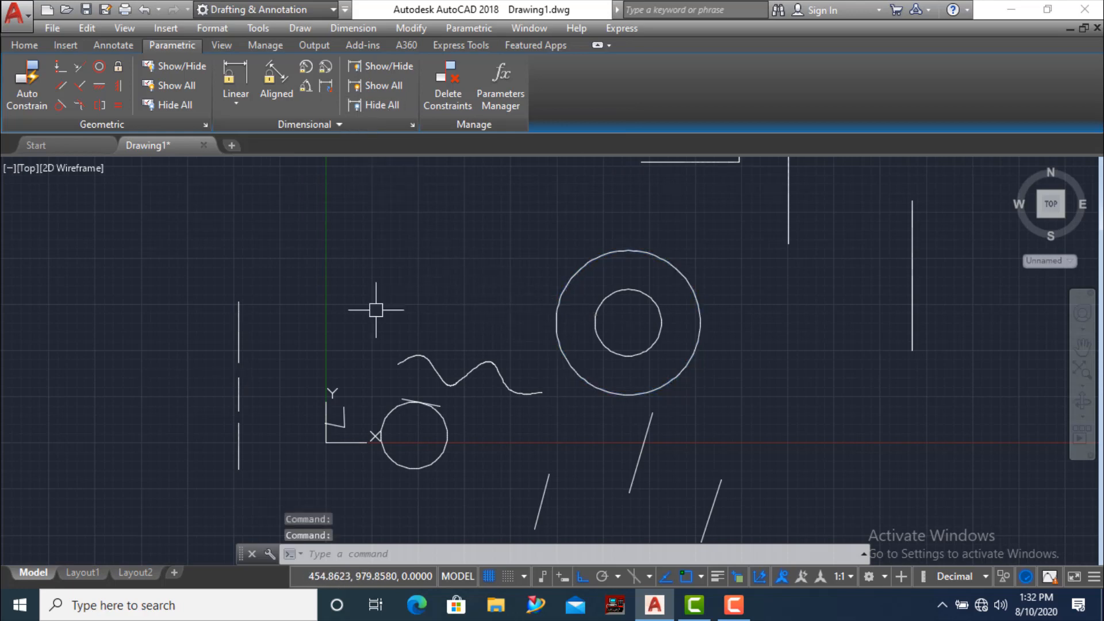
pyautogui.click(160, 86)
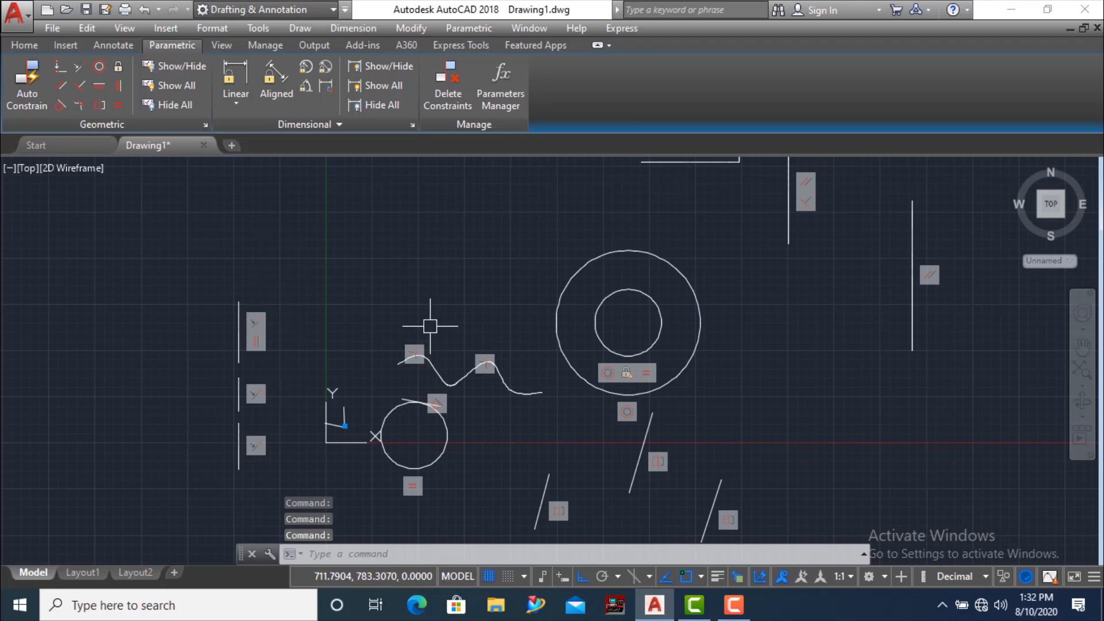
pyautogui.click(371, 87)
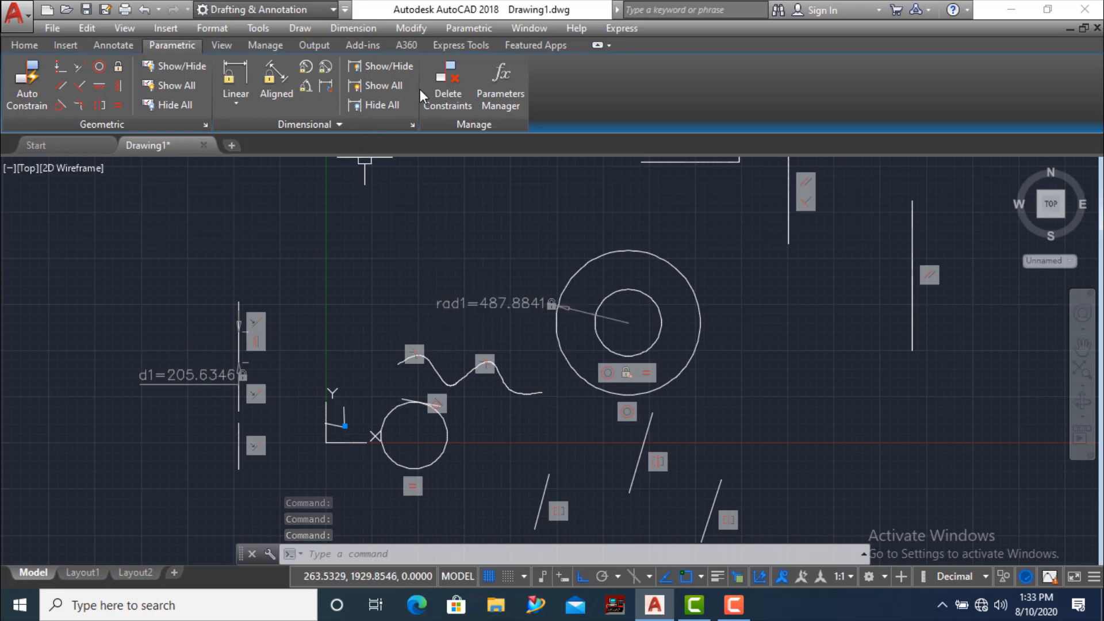
# - Delete all constraints from the horizontal line, the connecting arc and the adjoining vertical line northeast of the concentric circles
pyautogui.click(448, 106)
pyautogui.click(652, 298)
pyautogui.scroll(-2, 758, 357)
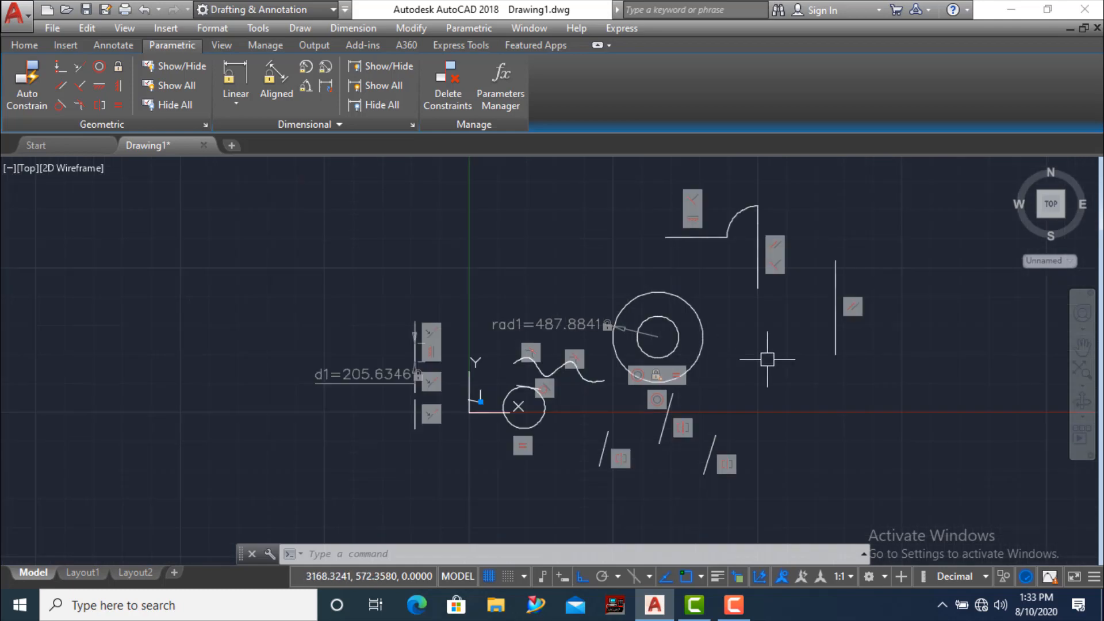
pyautogui.scroll(-2, 661, 327)
pyautogui.scroll(4, 724, 259)
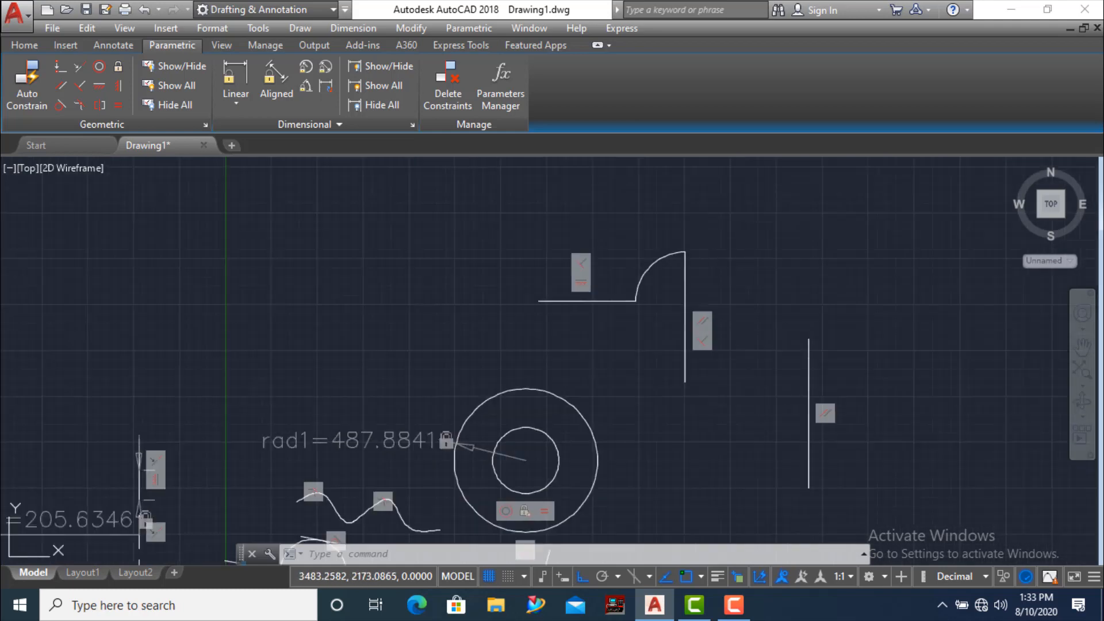
pyautogui.click(753, 206)
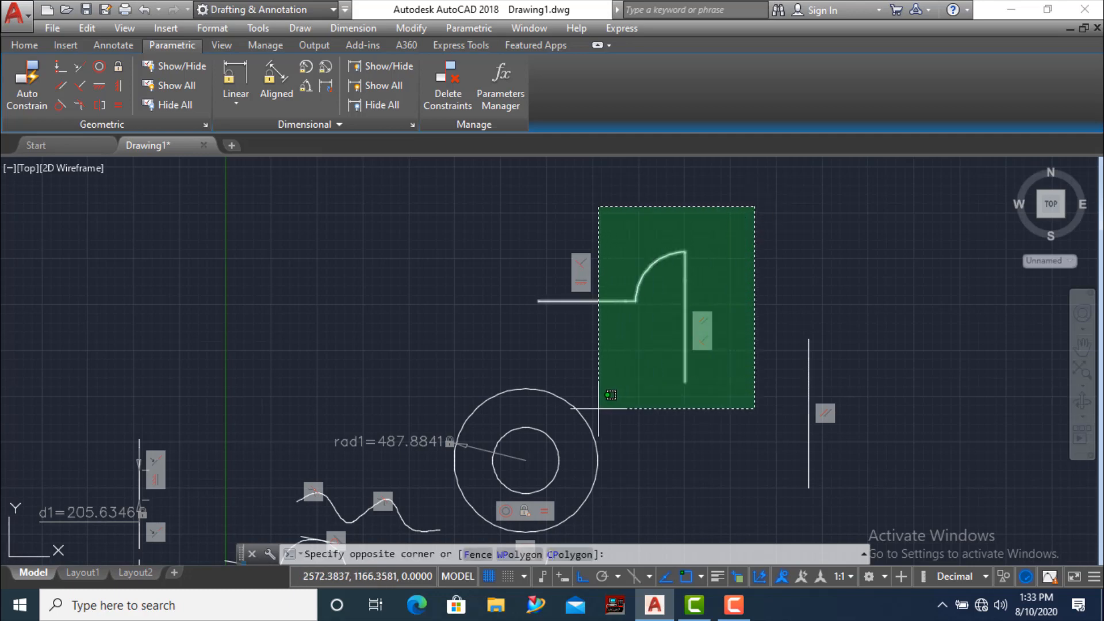
pyautogui.click(539, 385)
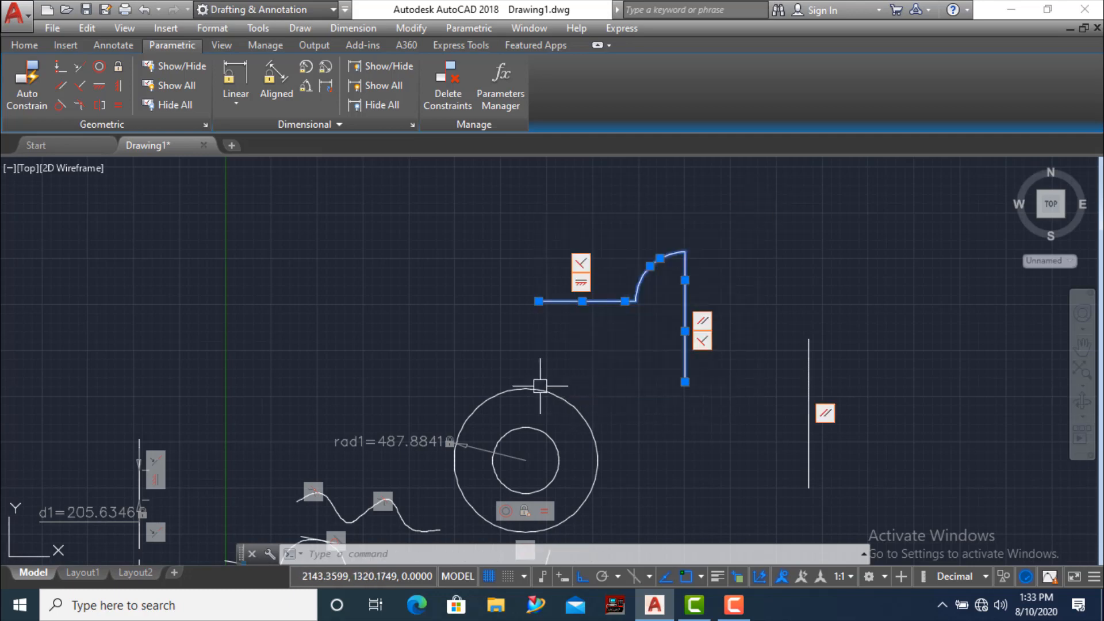
pyautogui.click(448, 101)
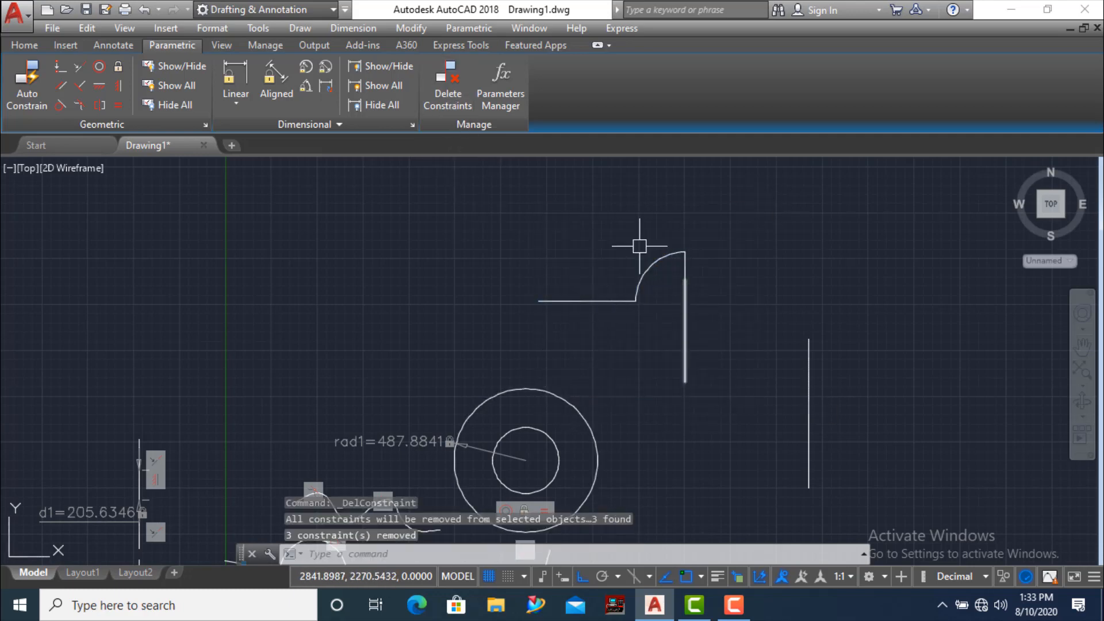
# - Move the unconstrained horizontal line beside the connecting arc downward by its midpoint
pyautogui.scroll(4, 633, 308)
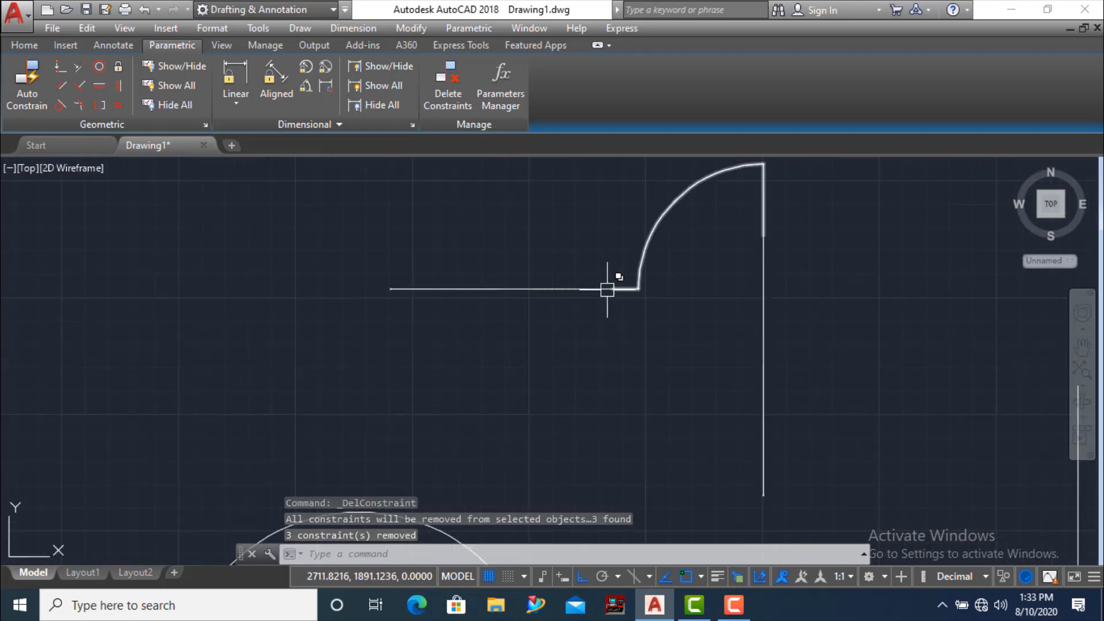
pyautogui.click(609, 289)
pyautogui.click(642, 372)
pyautogui.click(557, 342)
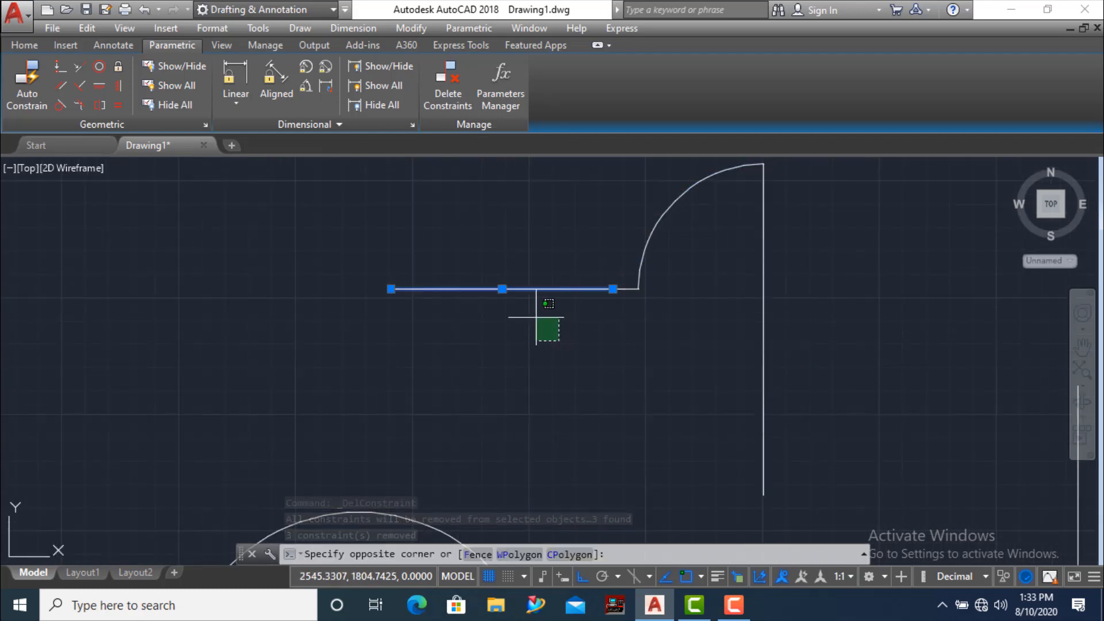
pyautogui.click(510, 337)
pyautogui.click(502, 289)
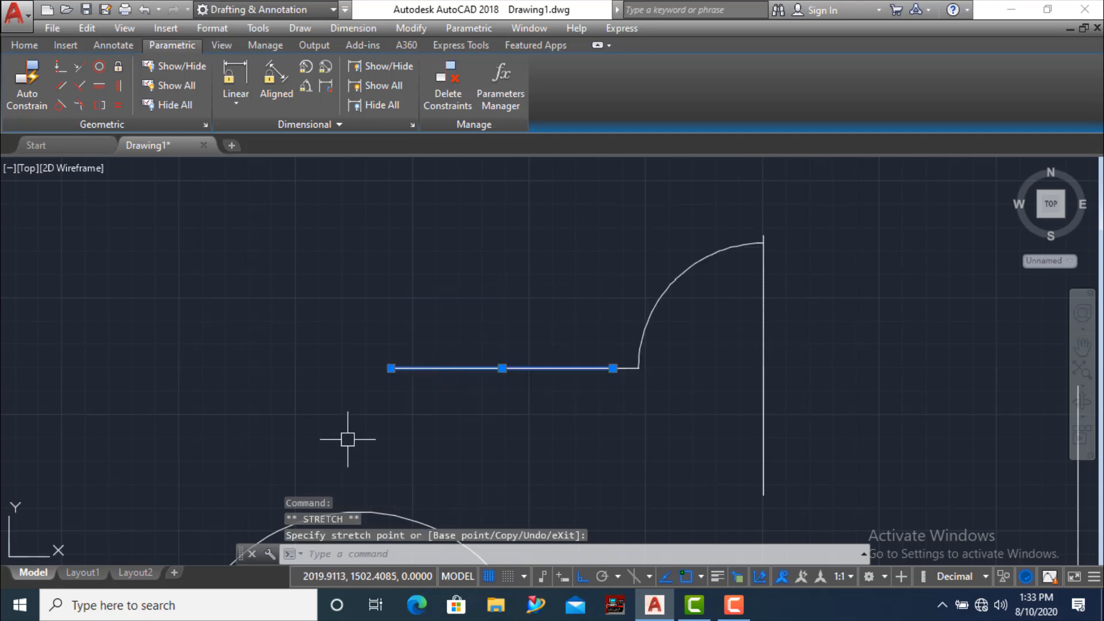
pyautogui.scroll(2, 628, 378)
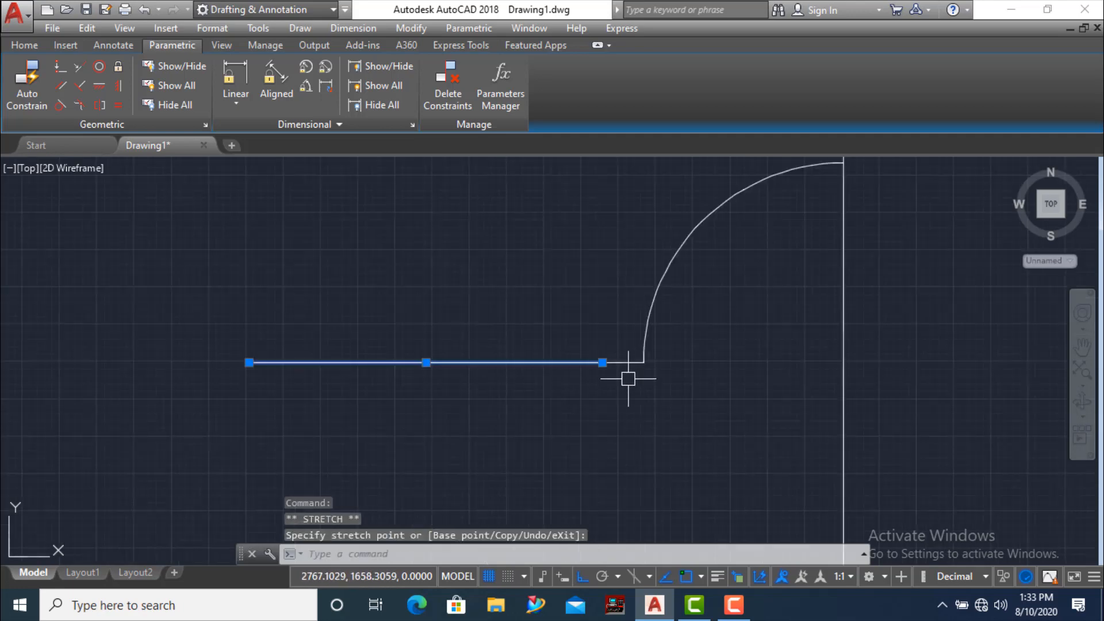
pyautogui.press('Escape')
pyautogui.scroll(-2, 632, 323)
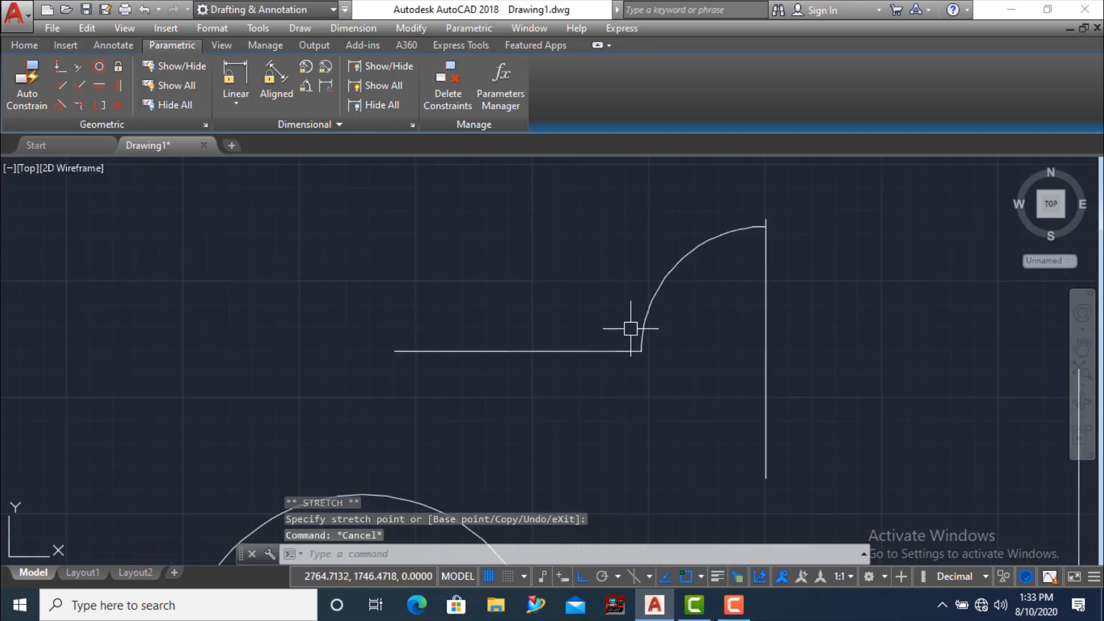
# - Shift the horizontal line beside the connecting arc to the west by its midpoint
pyautogui.click(621, 350)
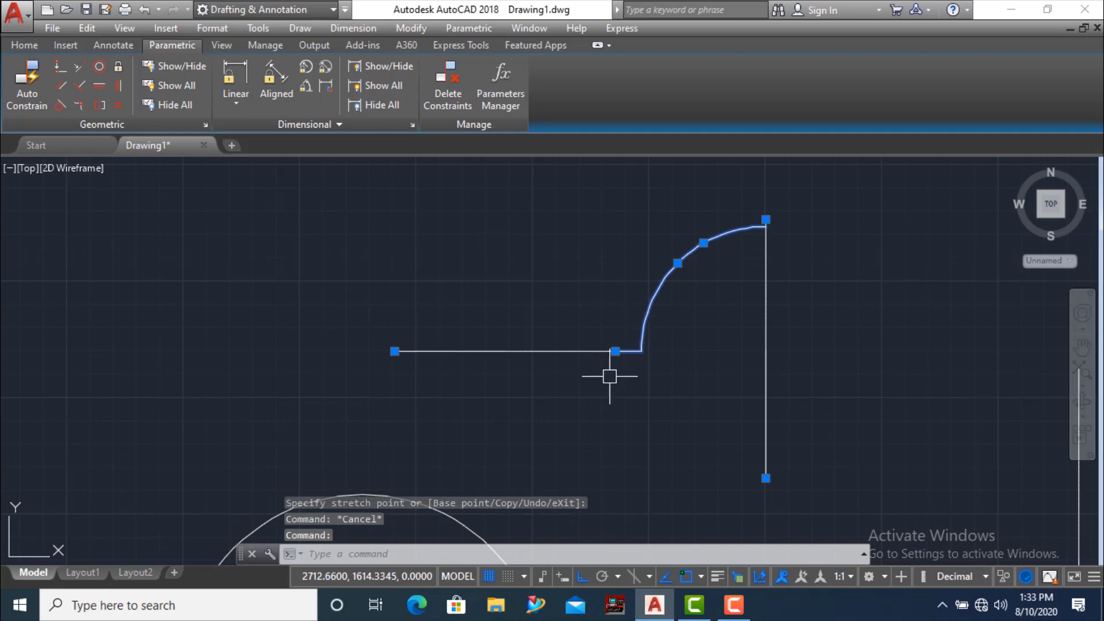
pyautogui.press('Escape')
pyautogui.click(584, 352)
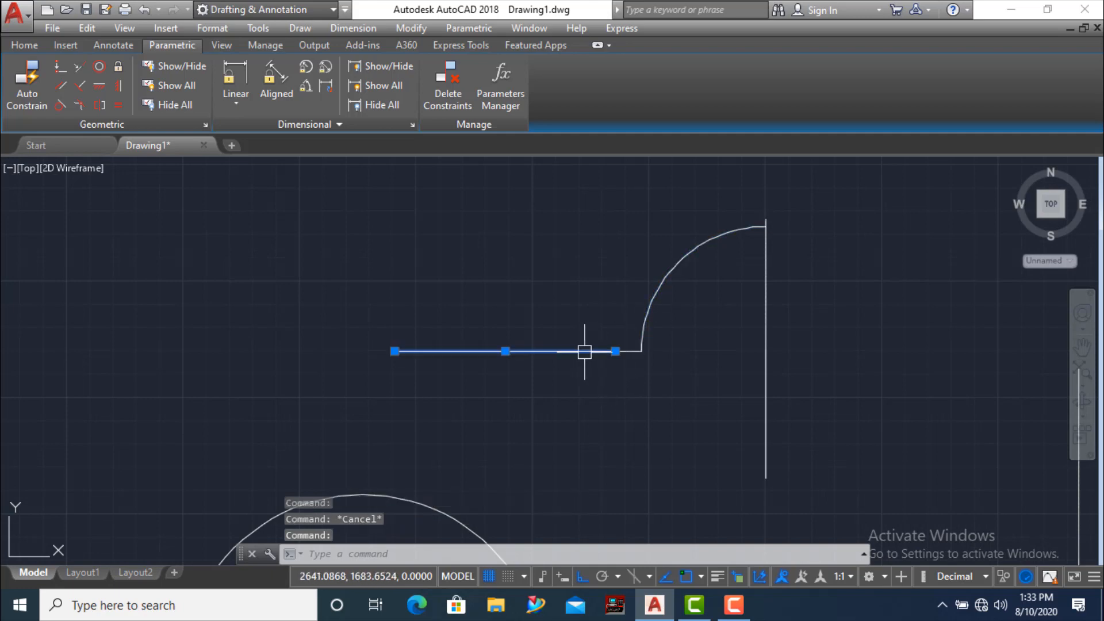
pyautogui.click(505, 351)
pyautogui.click(406, 411)
pyautogui.press('Escape')
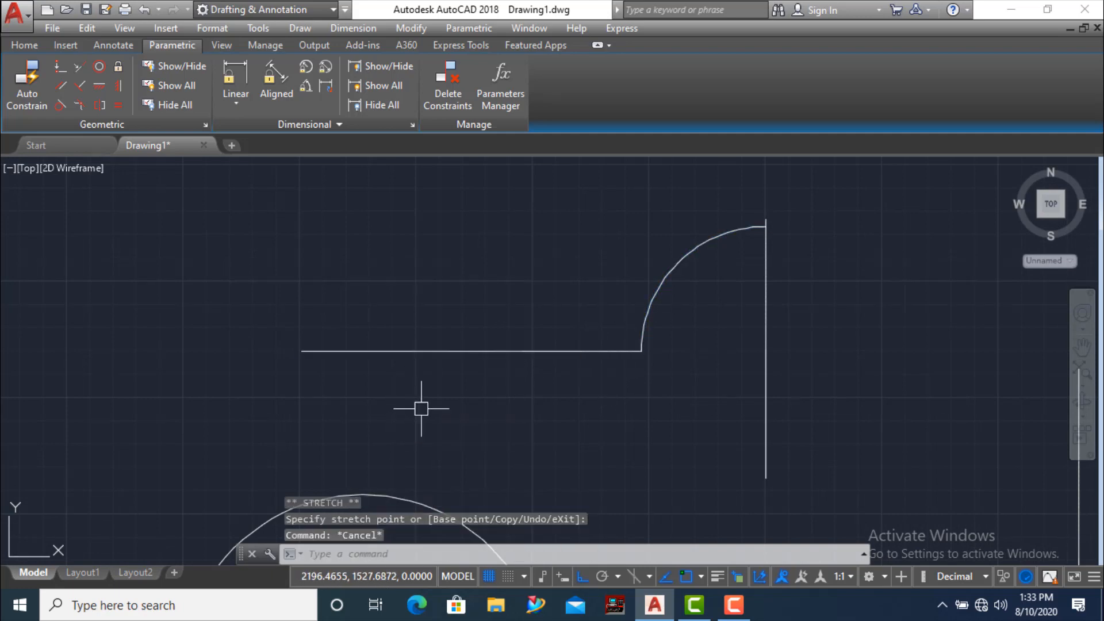
# - Try deleting the constraints once more from the horizontal line, the connecting arc and the adjoining vertical line
pyautogui.scroll(-1, 423, 404)
pyautogui.scroll(-1, 575, 316)
pyautogui.click(634, 282)
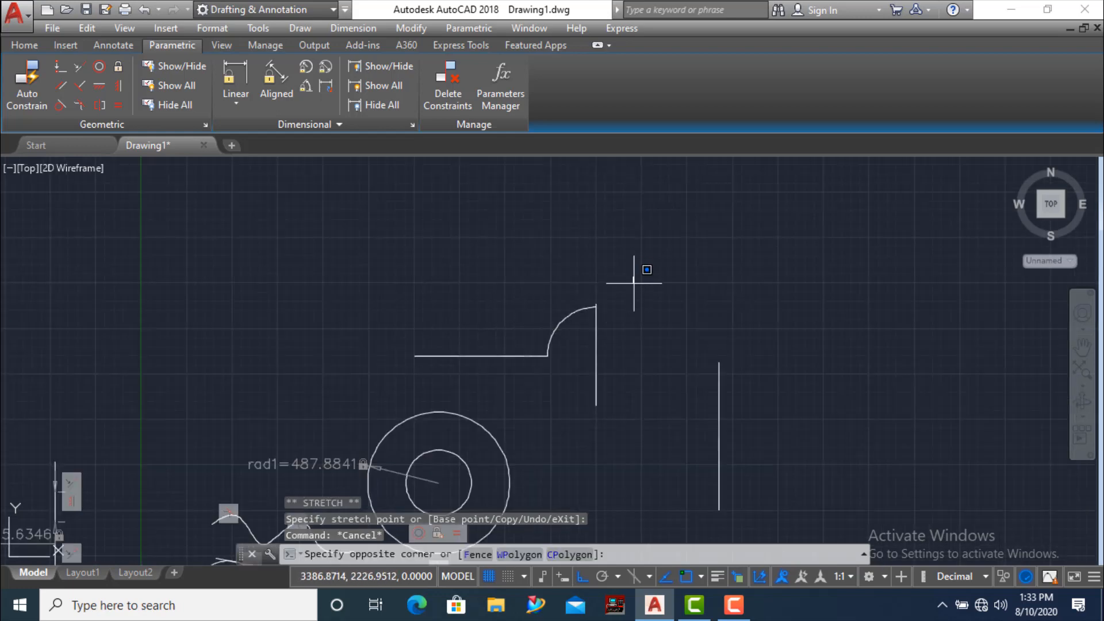
pyautogui.click(402, 399)
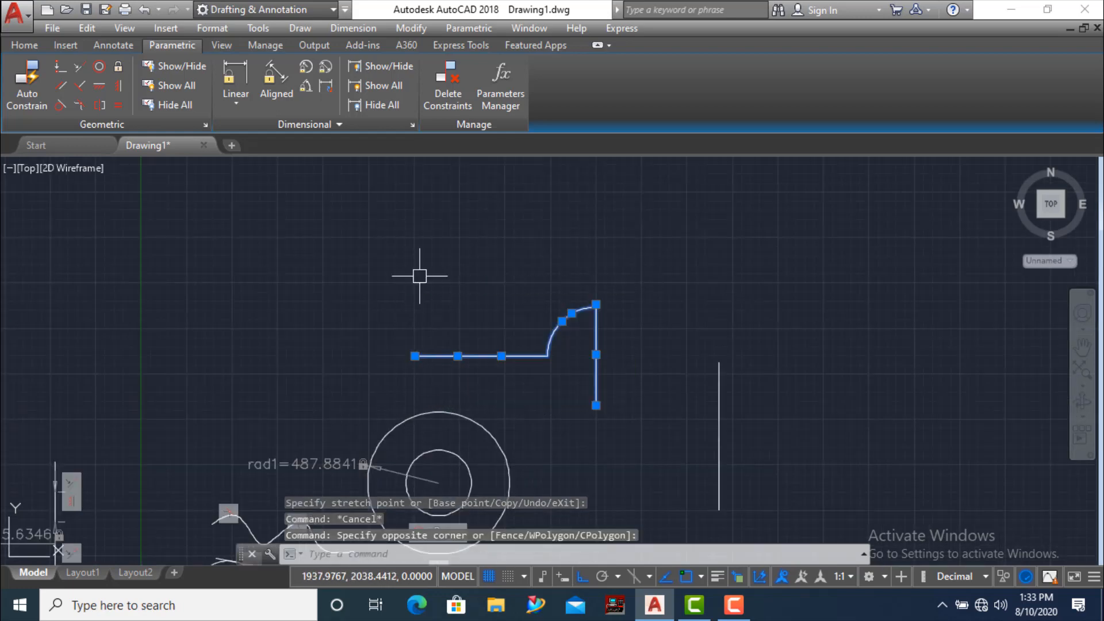
pyautogui.click(448, 86)
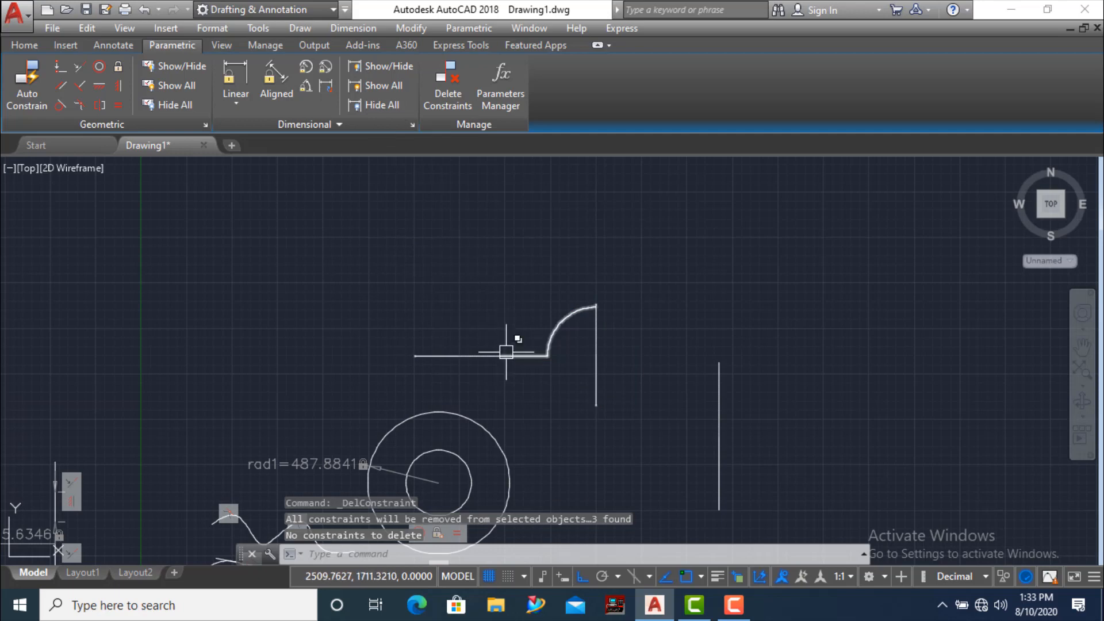
# - Stretch the connecting arc's grip at the horizontal line's west end straight upward, away from the line
pyautogui.click(502, 354)
pyautogui.click(415, 355)
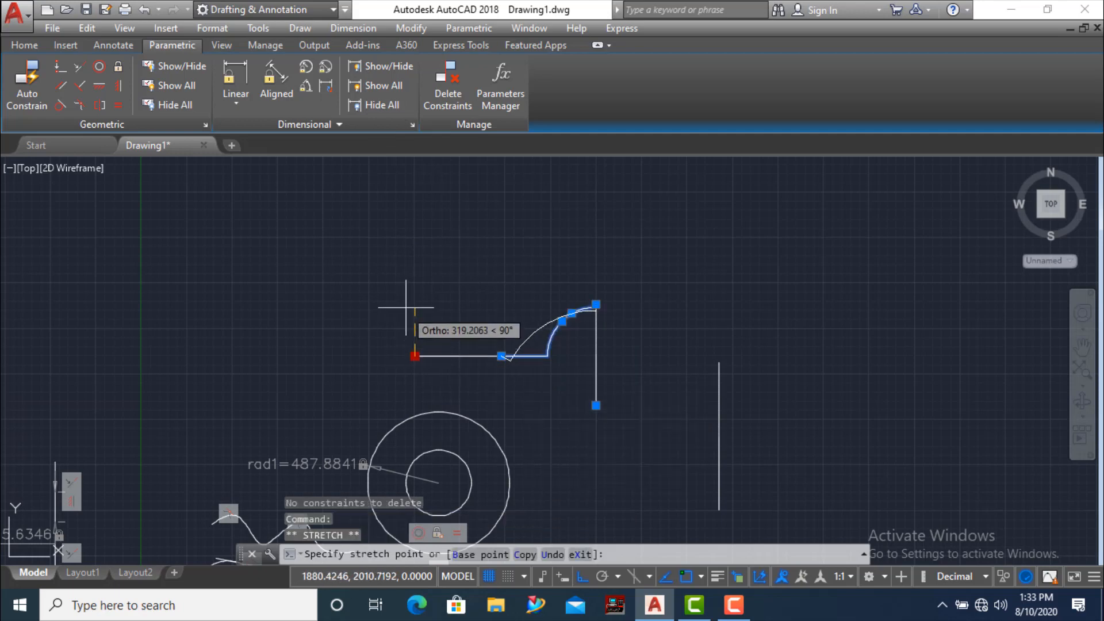
pyautogui.click(435, 274)
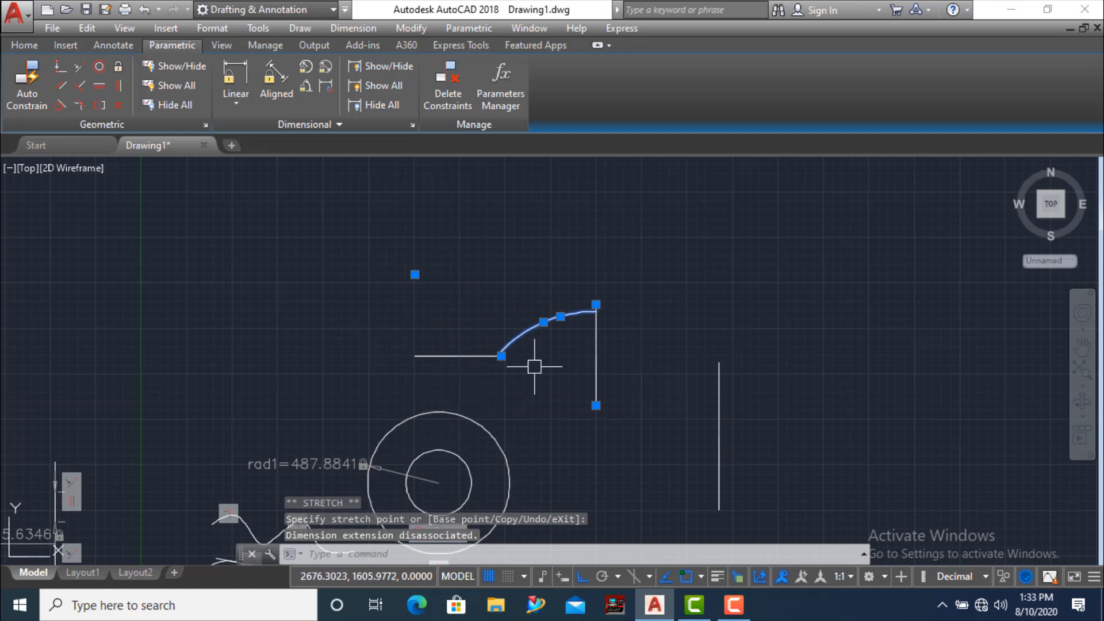
pyautogui.scroll(-1, 552, 335)
pyautogui.scroll(2, 564, 370)
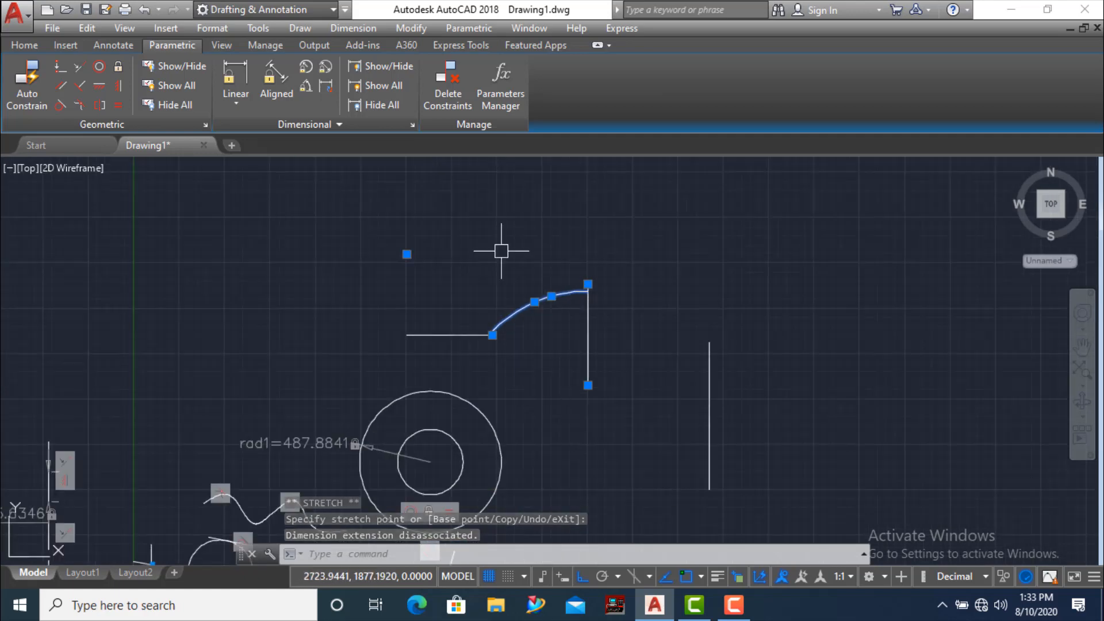
pyautogui.press('Escape')
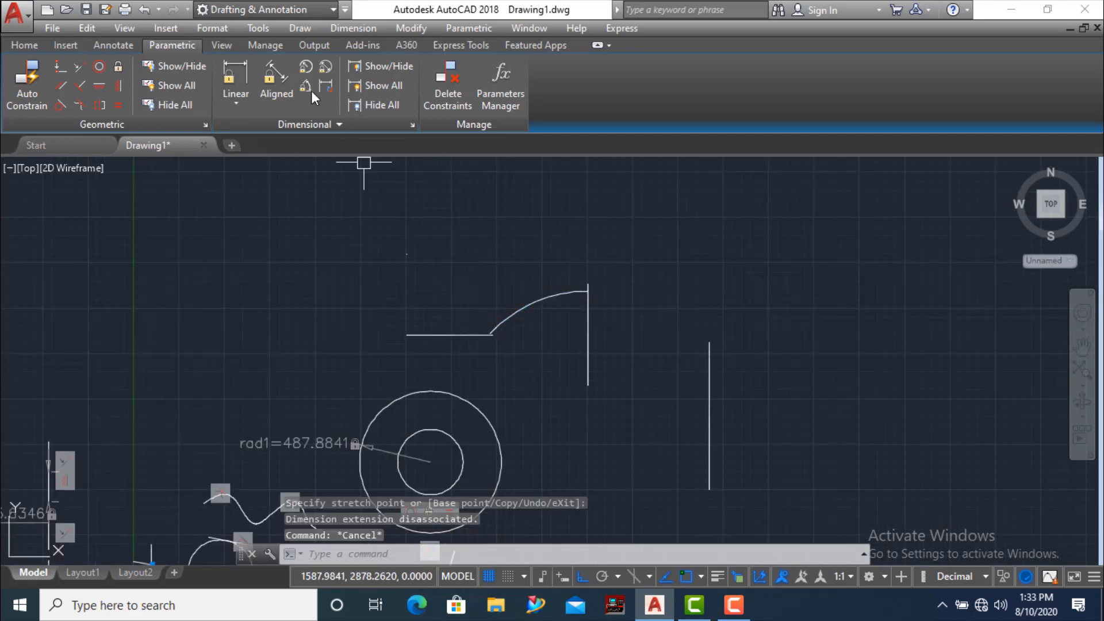
pyautogui.scroll(-2, 468, 326)
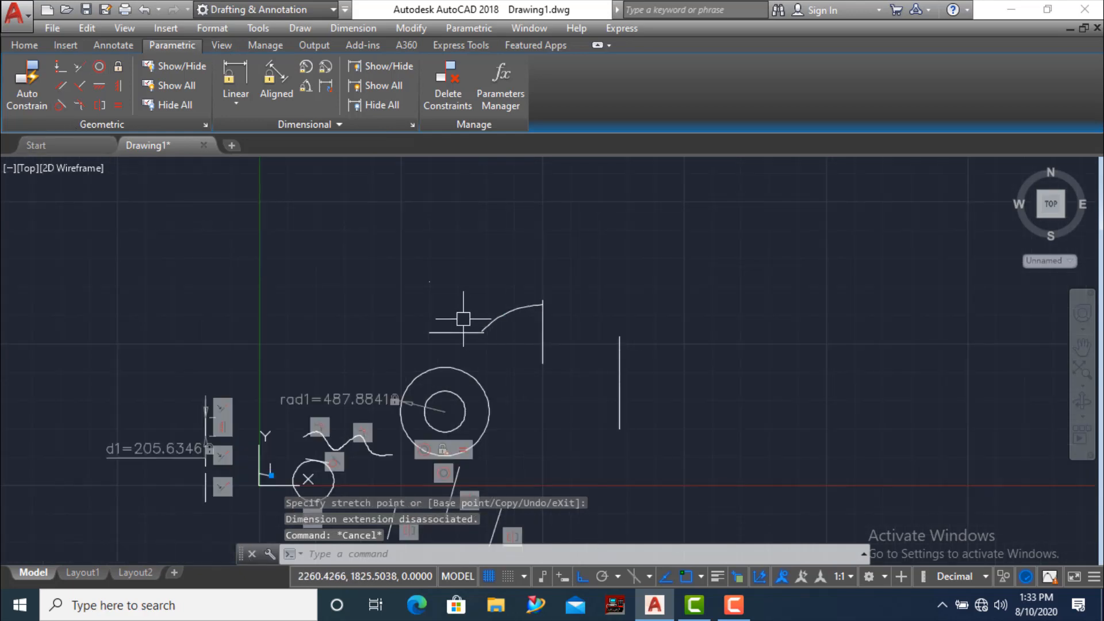
pyautogui.scroll(-2, 394, 296)
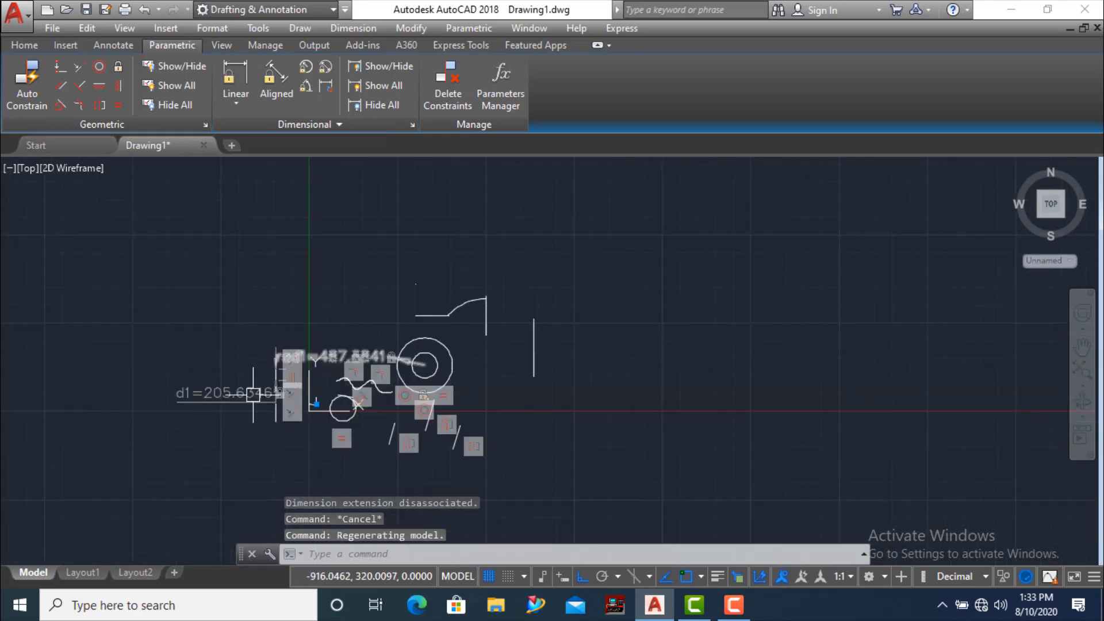
pyautogui.moveTo(330, 425); pyautogui.dragTo(373, 423, button='middle')
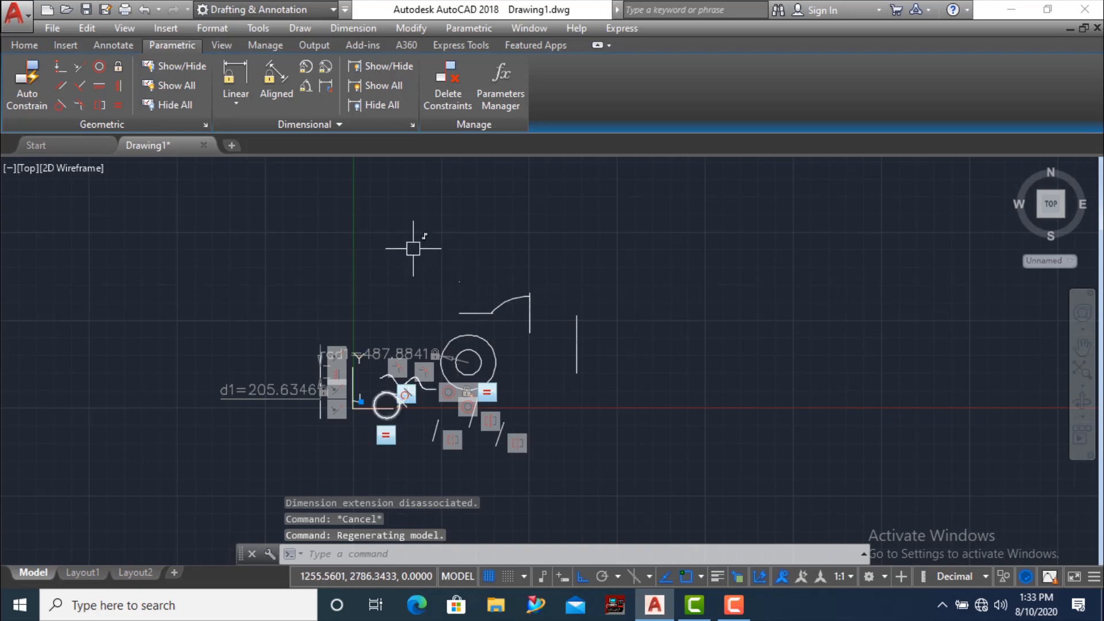